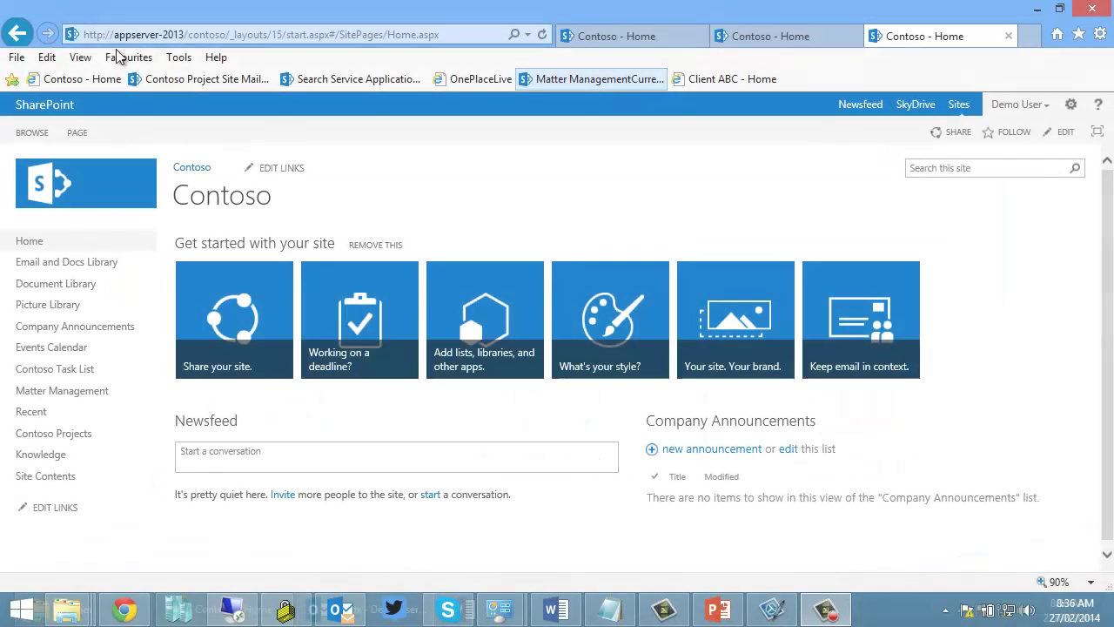
Step: Browse the Email and Docs, Document Library's Project 001 folder and Matter Management, then return to Outlook
click(94, 82)
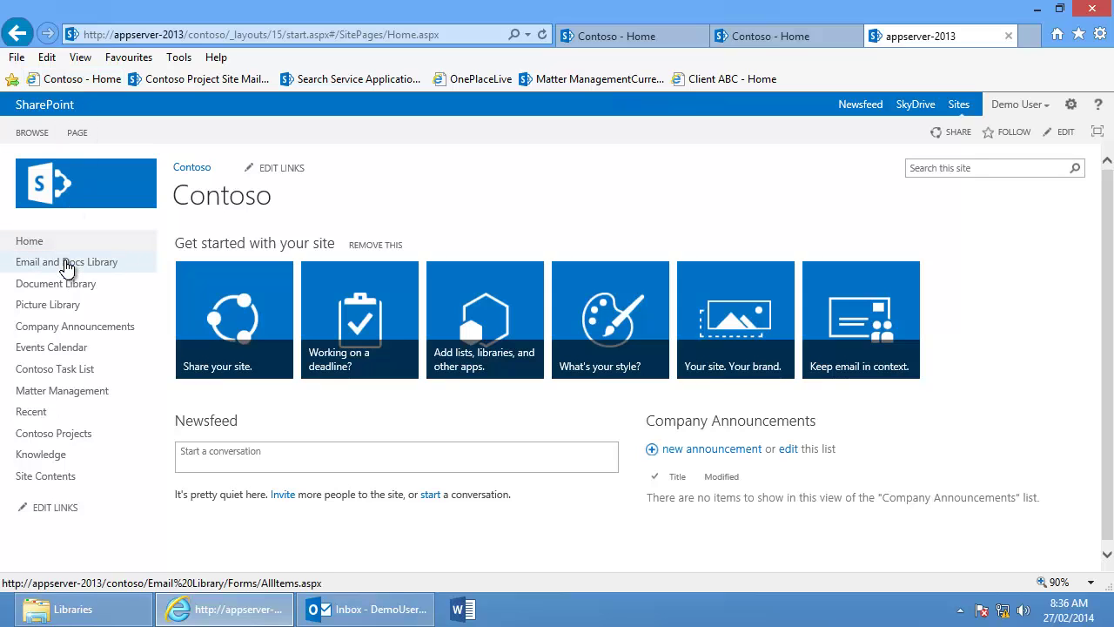
click(67, 262)
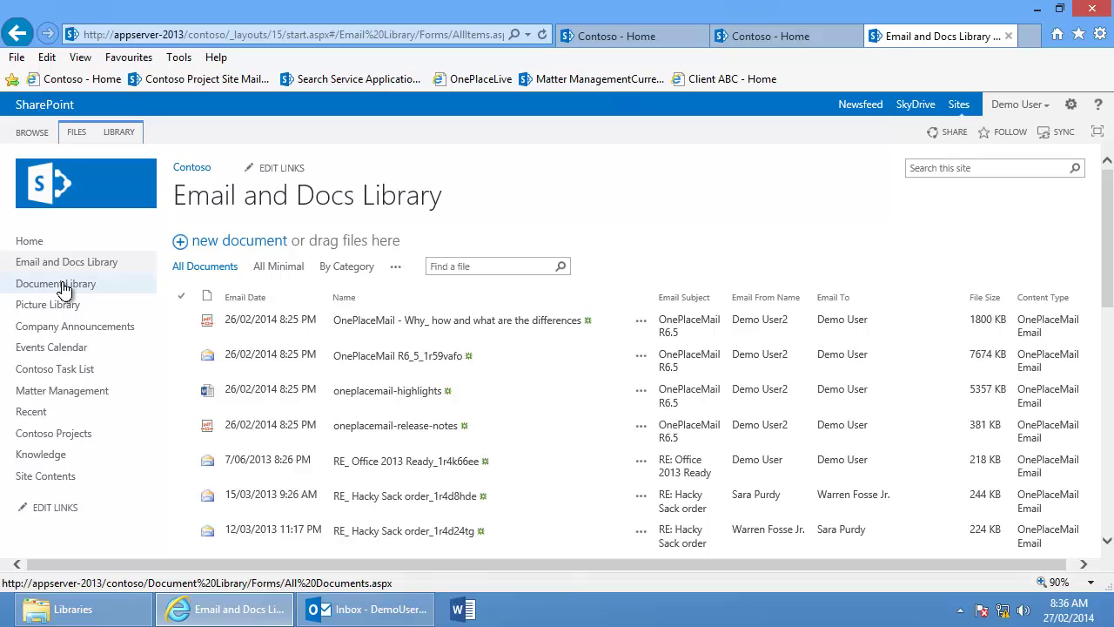
click(65, 287)
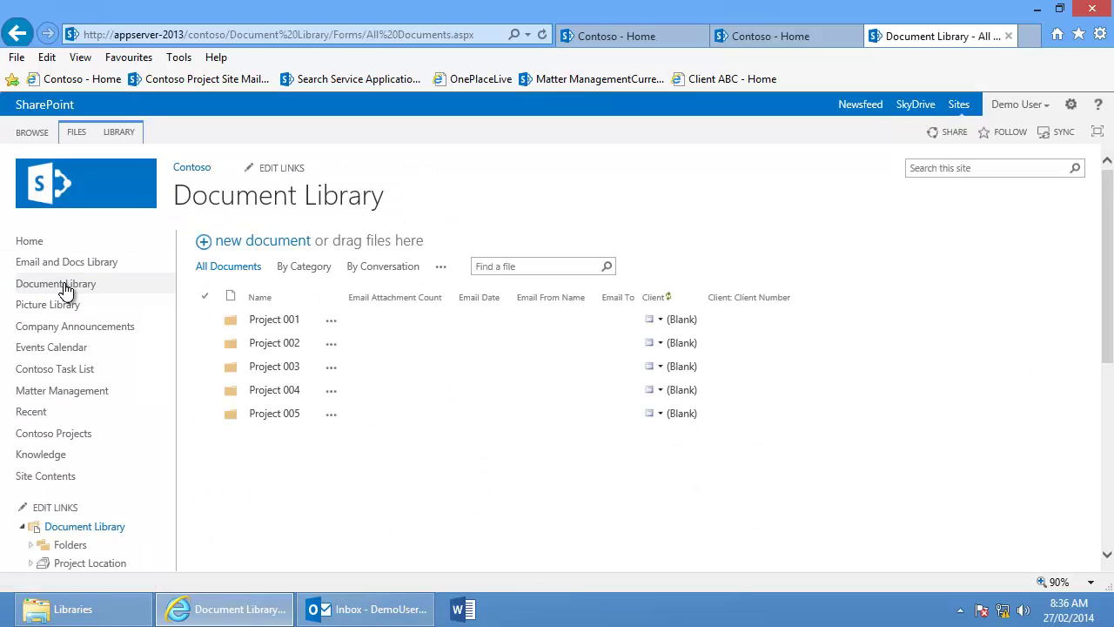
click(232, 324)
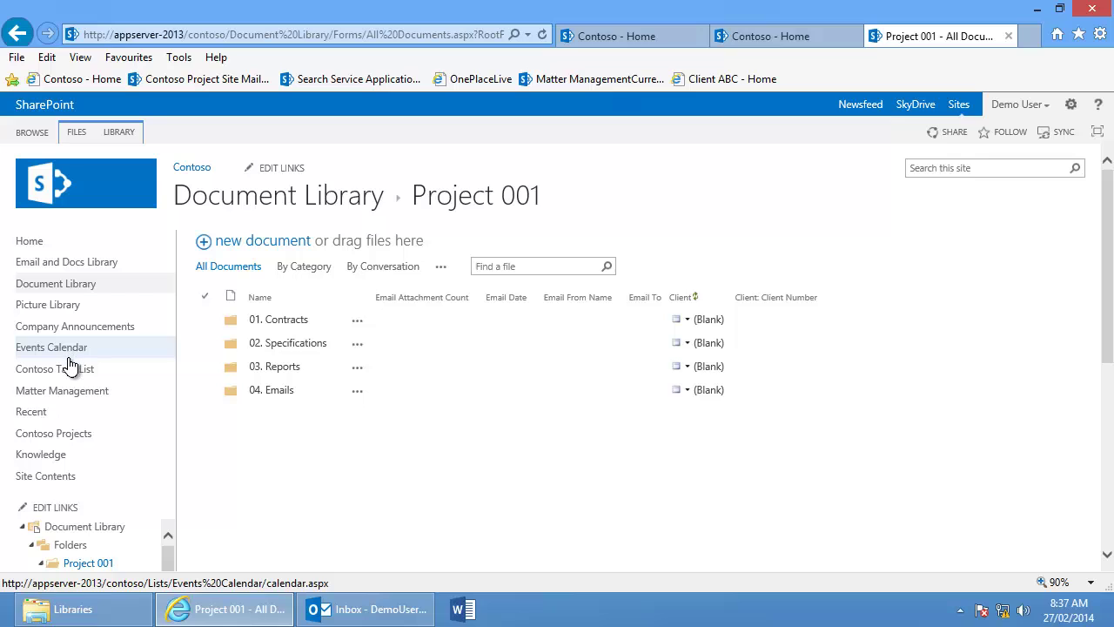
click(69, 396)
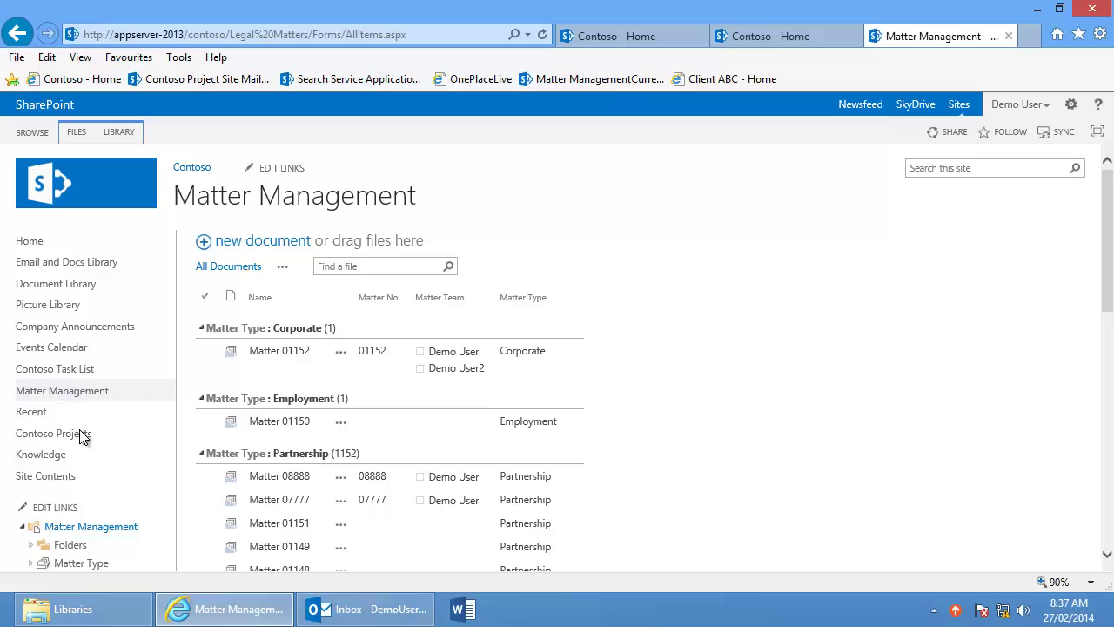
click(335, 612)
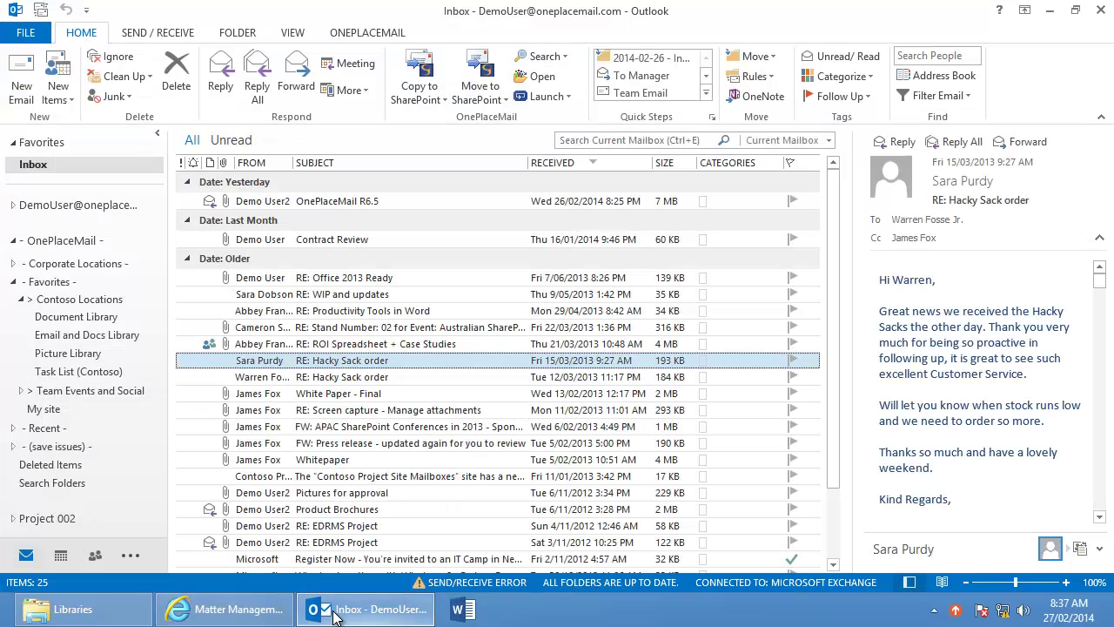
mouse_move(348, 360)
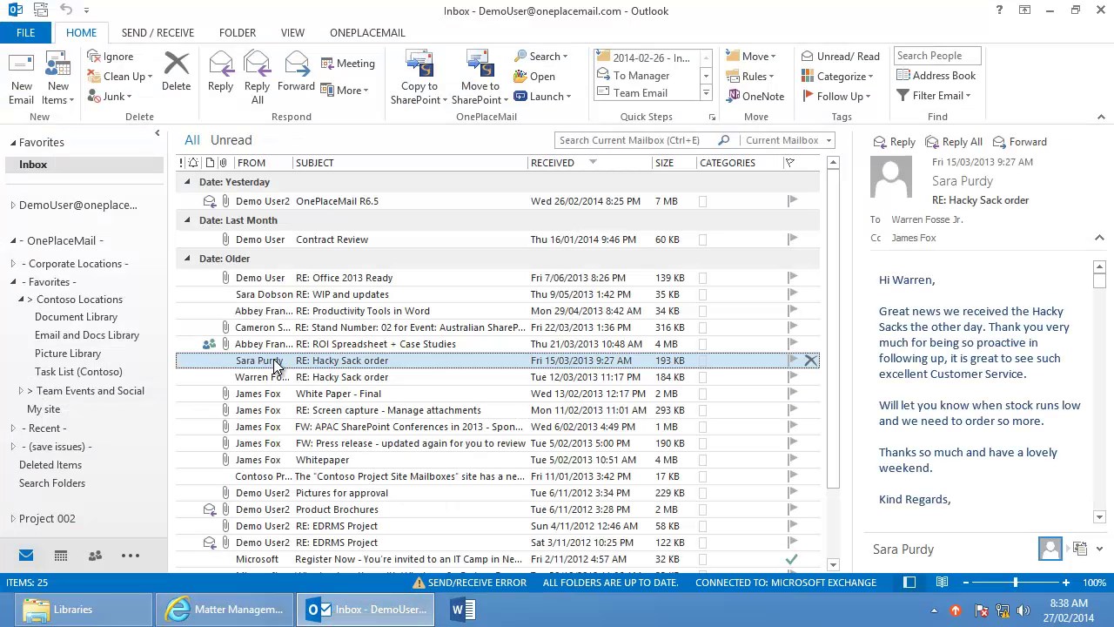
Step: Open the Email and Docs Library and preview the release notes, Highlights and Office 2013 items
click(114, 337)
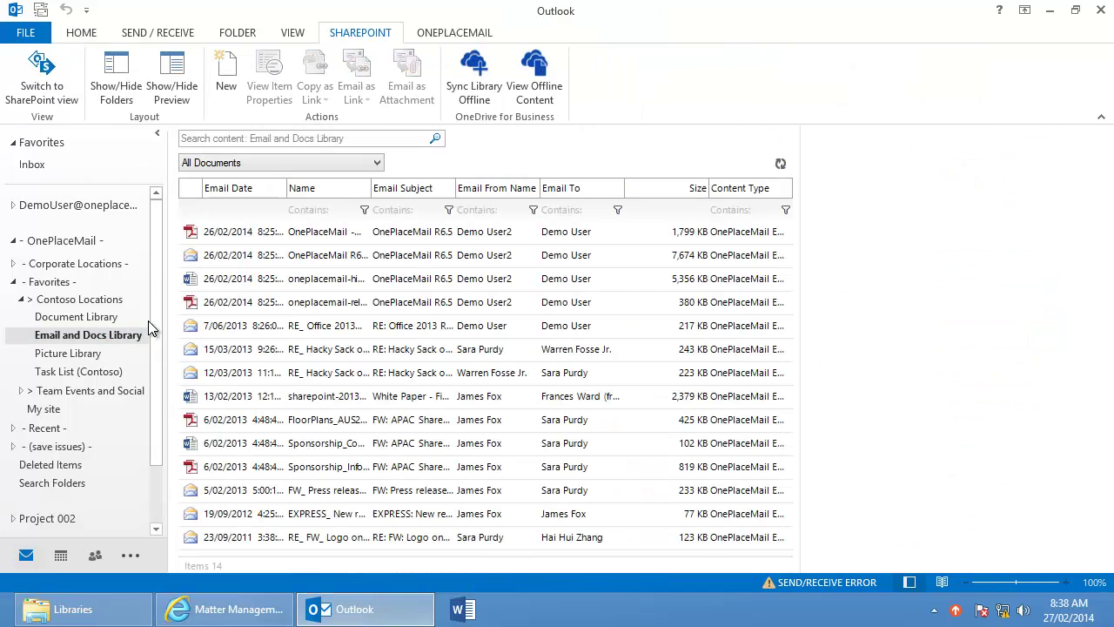
click(231, 305)
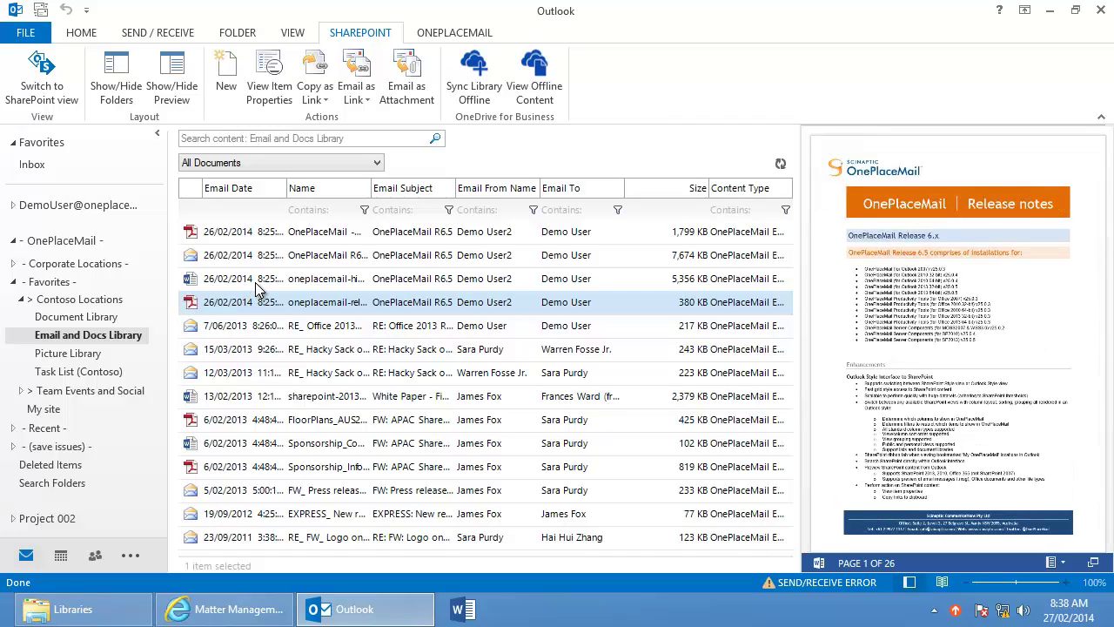
click(258, 286)
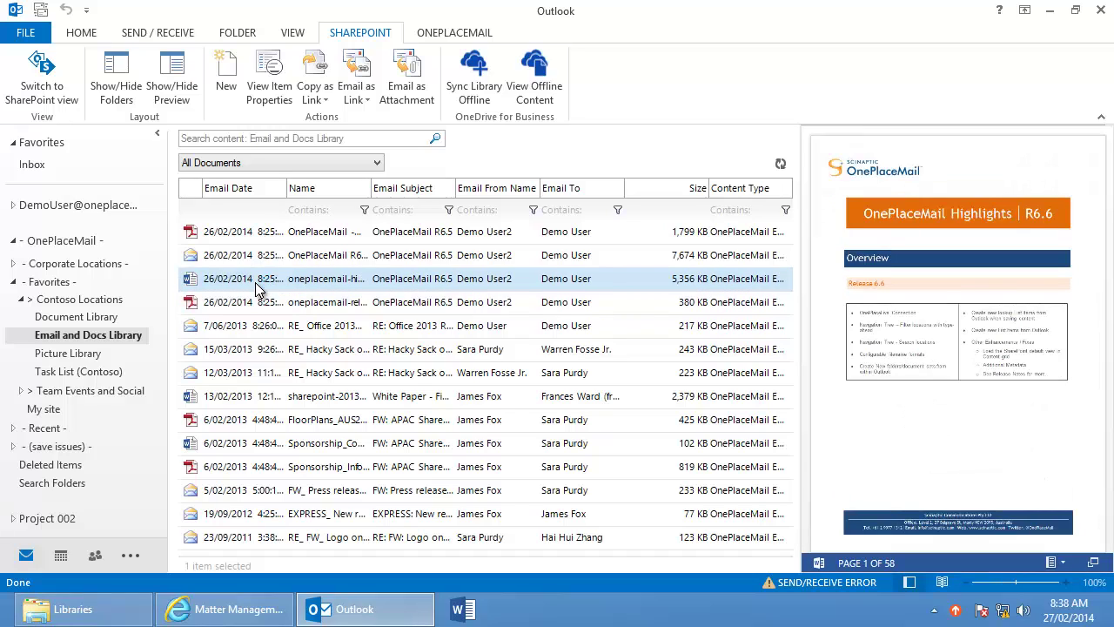
click(261, 329)
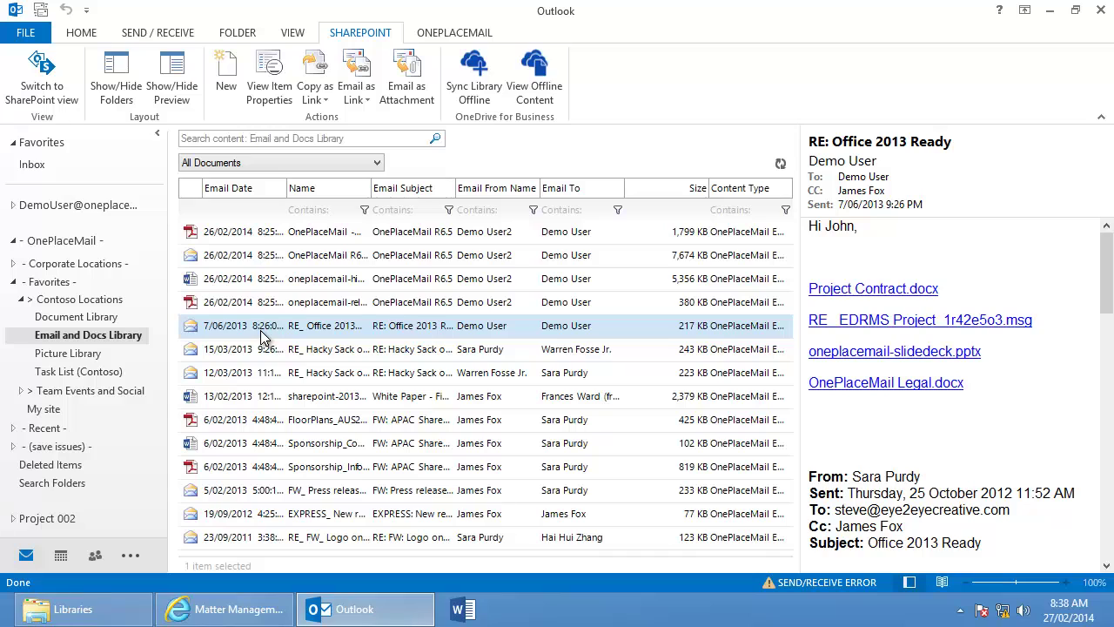
click(283, 303)
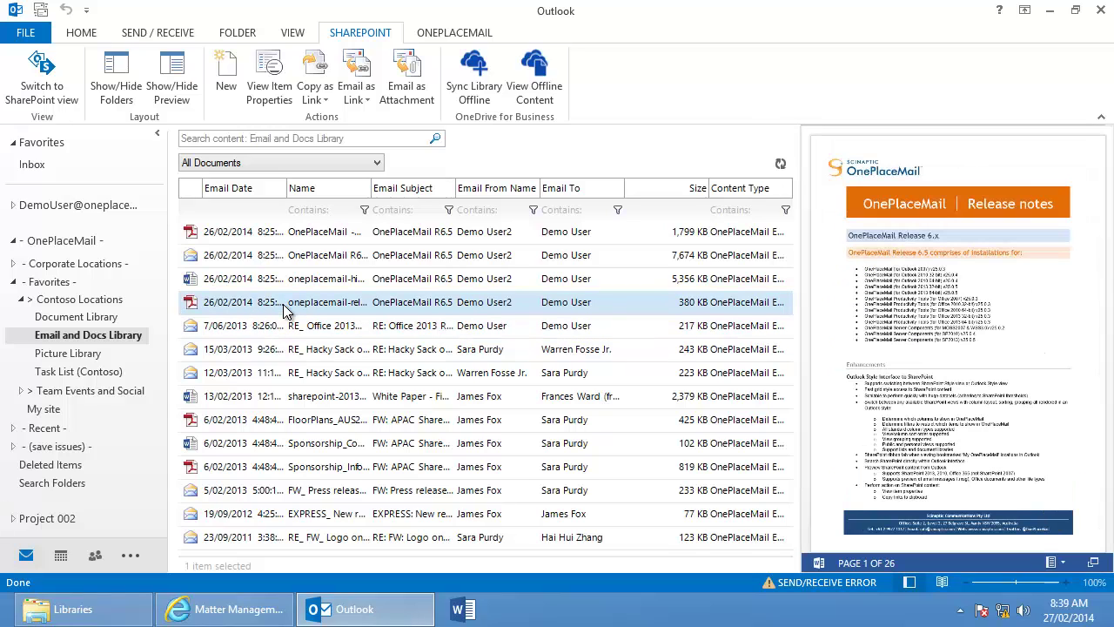
Step: Group the library by From and expand both sender groups to preview a PDF
click(294, 157)
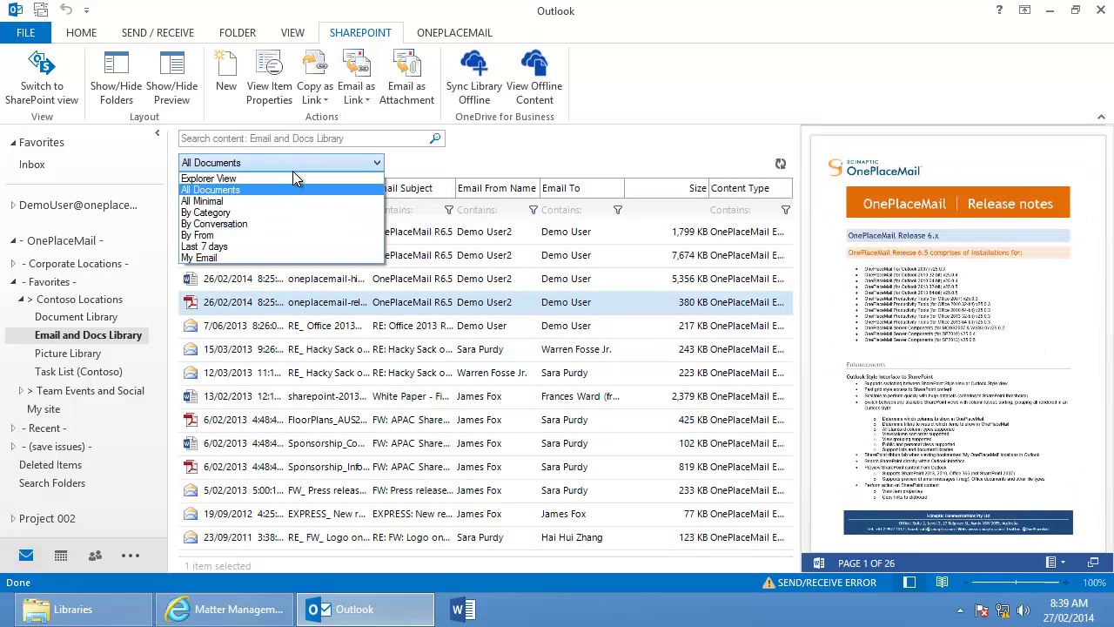
click(286, 236)
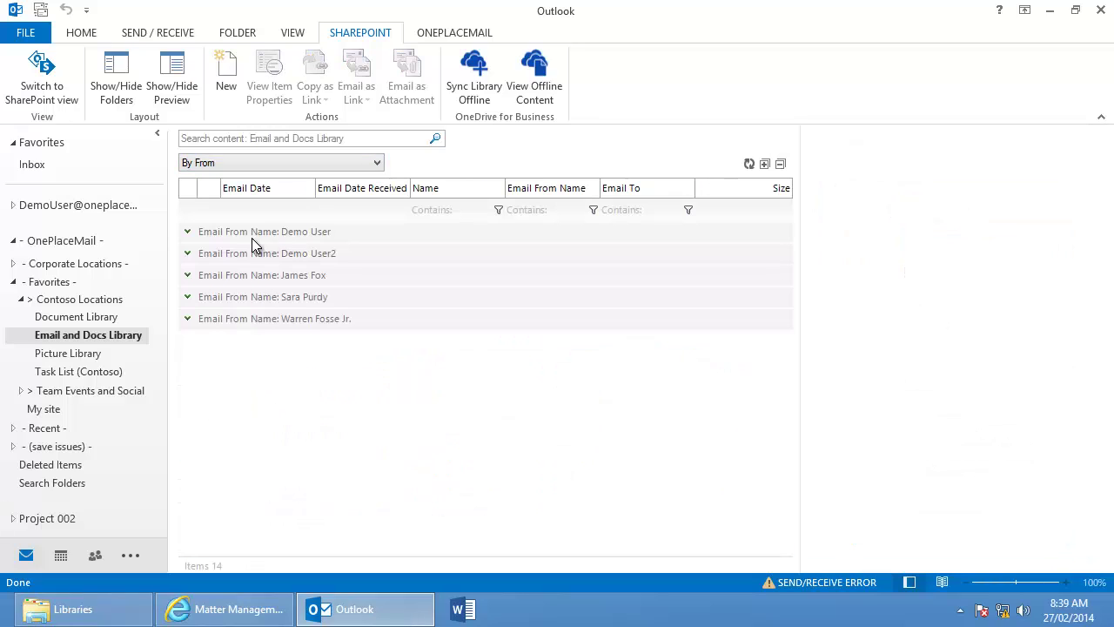
click(188, 233)
click(187, 276)
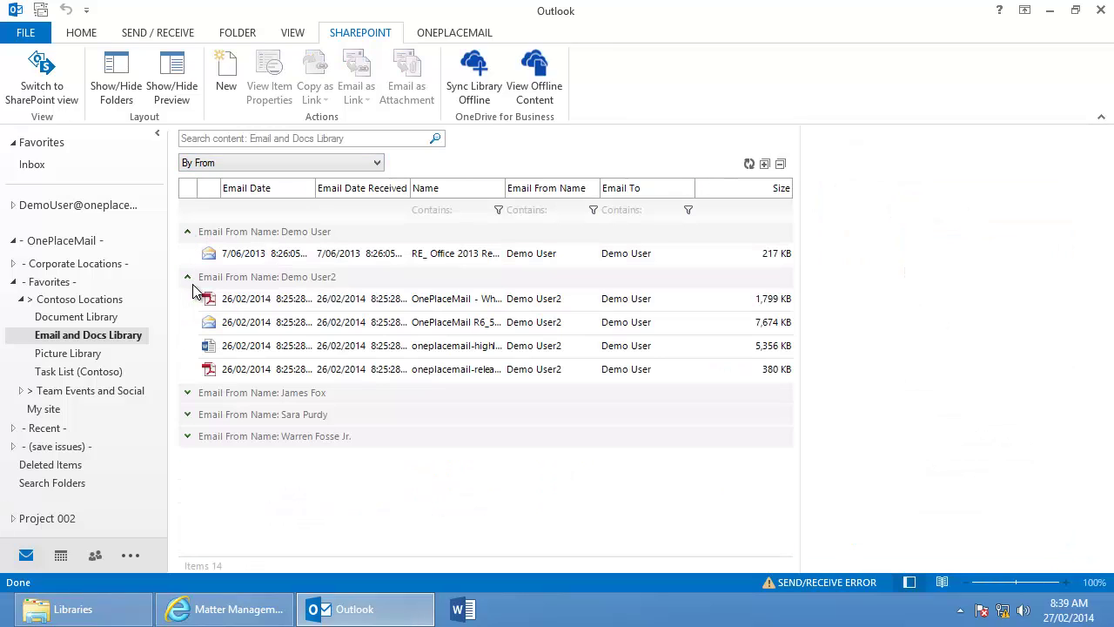
click(247, 300)
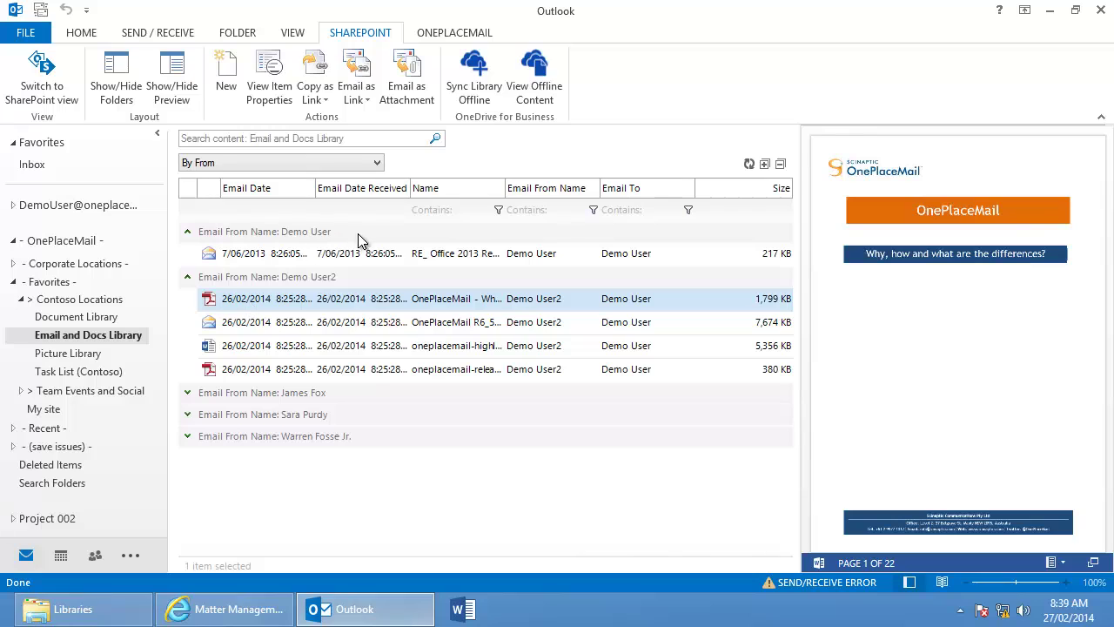
Step: Filter Name by 'f', preview the remaining email, then clear the filter
click(440, 211)
text(f)
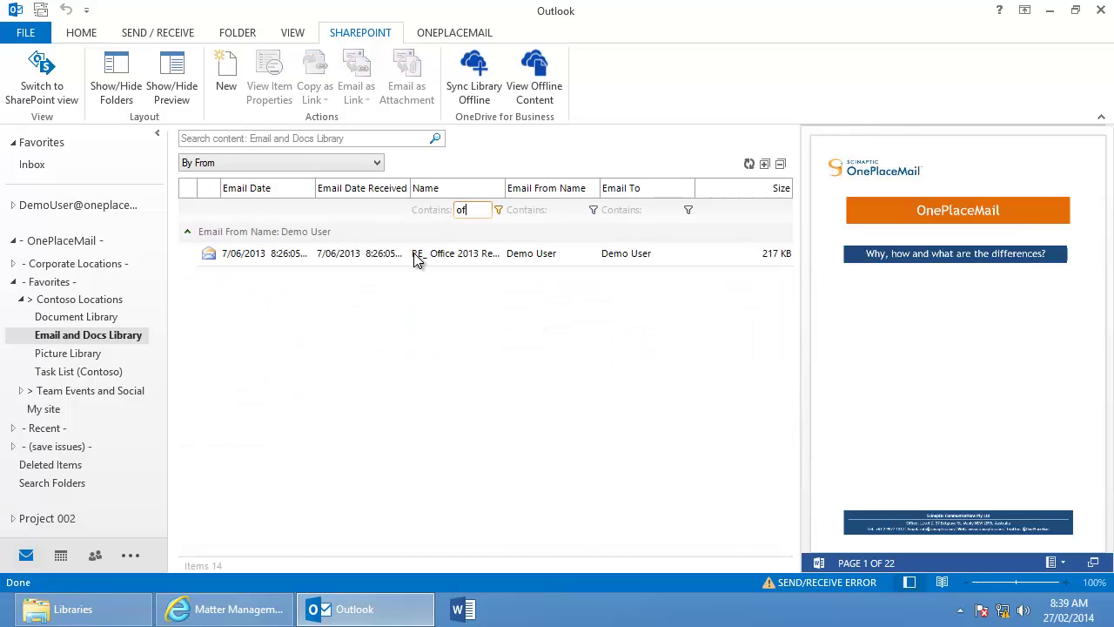
click(415, 256)
click(498, 210)
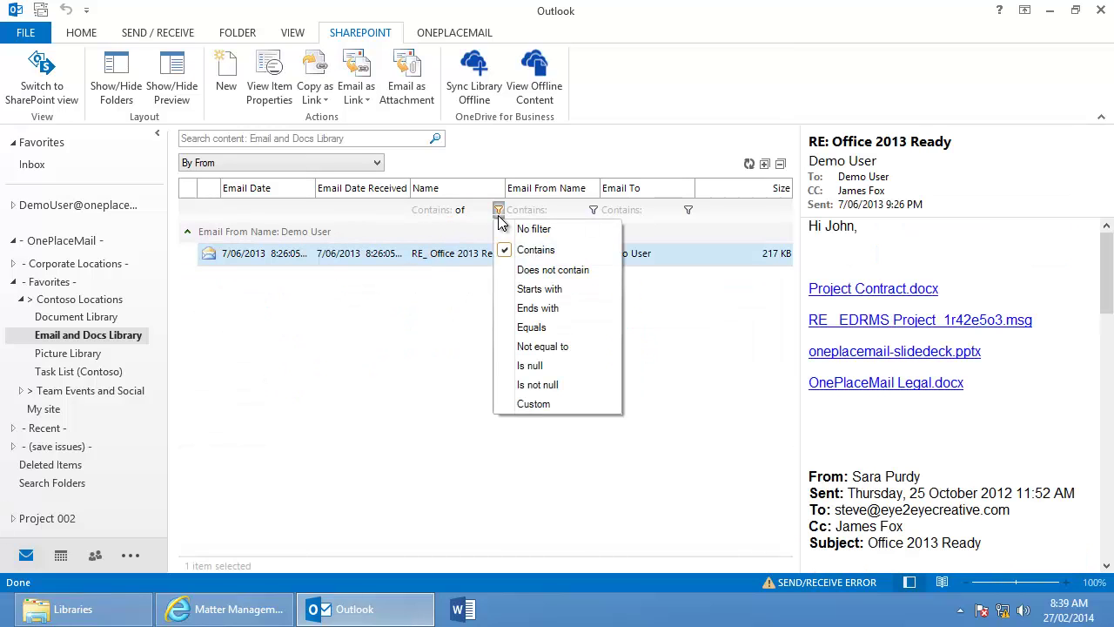
Step: Search the library for 'project' and open the RE: Office 2013 Ready result
click(330, 138)
text(project)
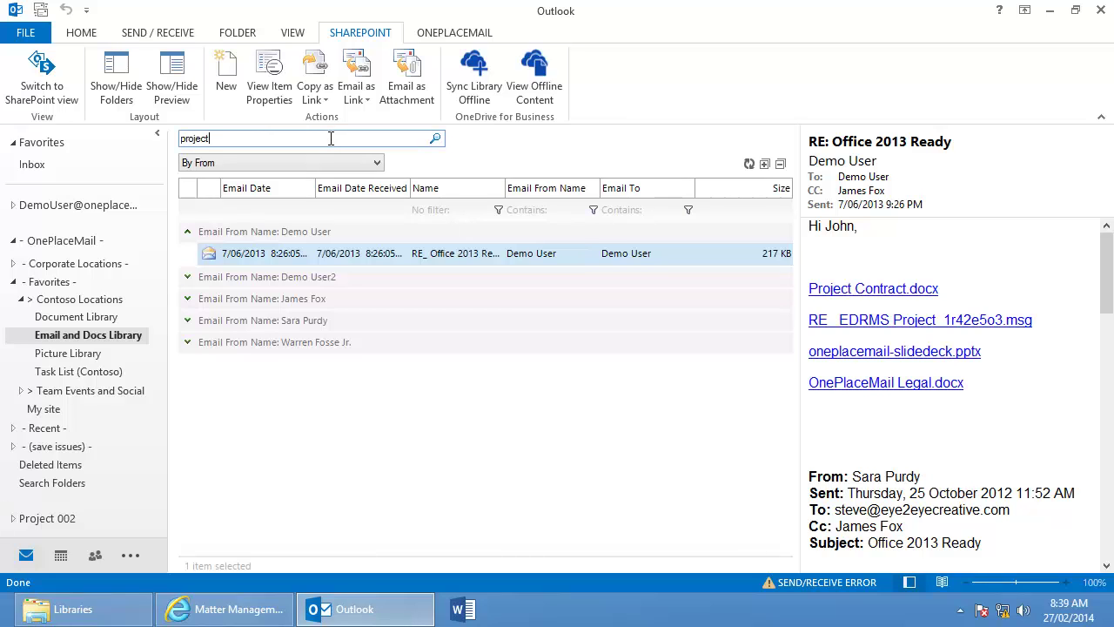
key(Return)
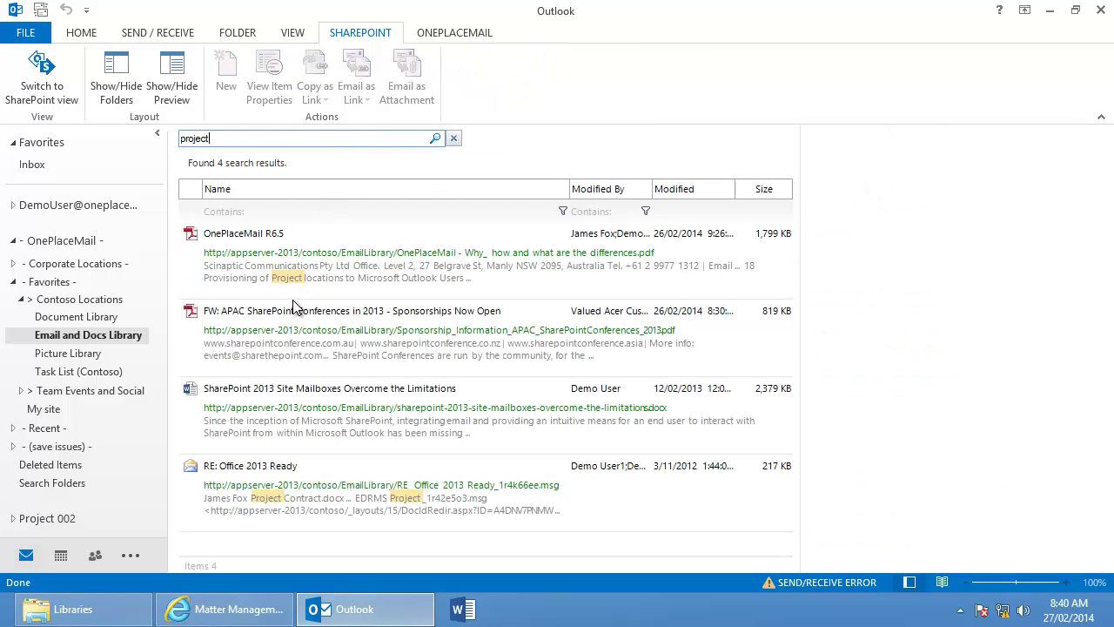
click(263, 483)
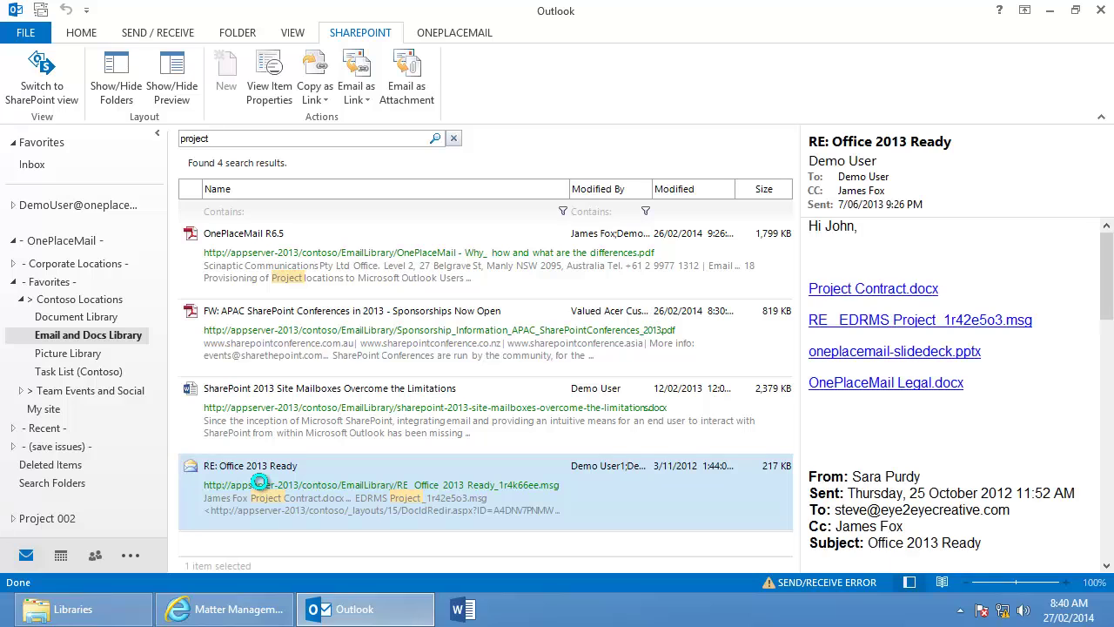
double_click(259, 481)
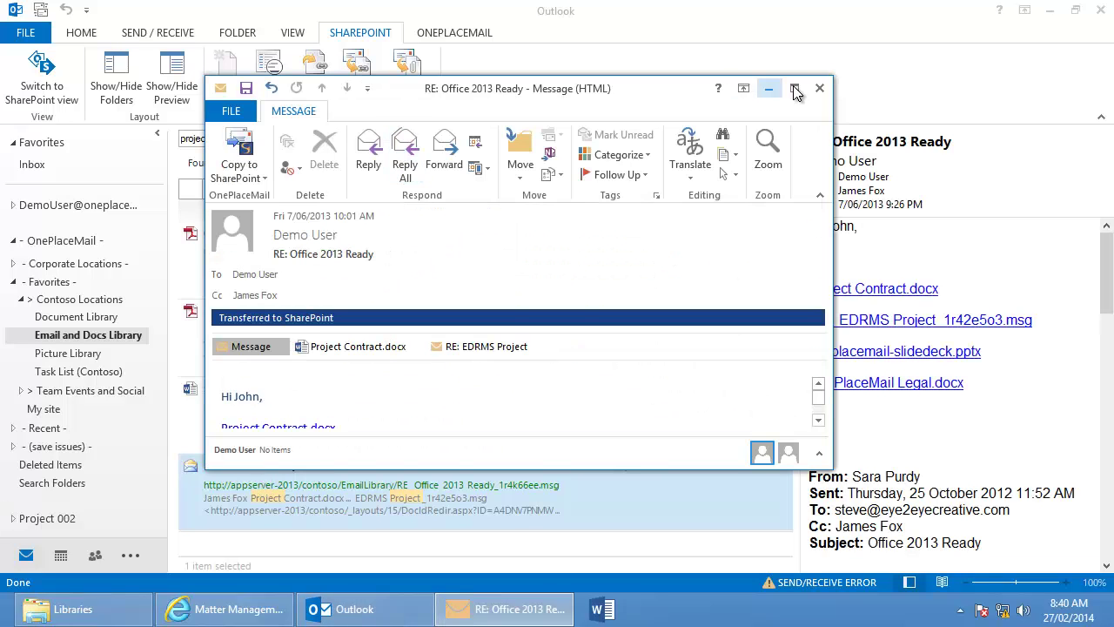
Step: Close the message and show the OnePlaceMail R6.5 PDF's SharePoint properties
click(819, 88)
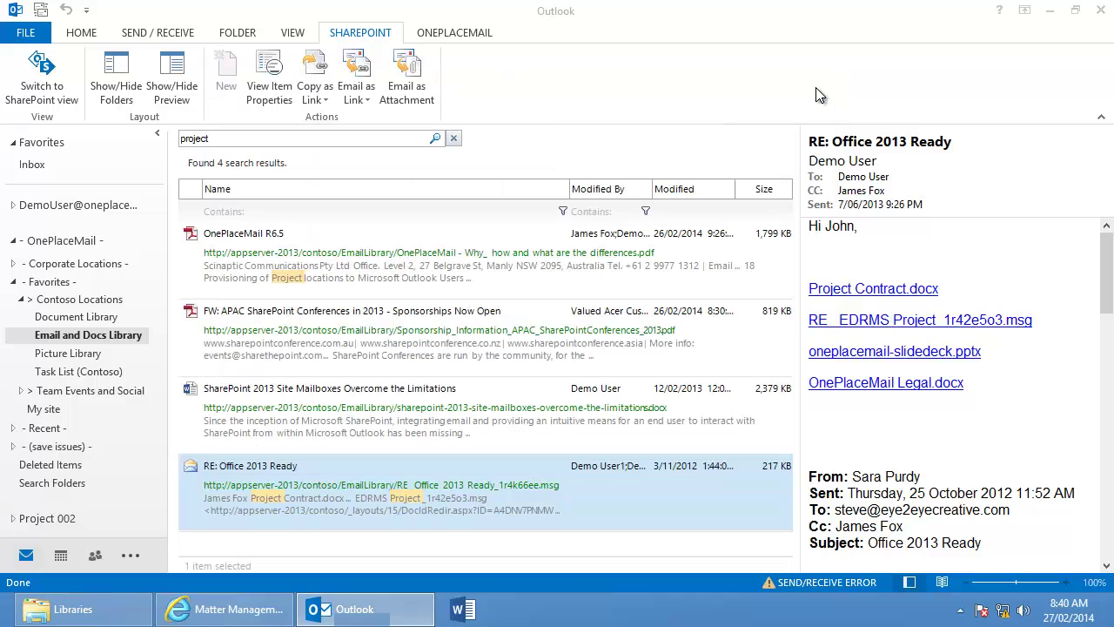
click(392, 276)
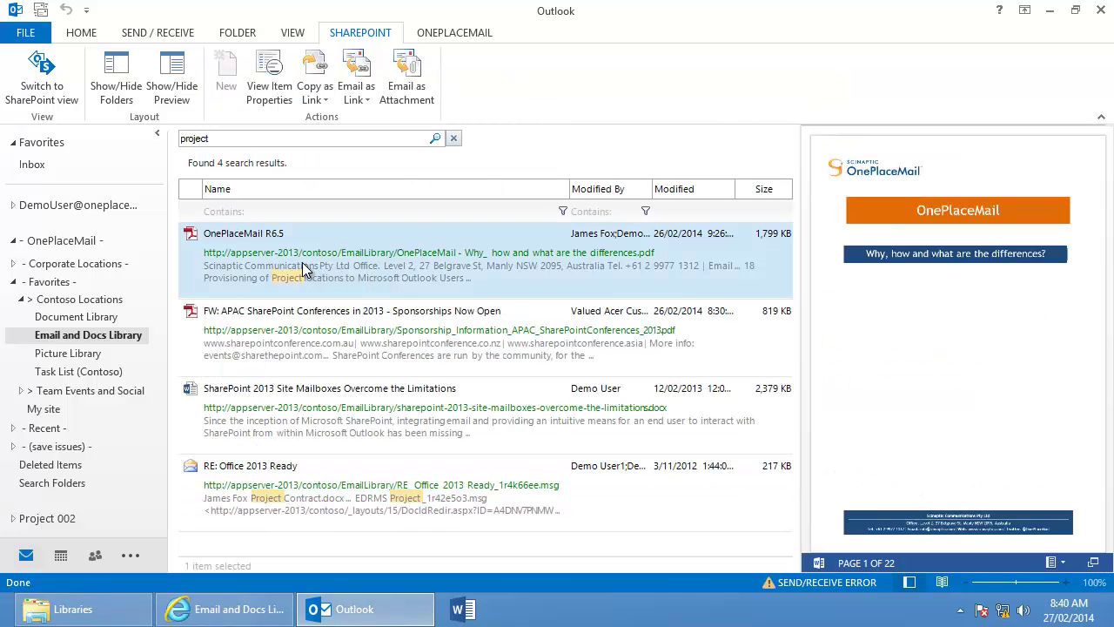
click(270, 83)
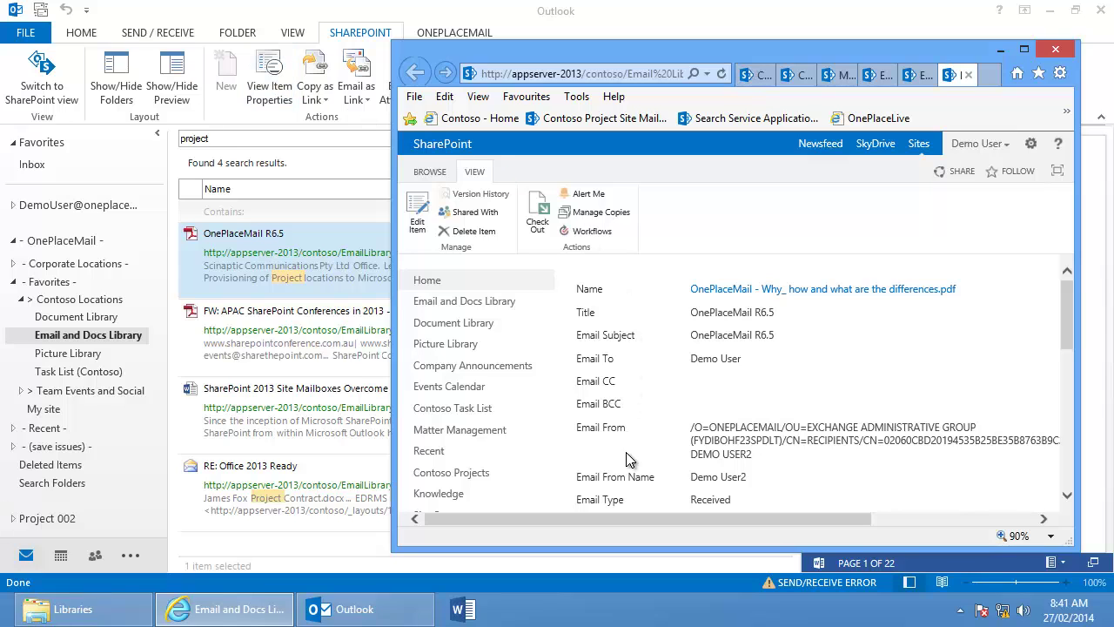
Step: Attach the first three 'project' search results to a new email
click(995, 52)
shift+click(314, 409)
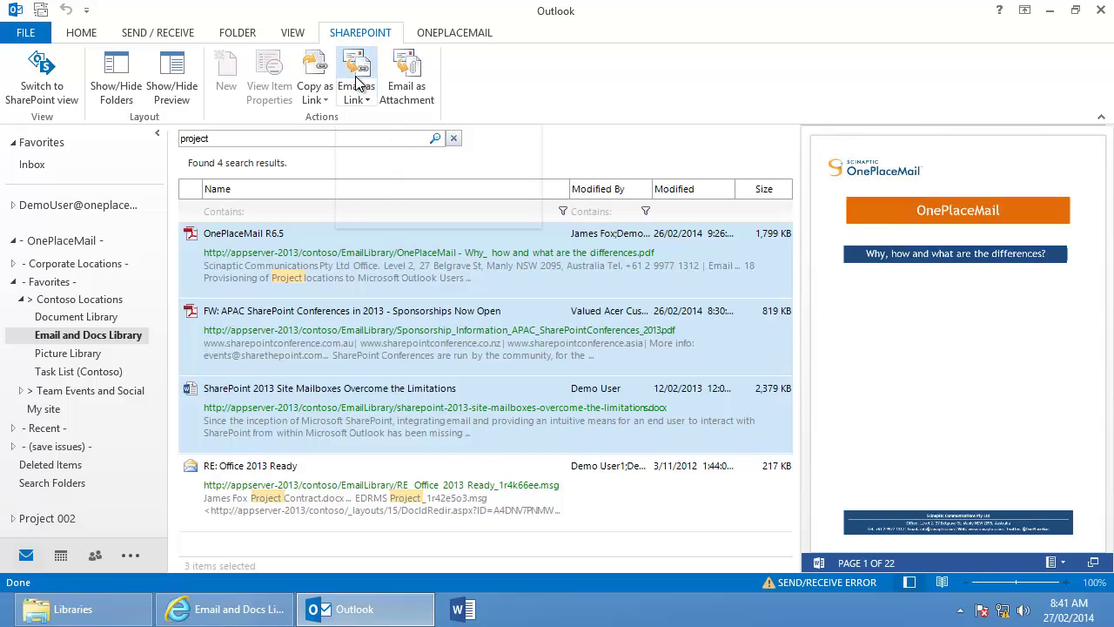
click(406, 75)
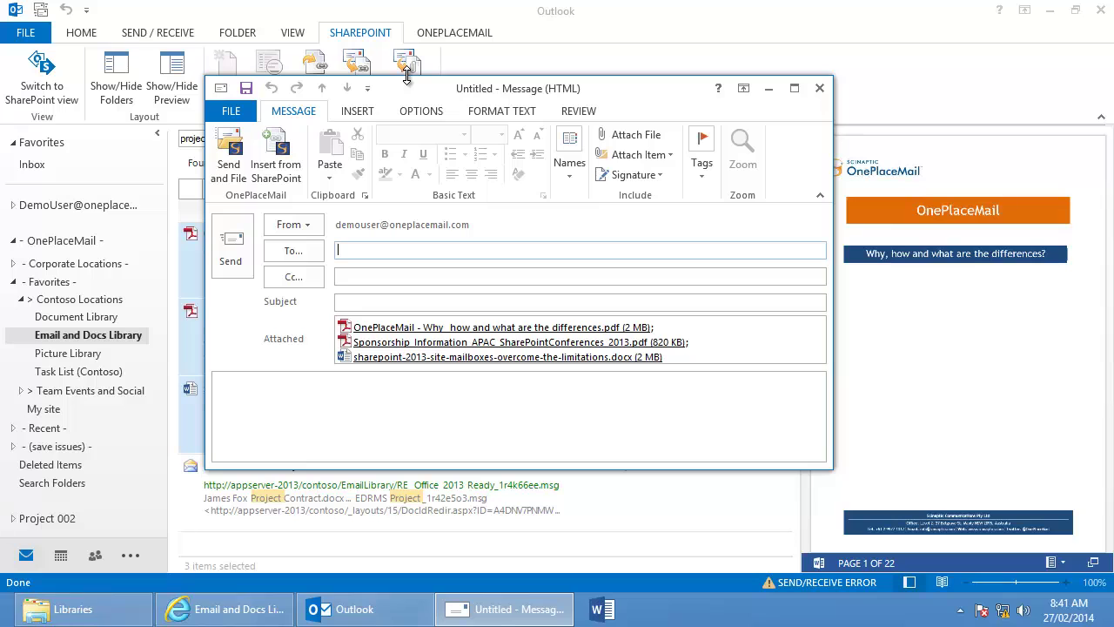
Step: Discard the unsaved message and show the library as its SharePoint web page
click(819, 88)
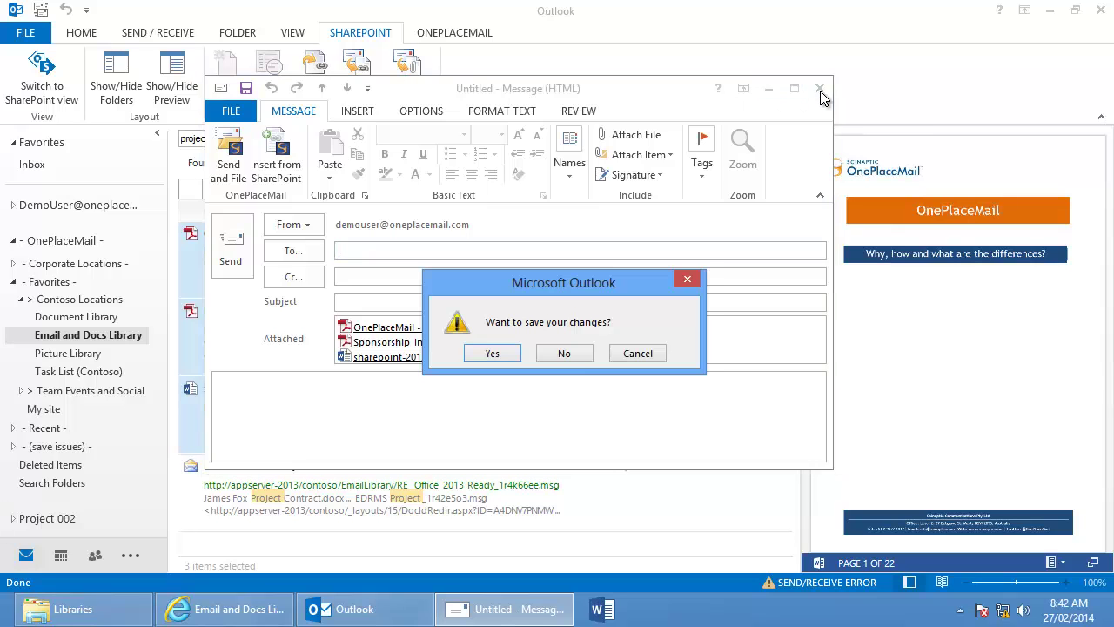
click(564, 352)
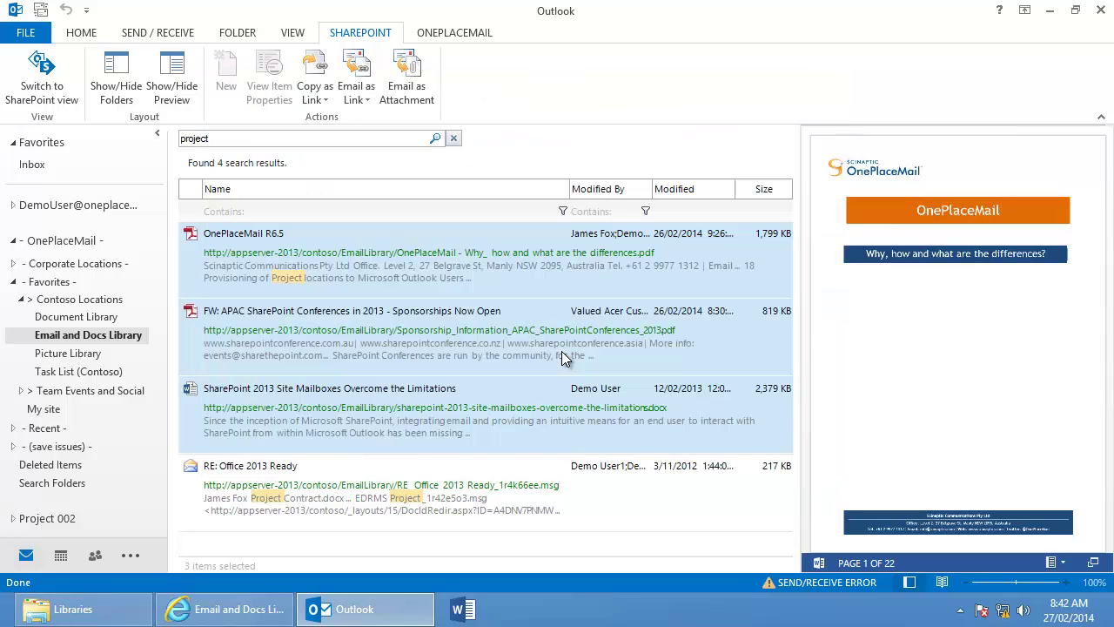
click(363, 273)
click(42, 78)
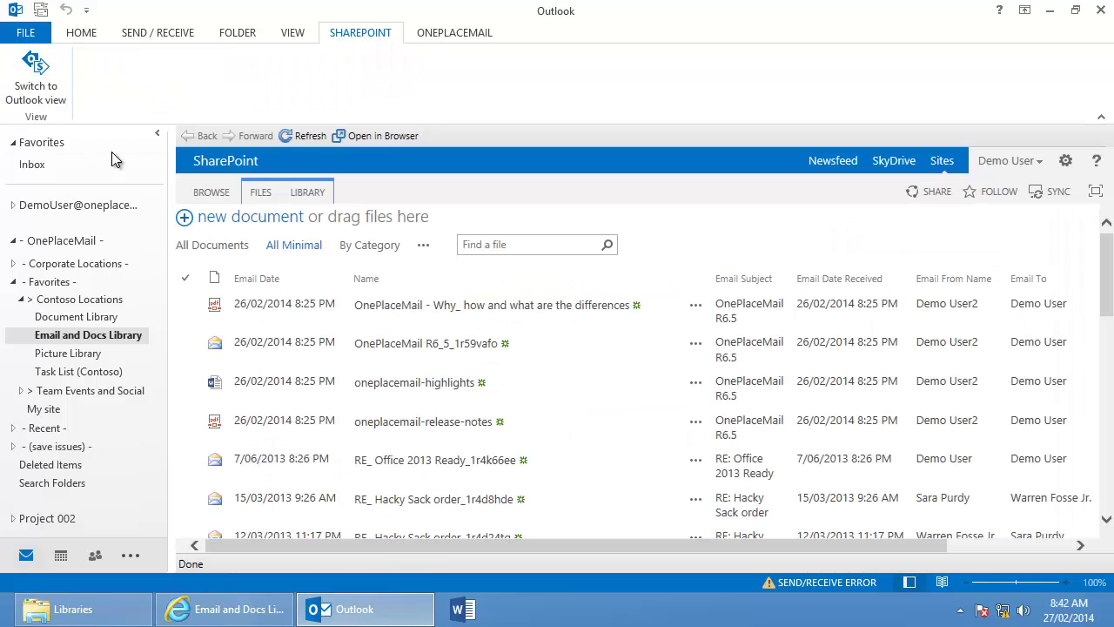
Step: Check the FILES commands and OnePlaceMail R6_5 item menu, then return the library to Outlook view
click(267, 201)
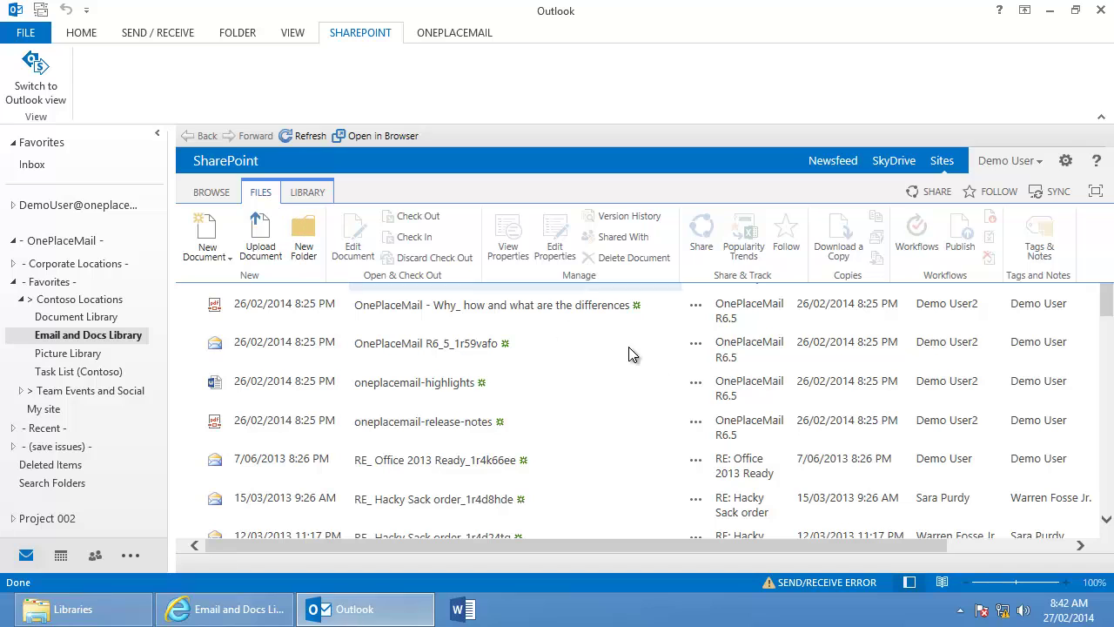
click(696, 345)
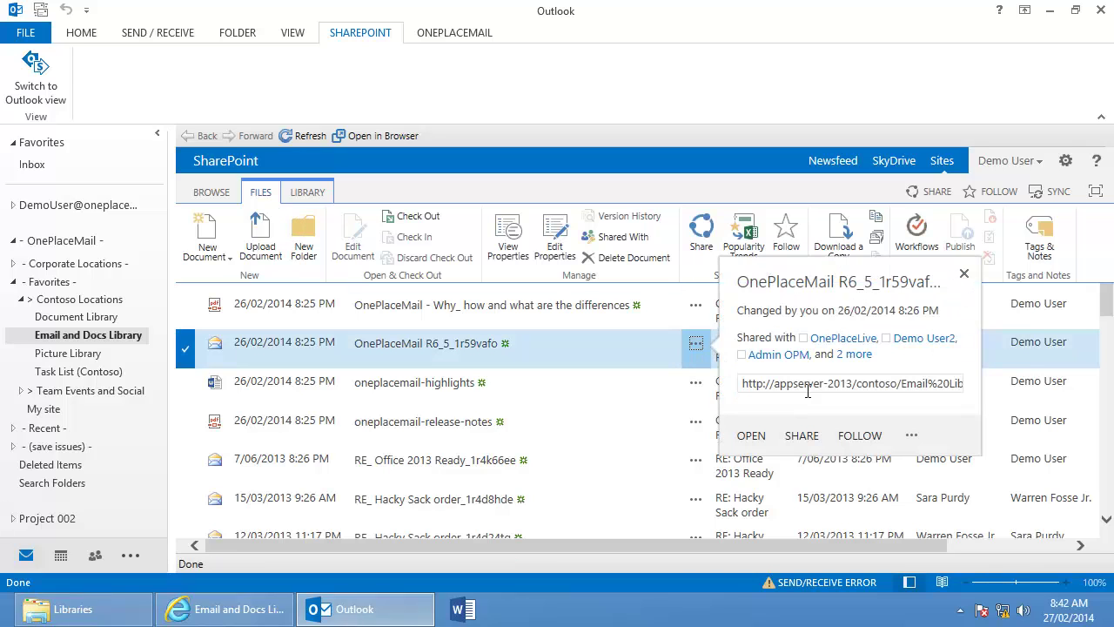
click(911, 435)
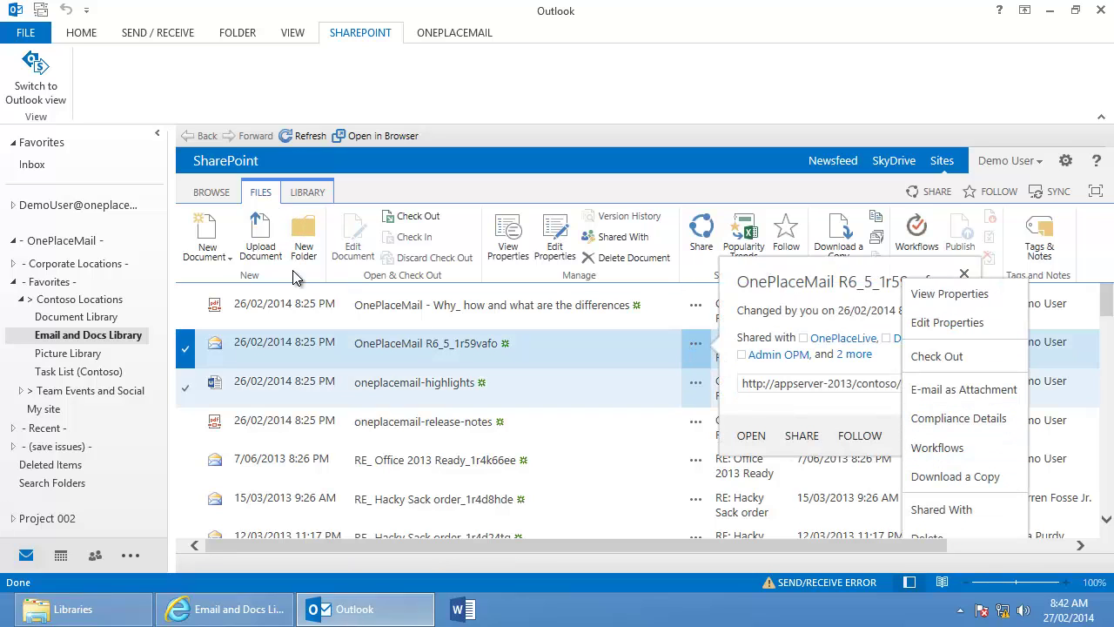
click(34, 91)
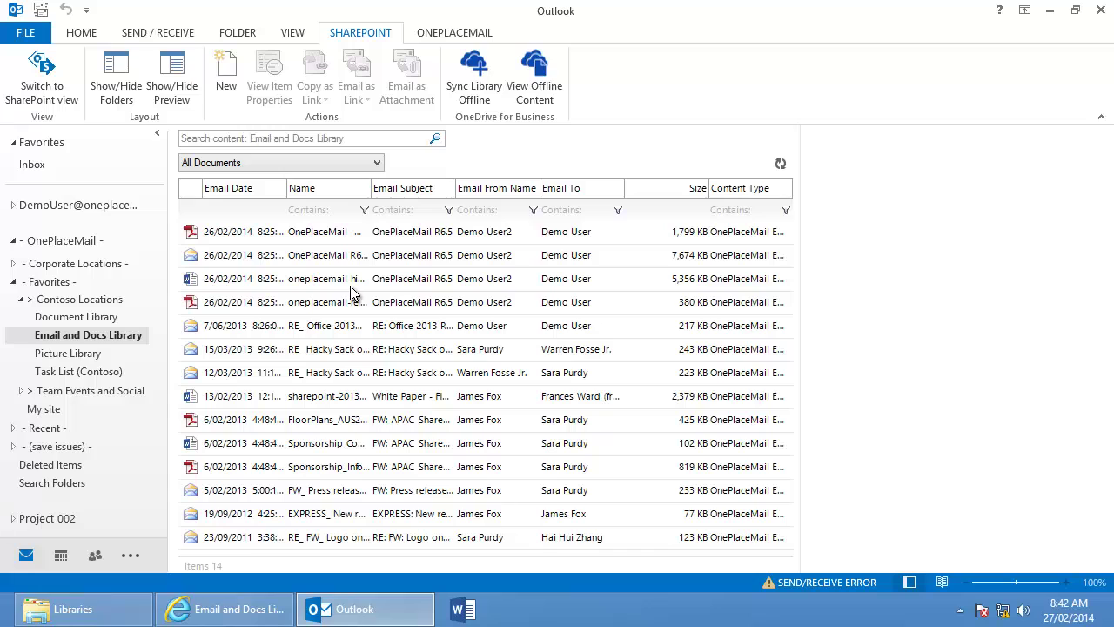
Step: View the library's offline content, then preview the 15/03/2013 RE: Hacky Sack order email
click(300, 233)
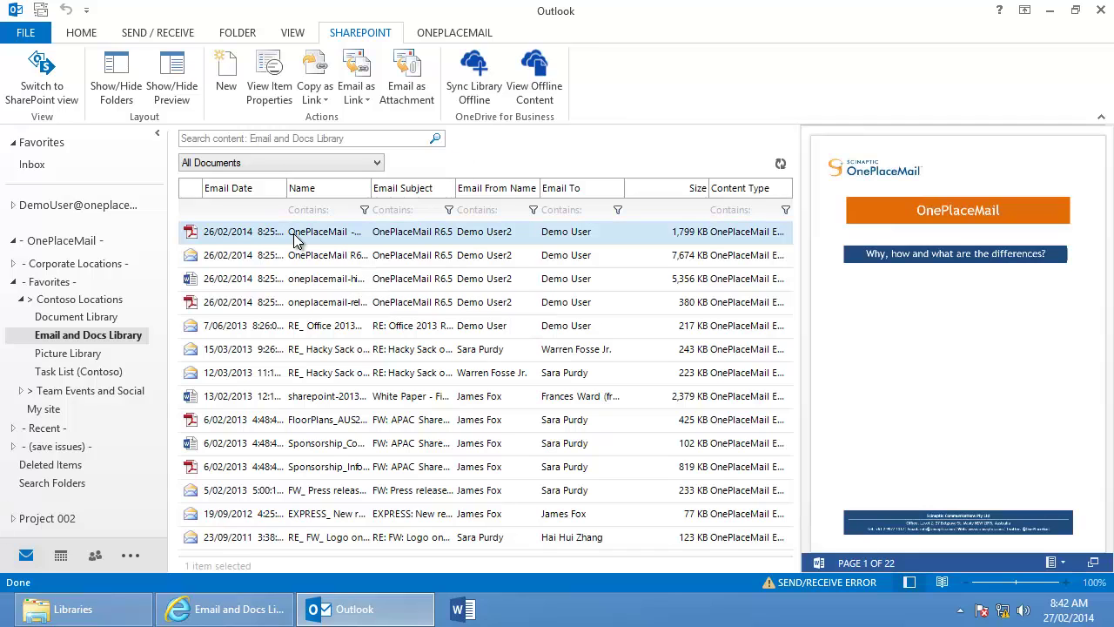
click(548, 94)
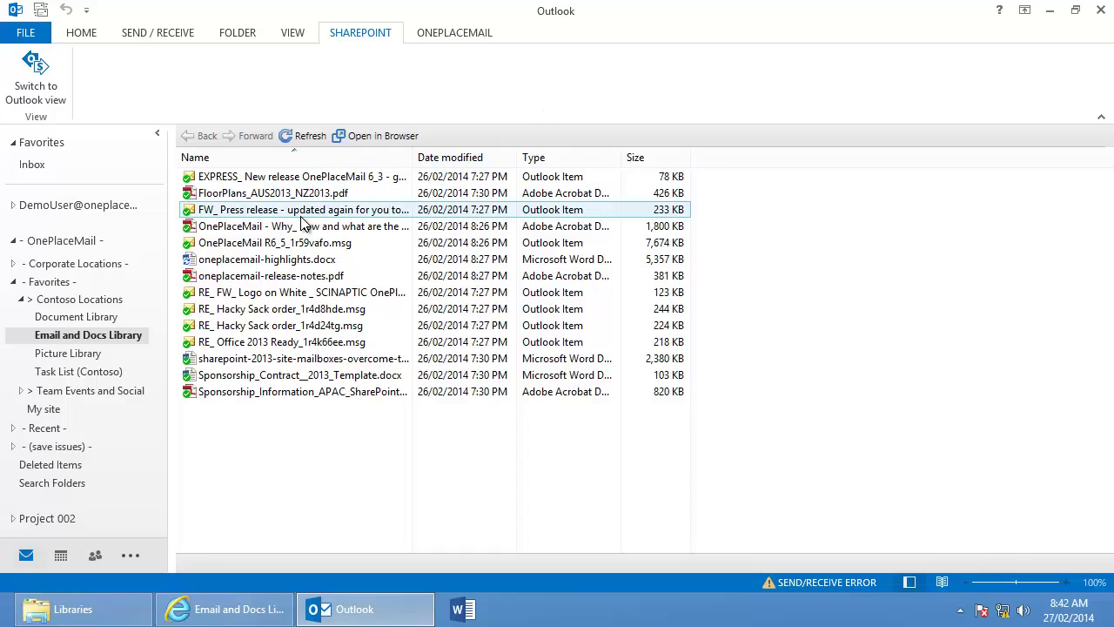
click(33, 88)
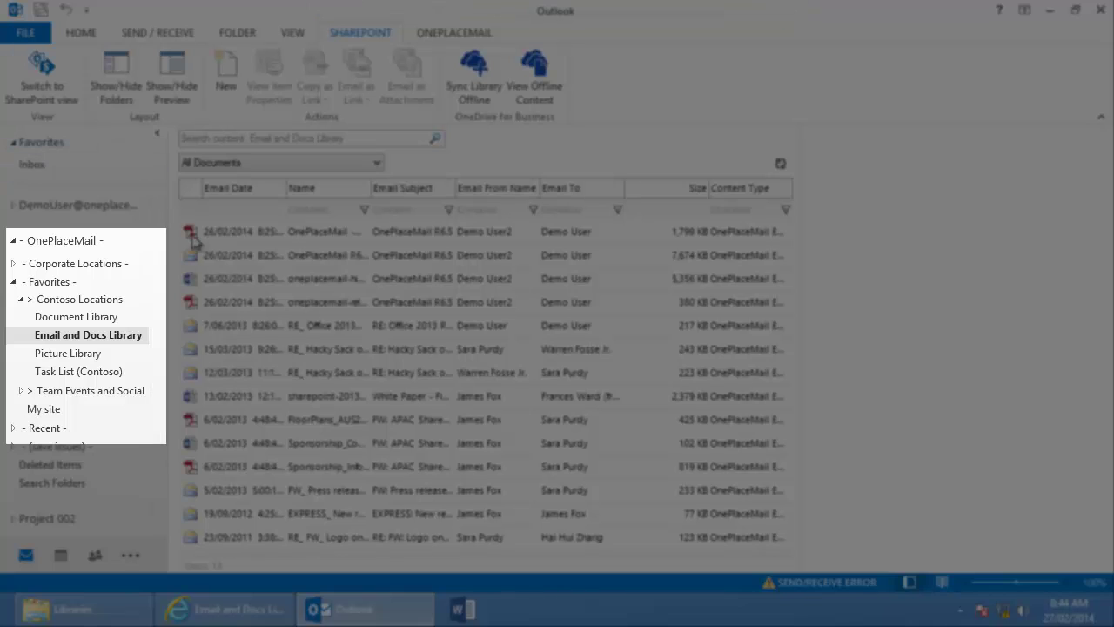
click(322, 352)
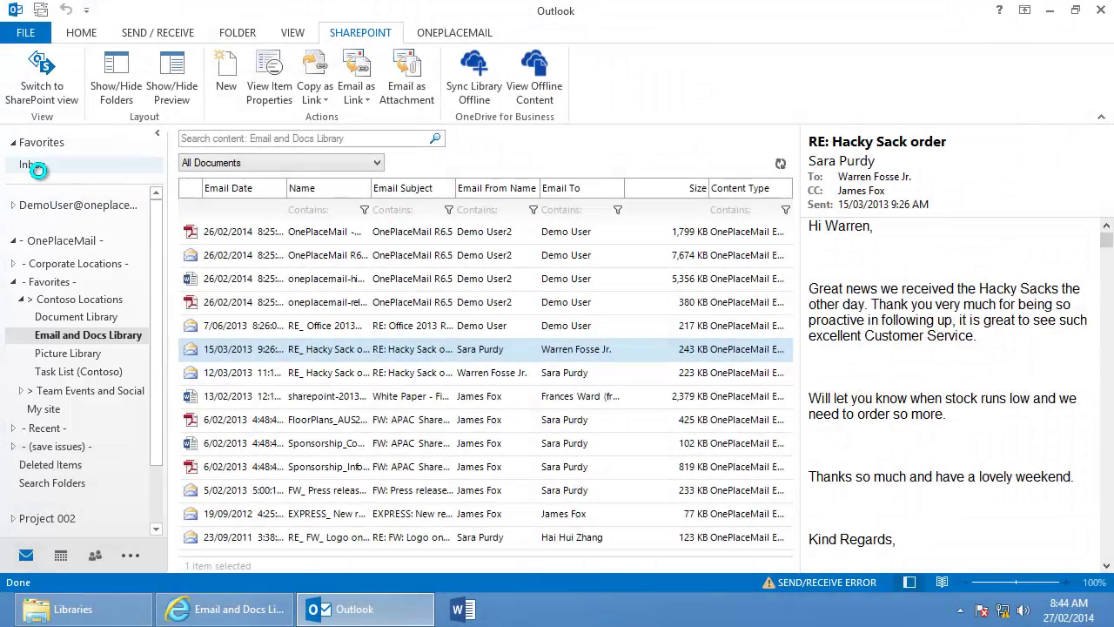
Step: Copy both RE: EDRMS Project Inbox emails into the Email and Docs Library
click(37, 166)
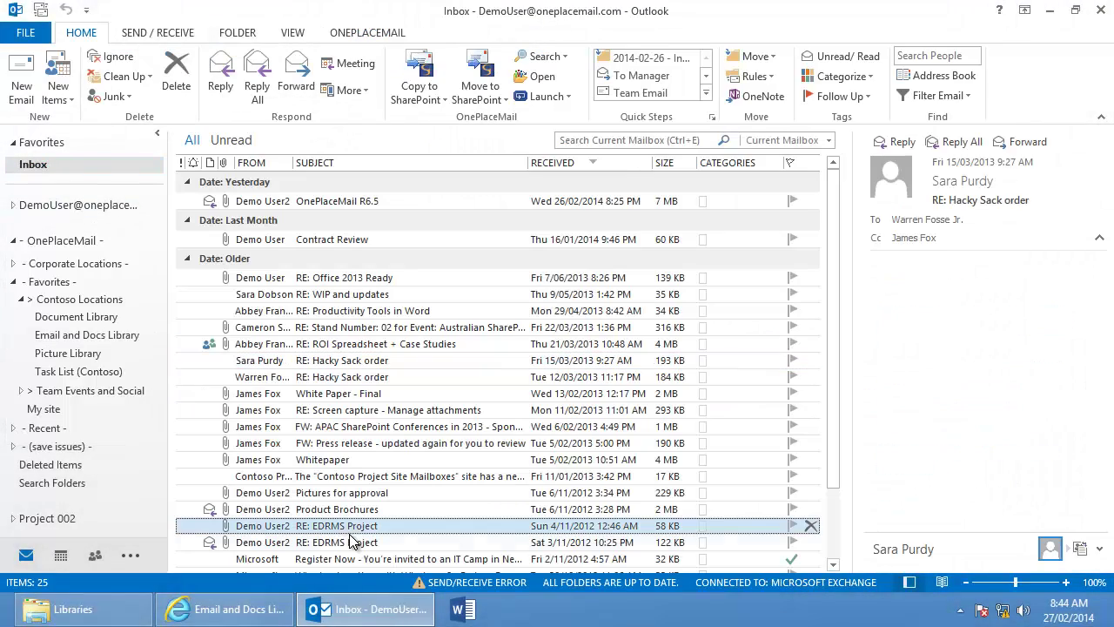
ctrl+click(354, 545)
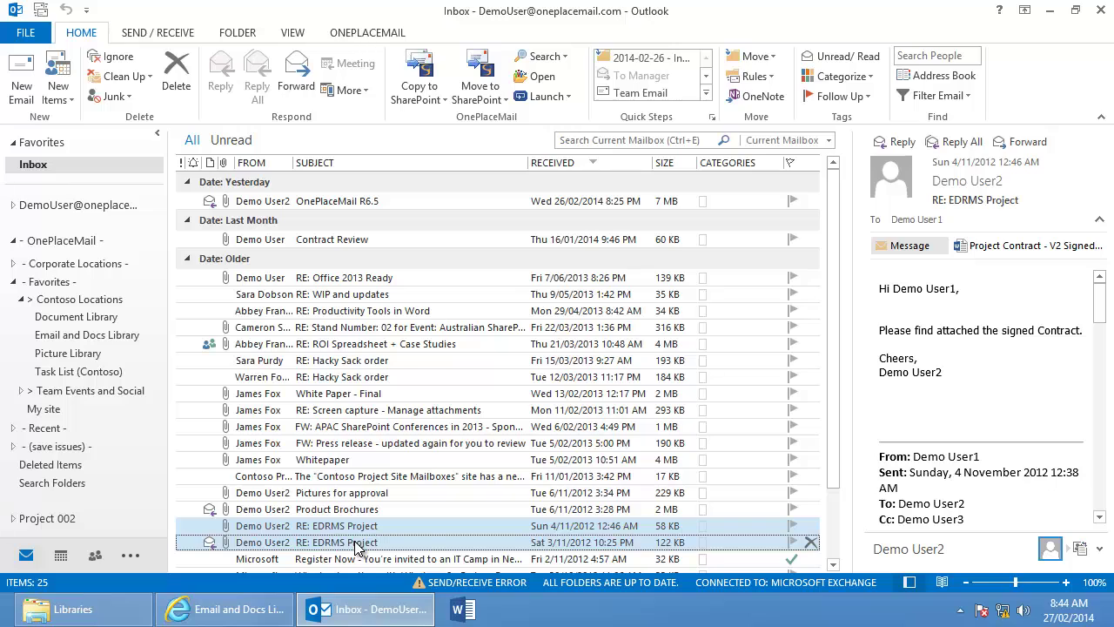
drag(354, 542, 135, 338)
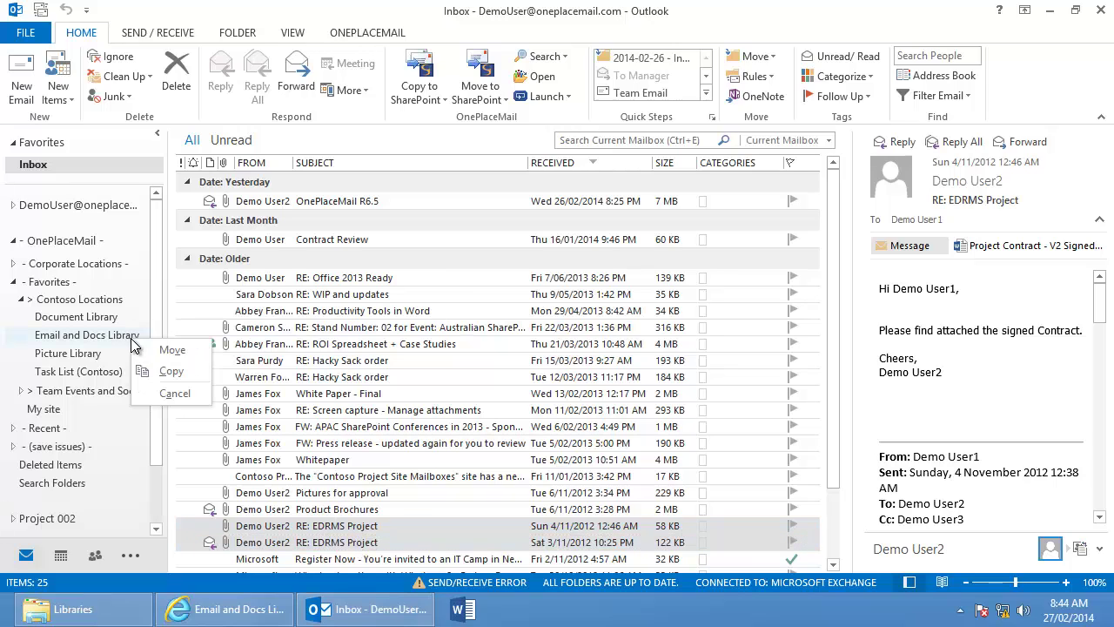
click(171, 371)
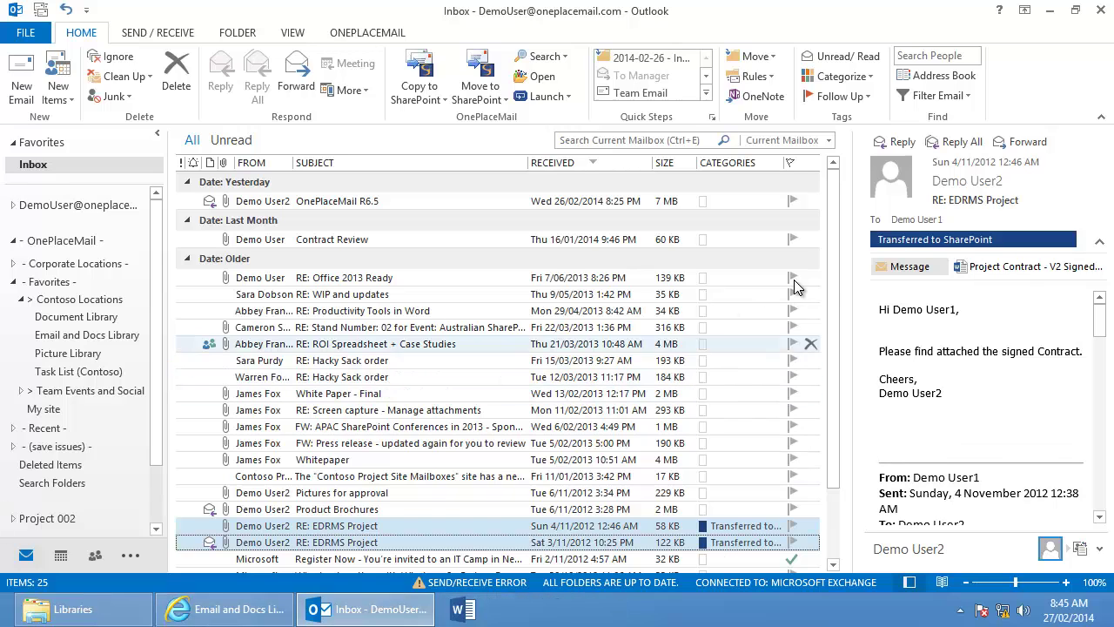
Step: Check the saved RE: EDRMS Project email's properties and contents, then return to the Inbox
click(108, 331)
click(311, 515)
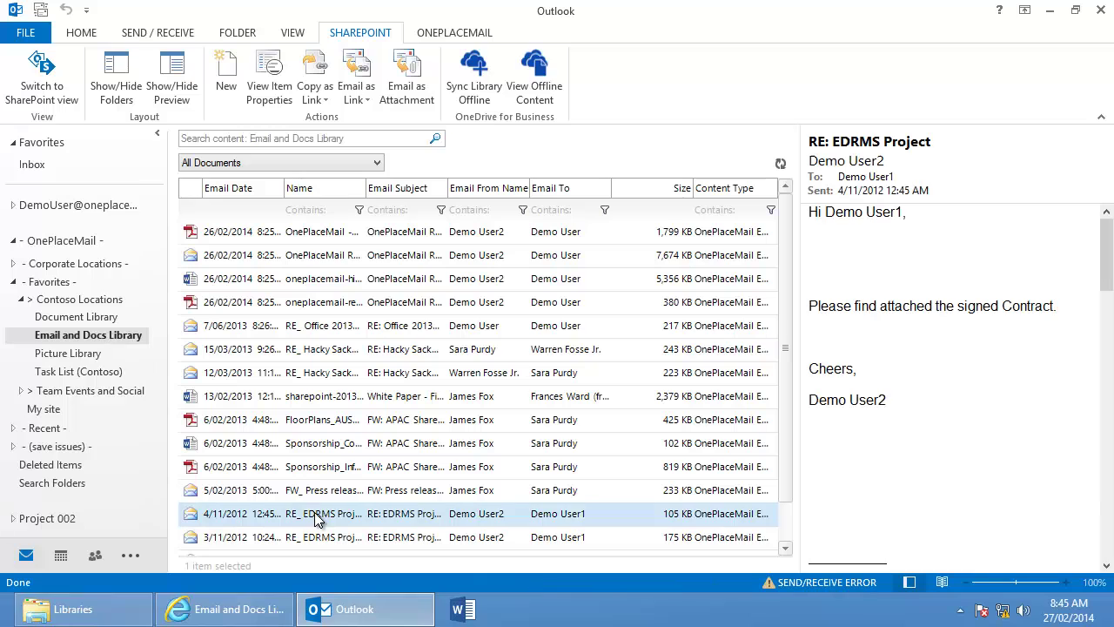
click(269, 80)
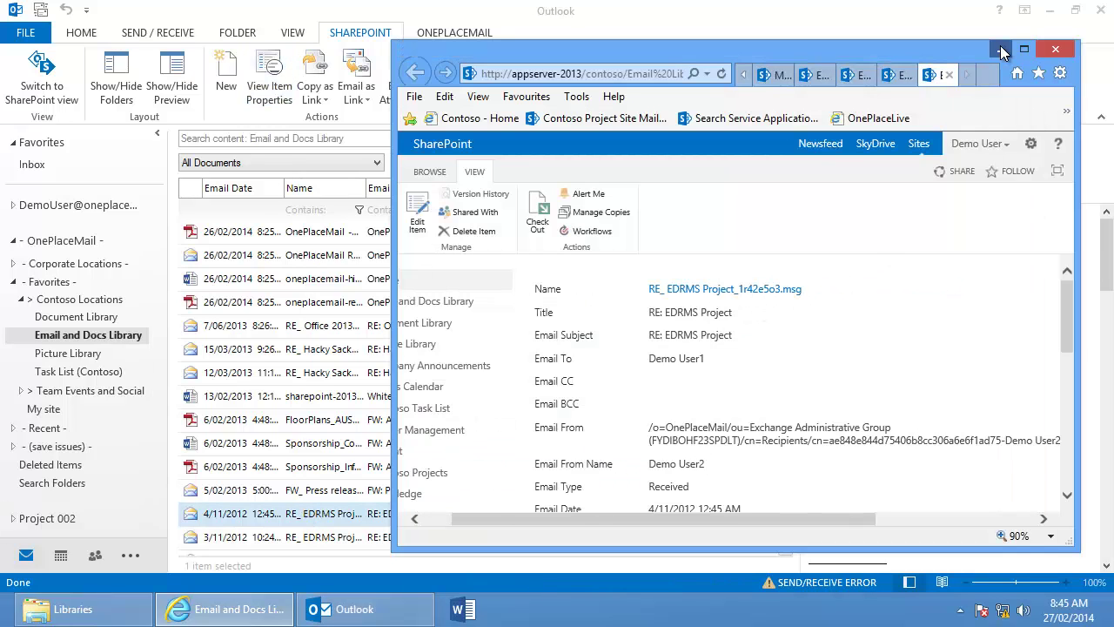
click(1001, 52)
double_click(356, 513)
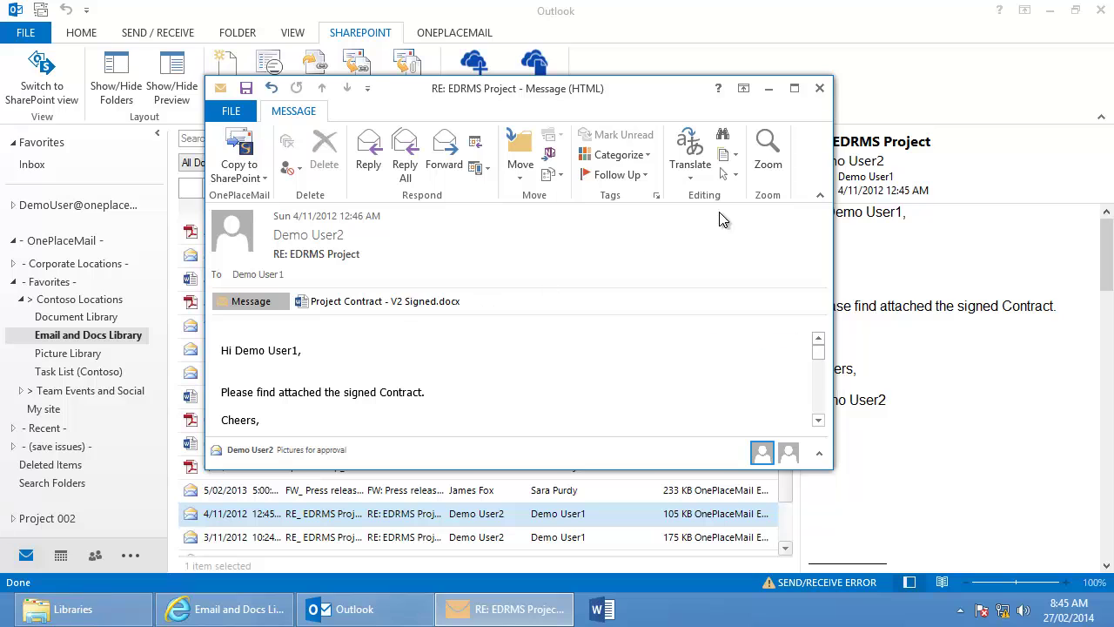
click(819, 88)
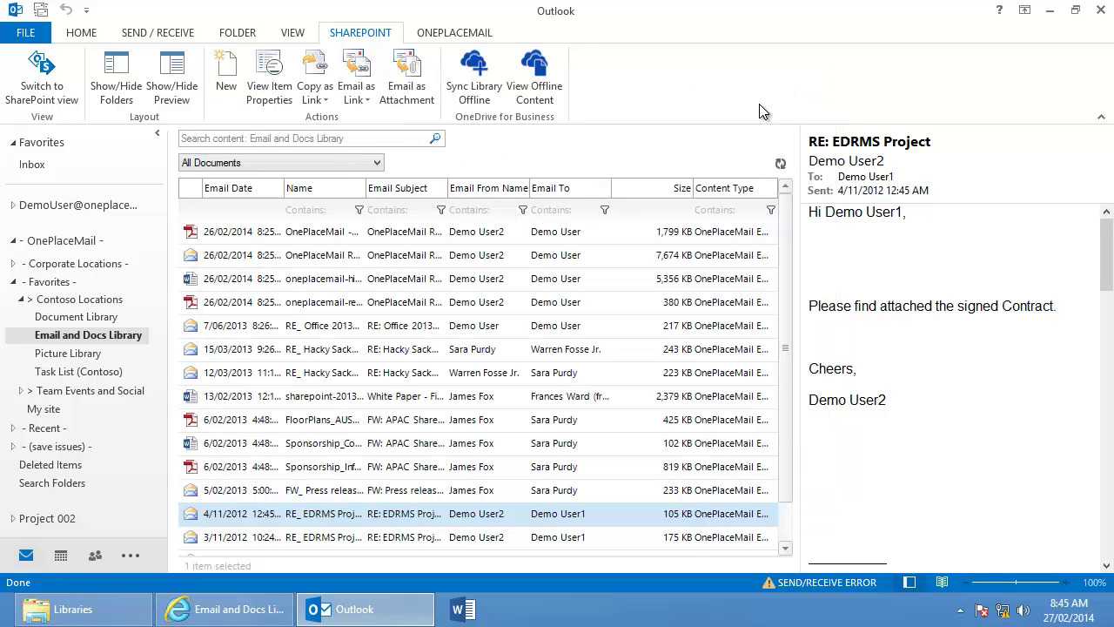
click(27, 163)
Step: Copy the APAC, press release and Whitepaper emails to Document Library's Project 002 > 01. Contracts
shift+click(380, 407)
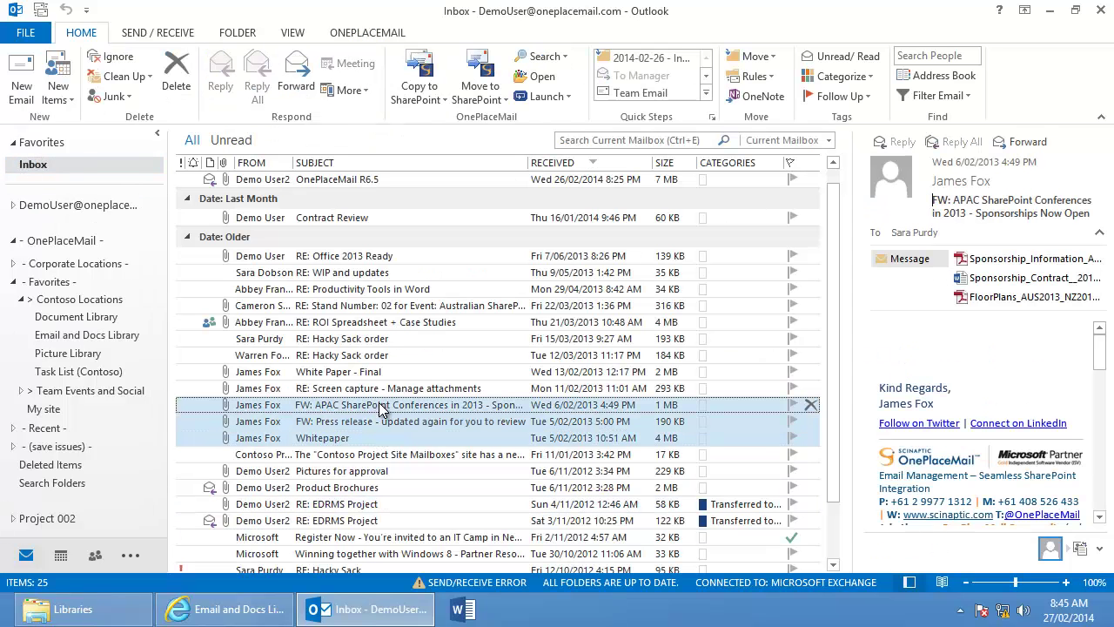
drag(380, 407, 109, 319)
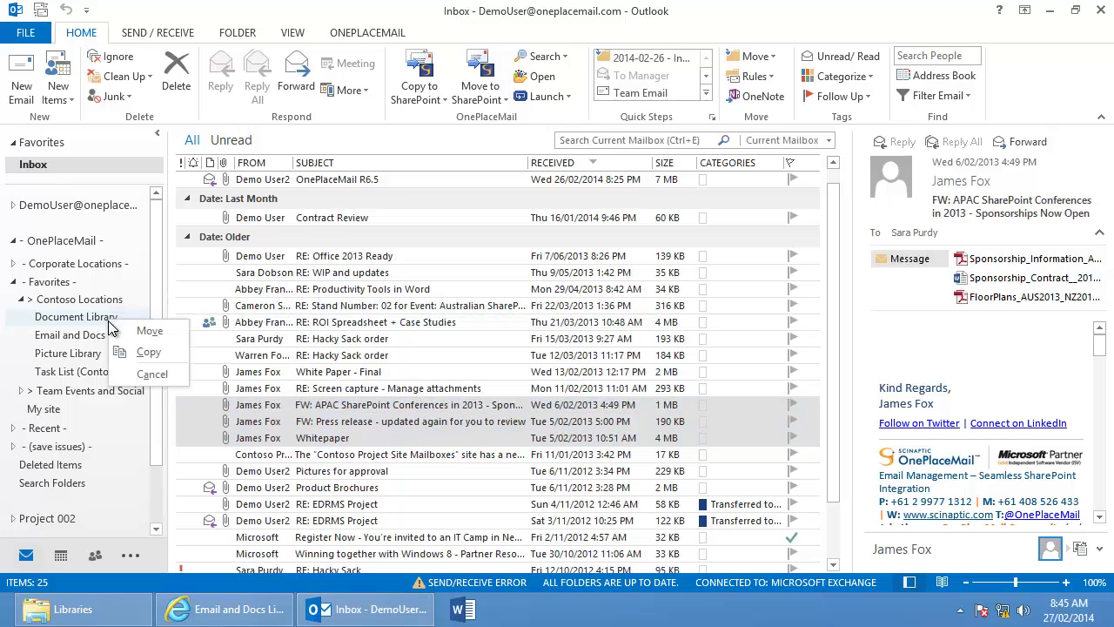
click(149, 352)
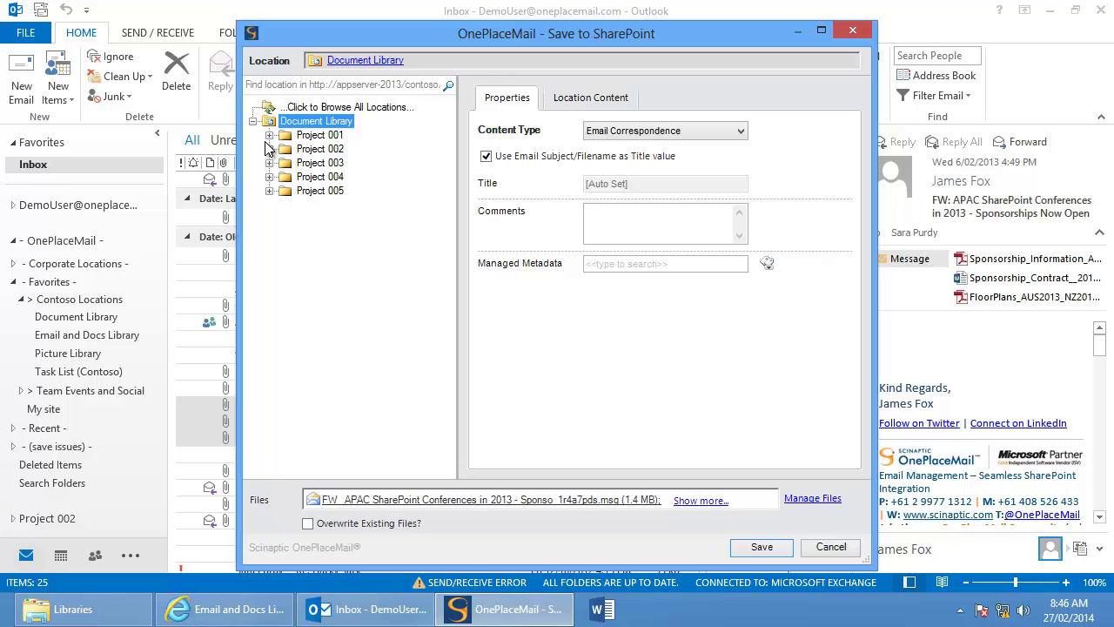
click(270, 149)
click(311, 164)
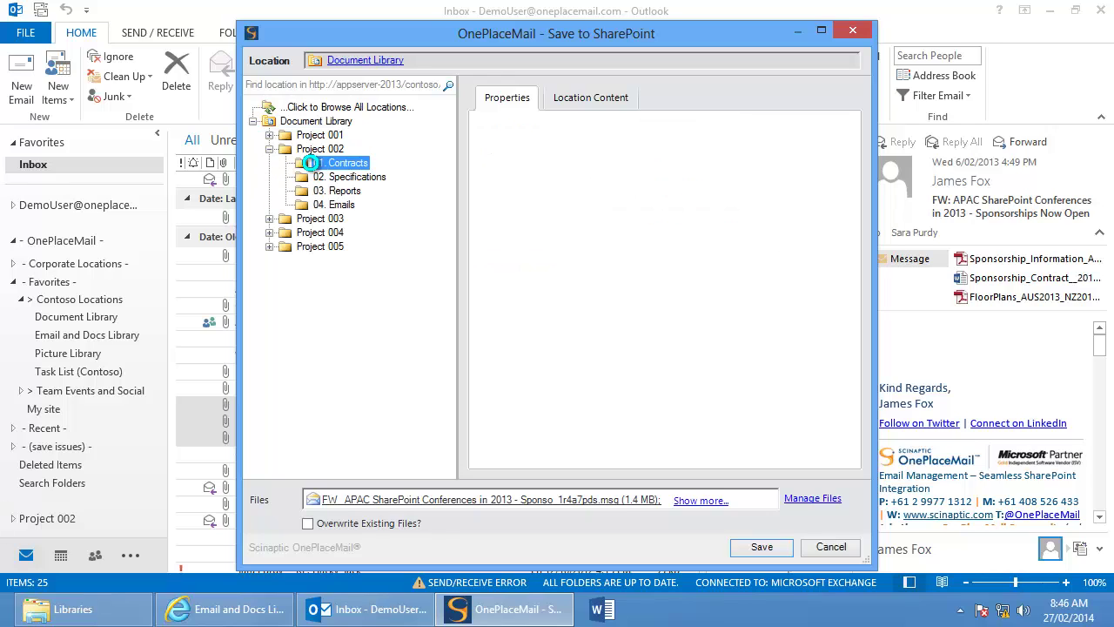
Step: Set Content Type to Project Document and Example Date to today
click(657, 137)
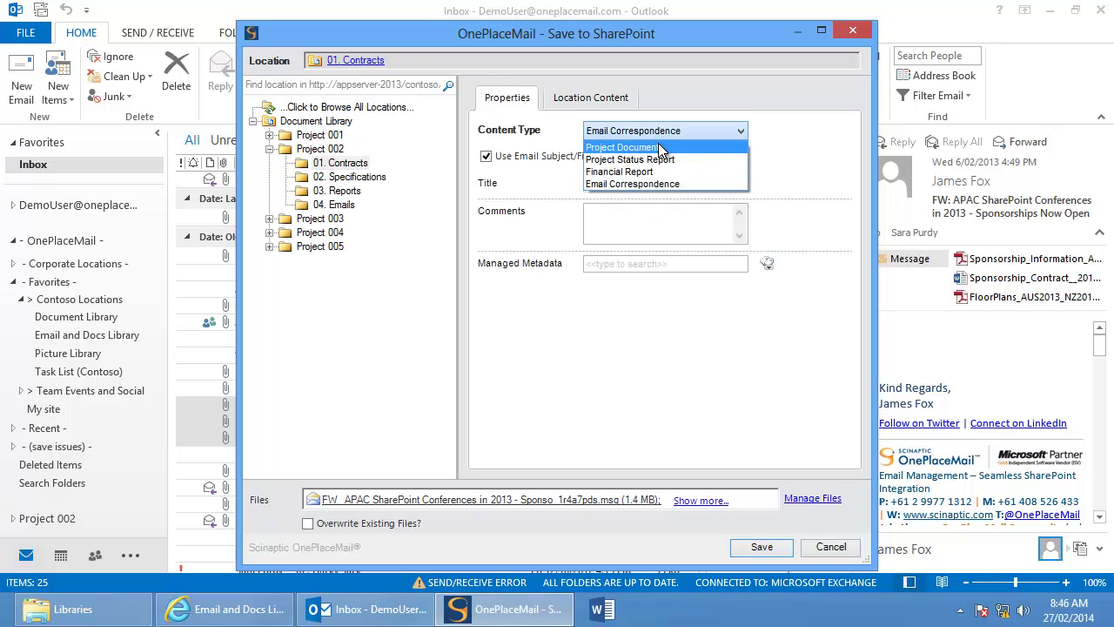
click(658, 146)
click(658, 240)
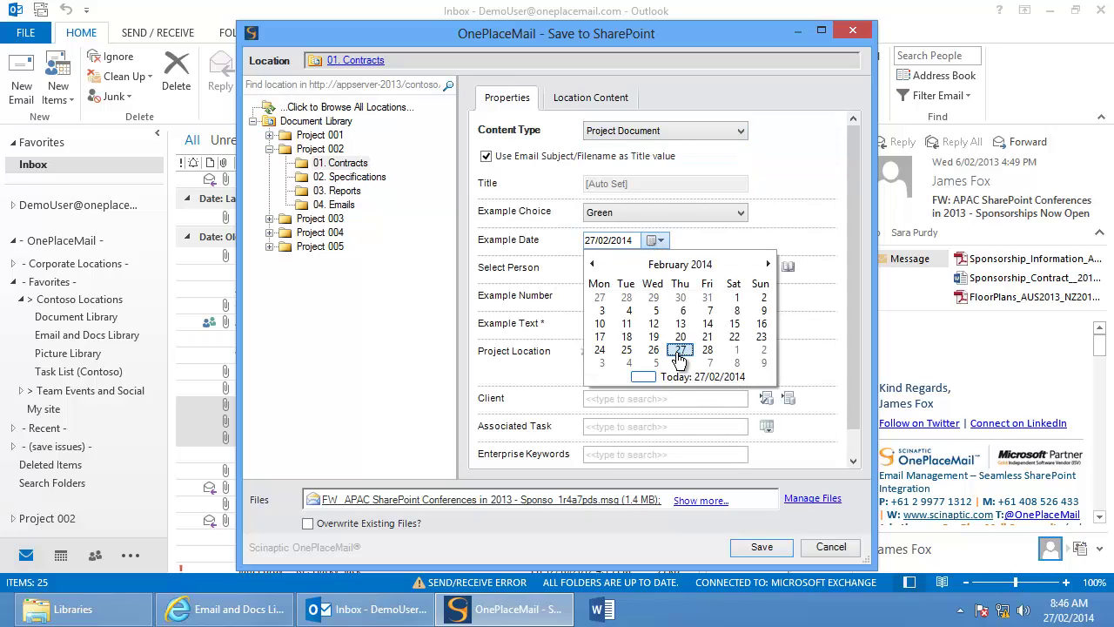
click(678, 351)
Step: Add the matching demo user to Select Person via the person picker
click(641, 269)
text(emo use)
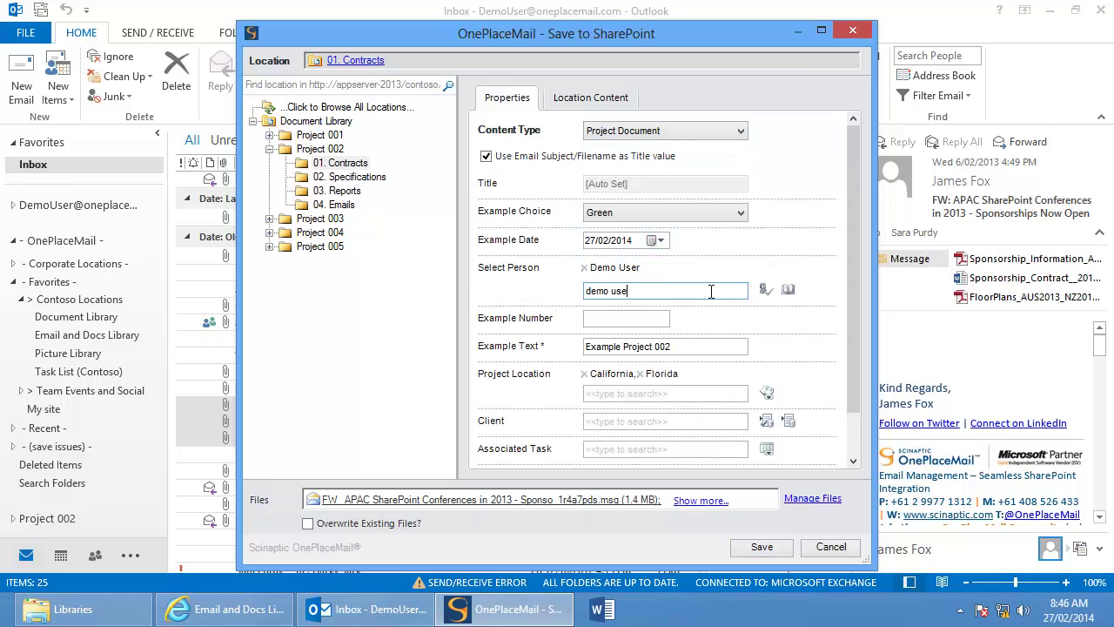
click(738, 309)
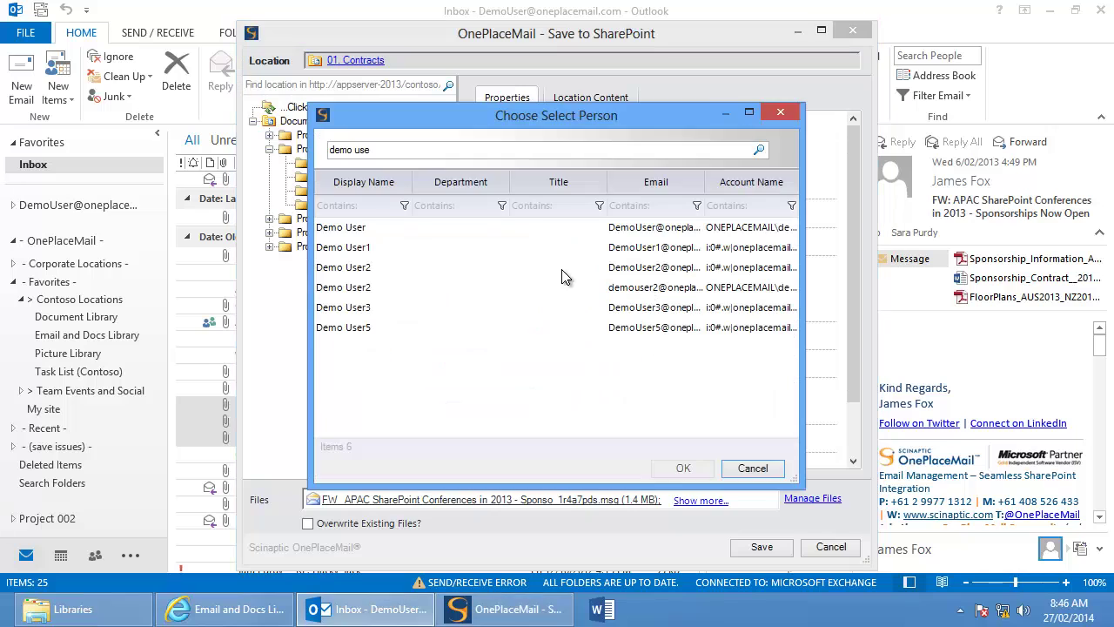
double_click(368, 245)
click(595, 312)
text(123)
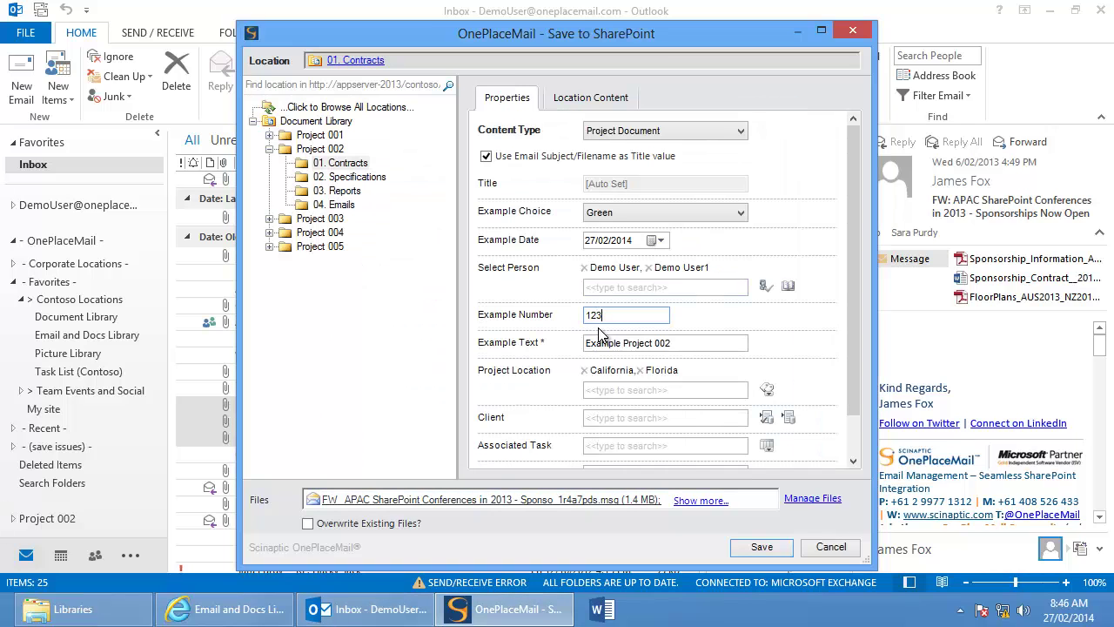
Step: Add New York as the Project Location
click(588, 390)
text(new)
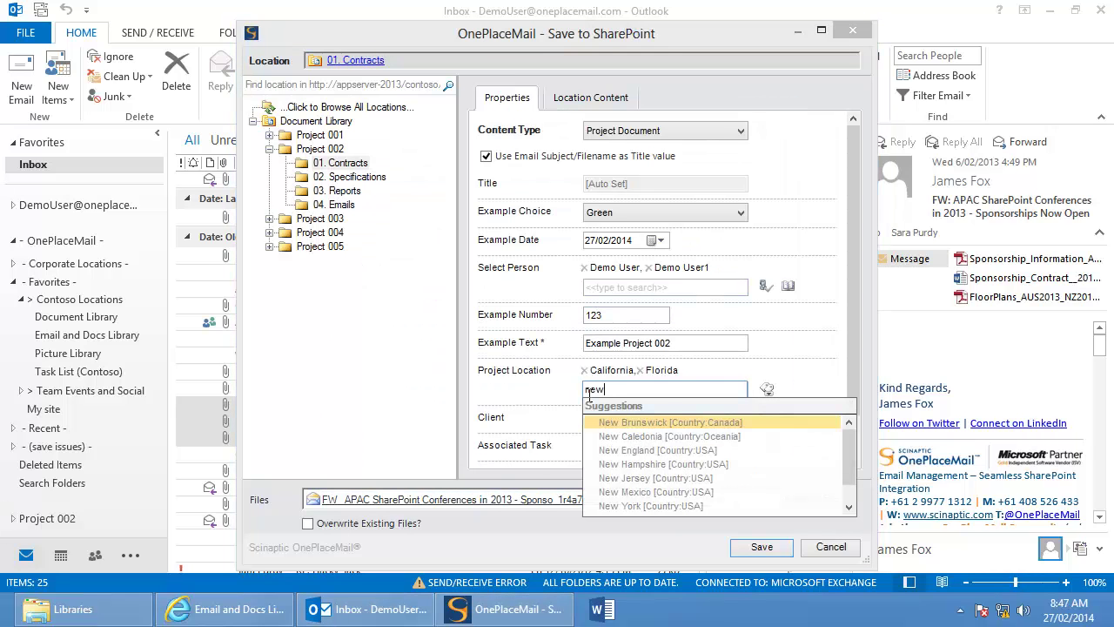
text(y)
key(Return)
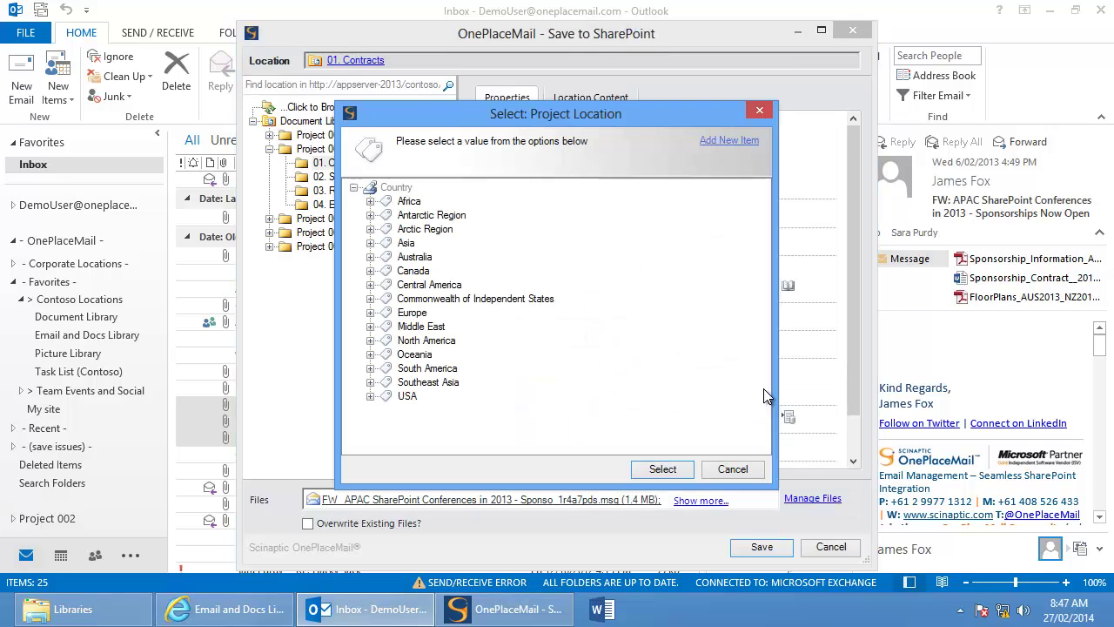
click(714, 145)
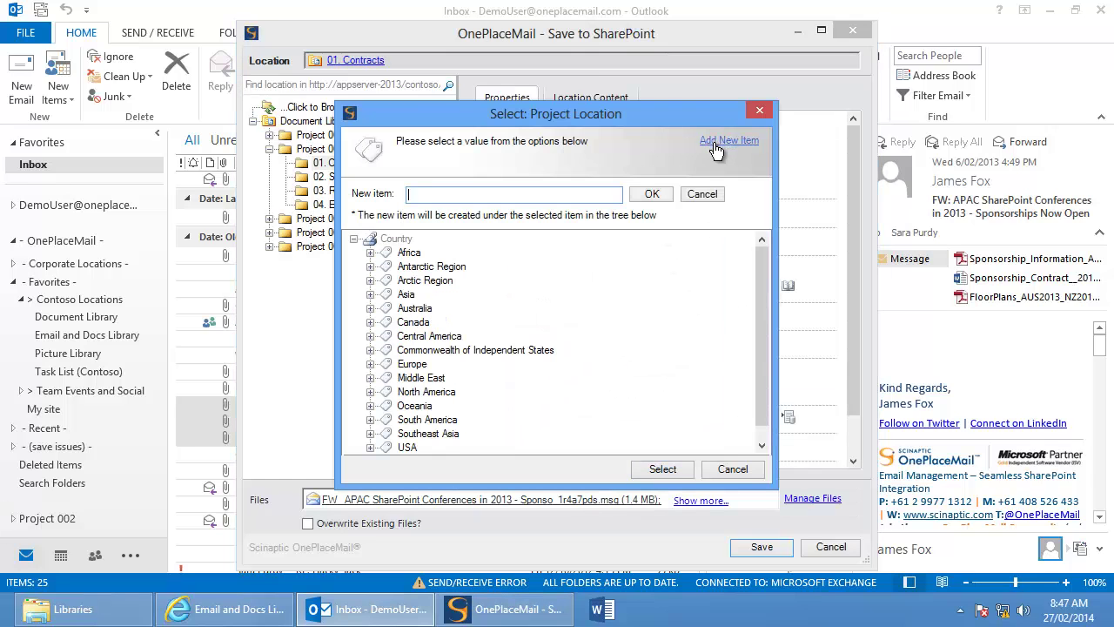
click(728, 469)
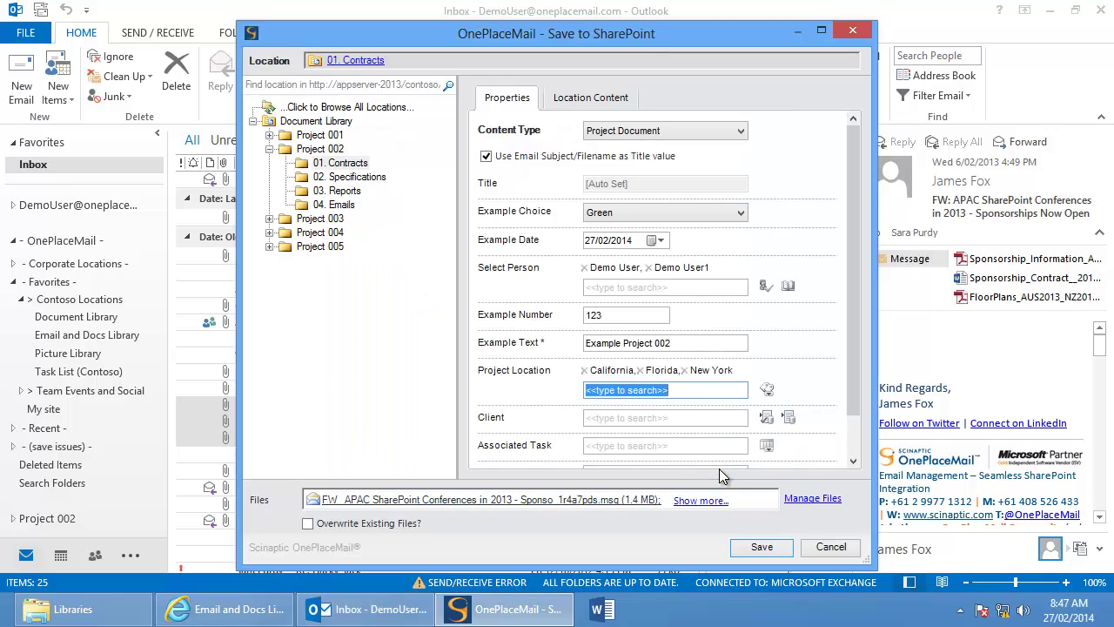
Step: Set Client by filtering the client list's last names on 'z' and confirming the match
click(629, 419)
text(ox)
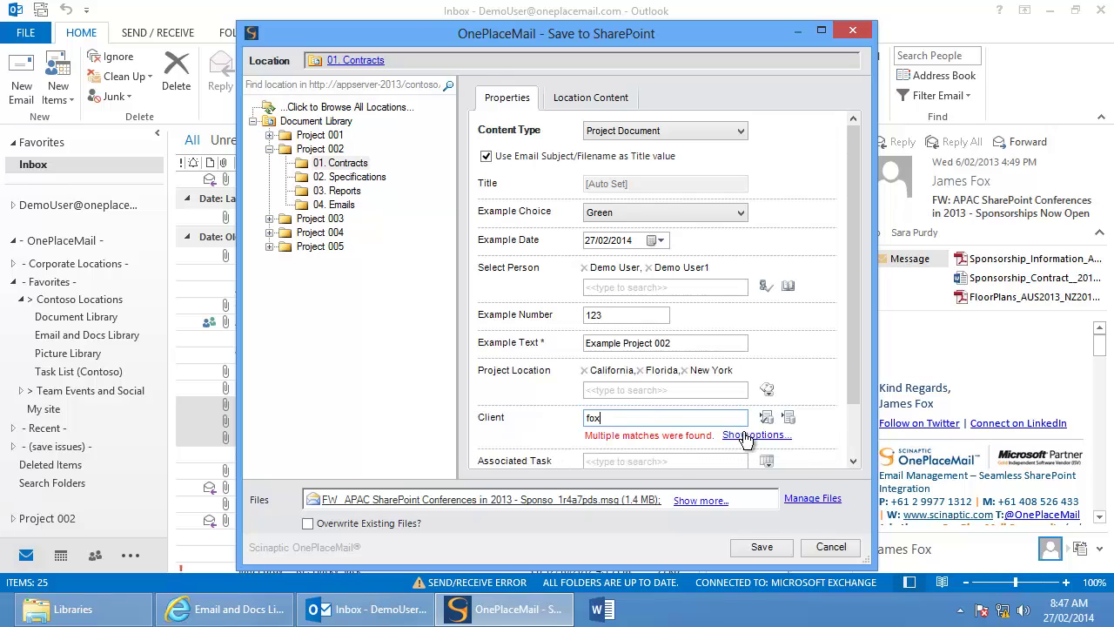
click(745, 437)
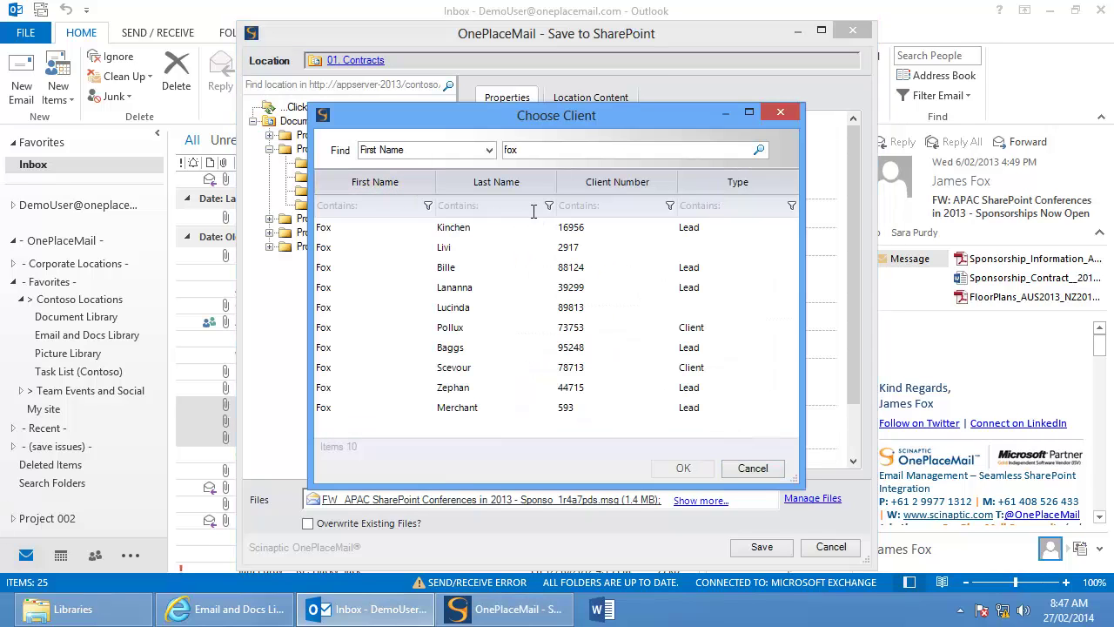
click(534, 211)
text(z)
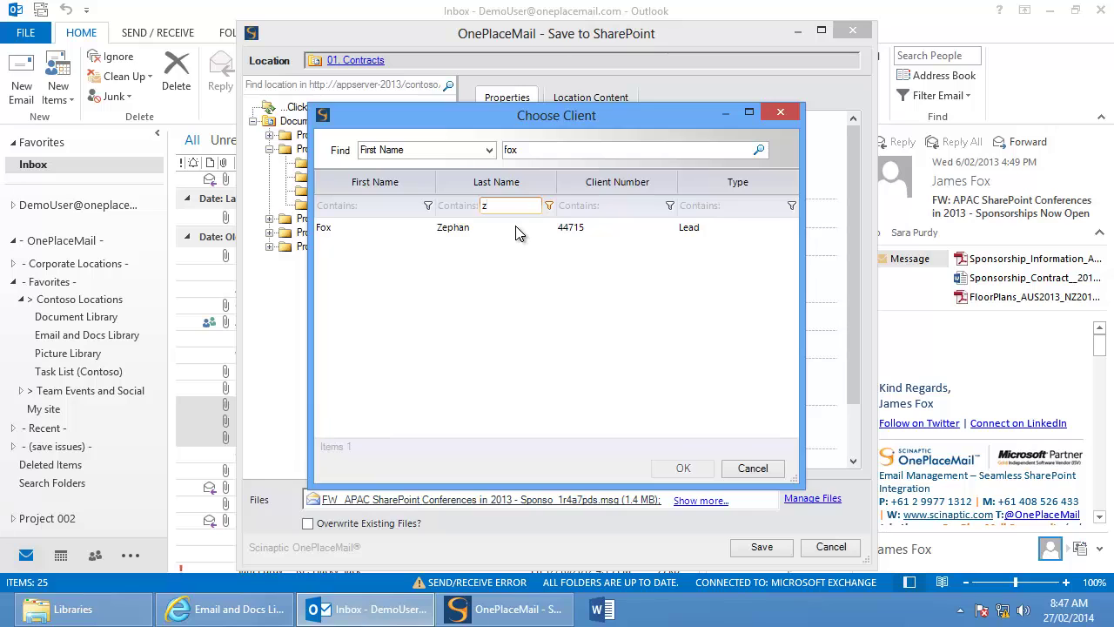
click(520, 229)
click(683, 467)
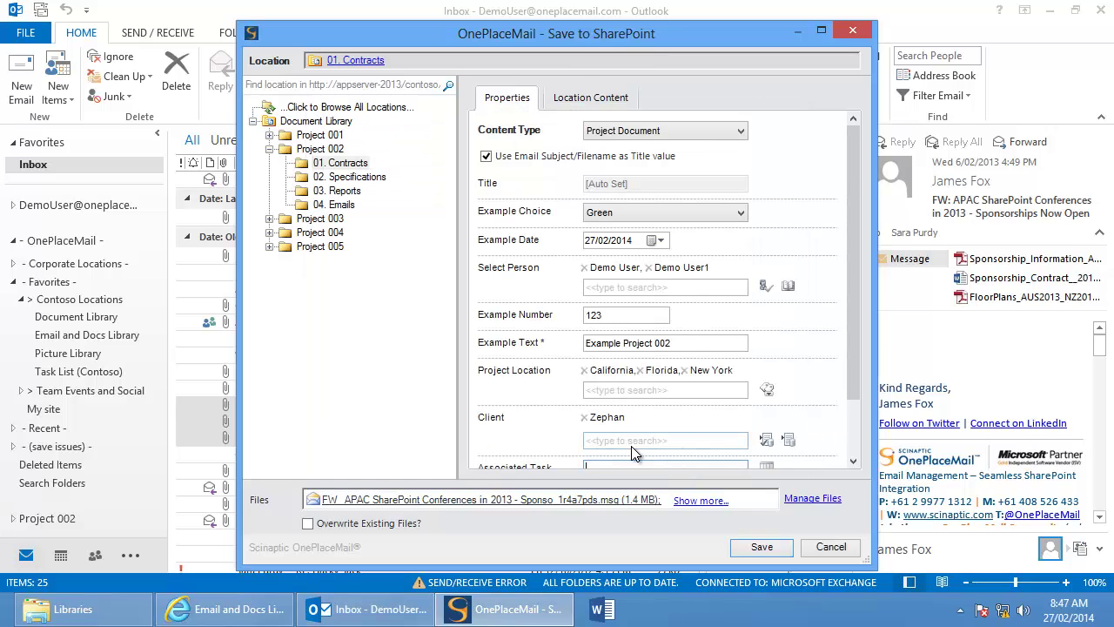
scroll(633, 453, down, 3)
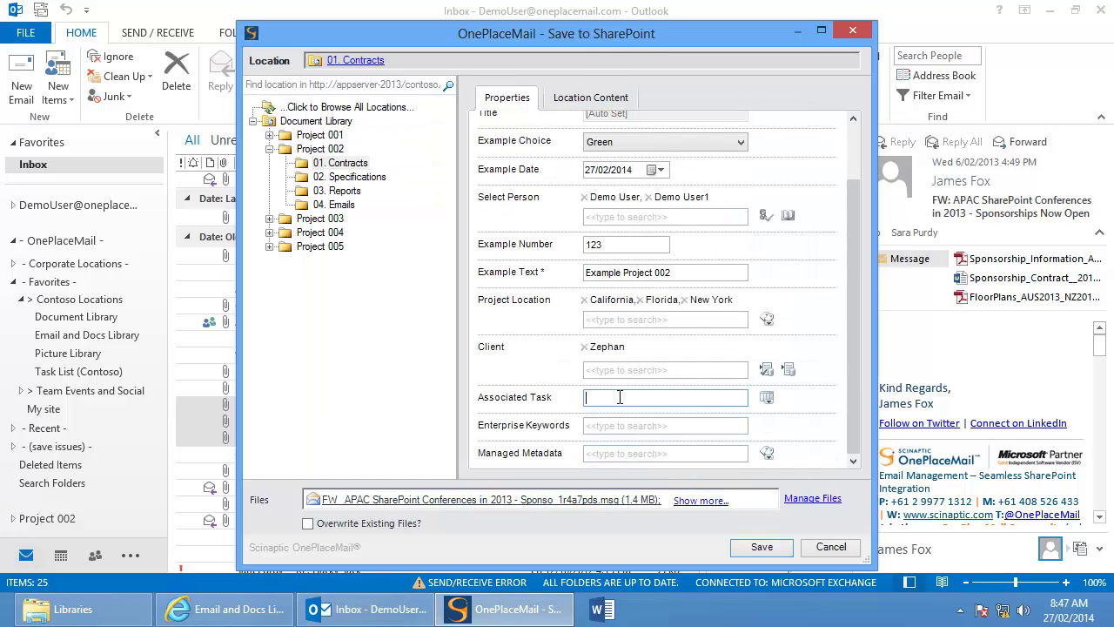
Step: Create a new Demonstration task from the Associated Task lookup, starting and due 27/02/2014
text(p)
click(722, 428)
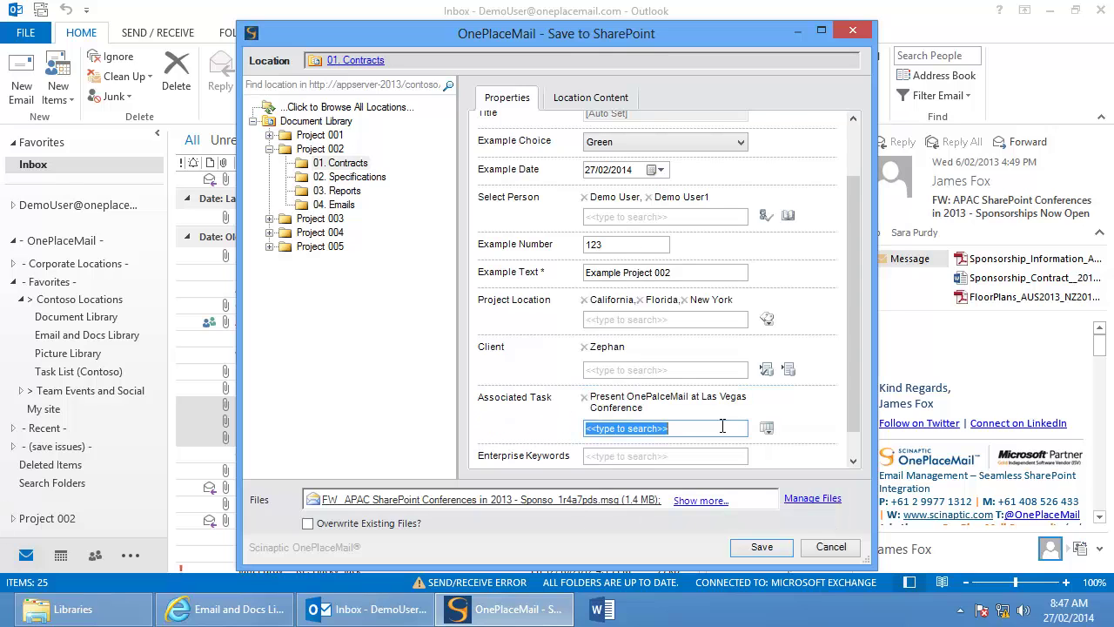
click(766, 427)
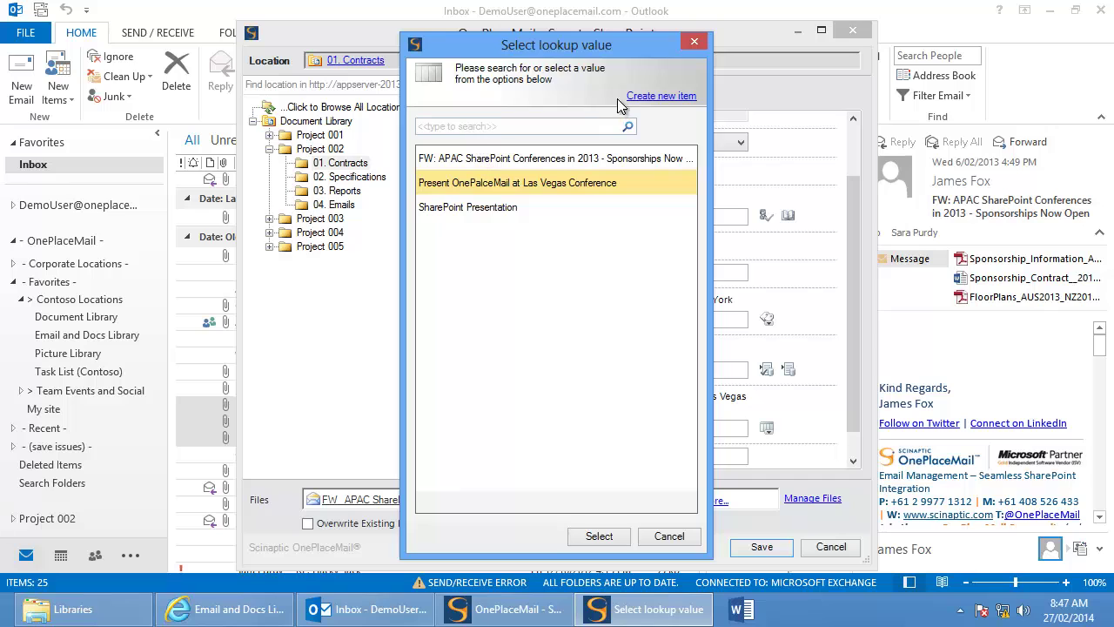
click(659, 96)
text(Demonstration)
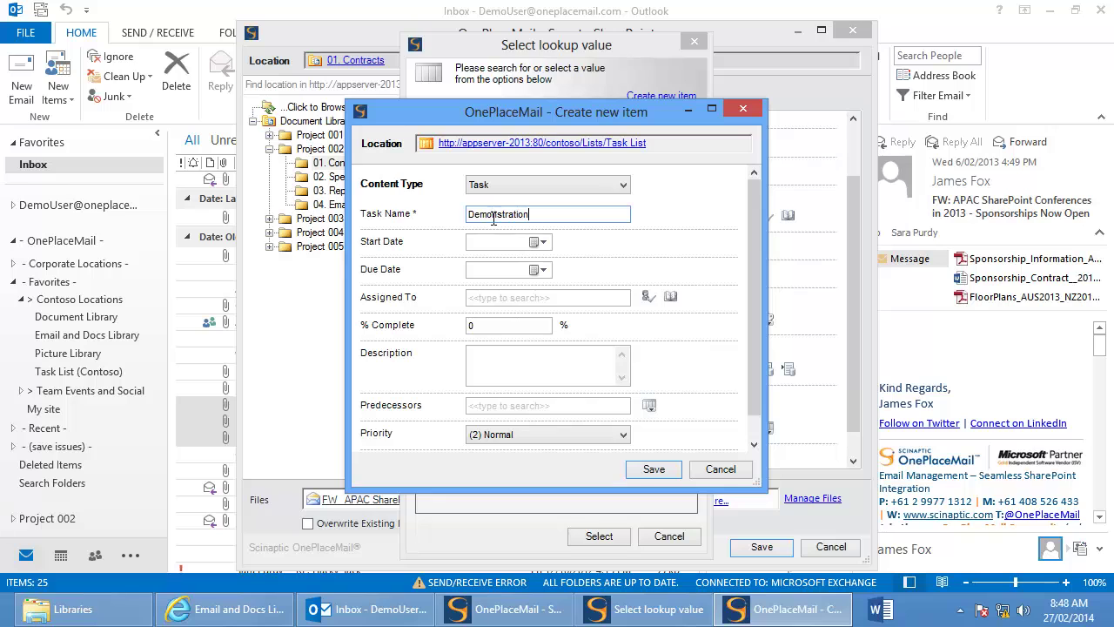
click(537, 242)
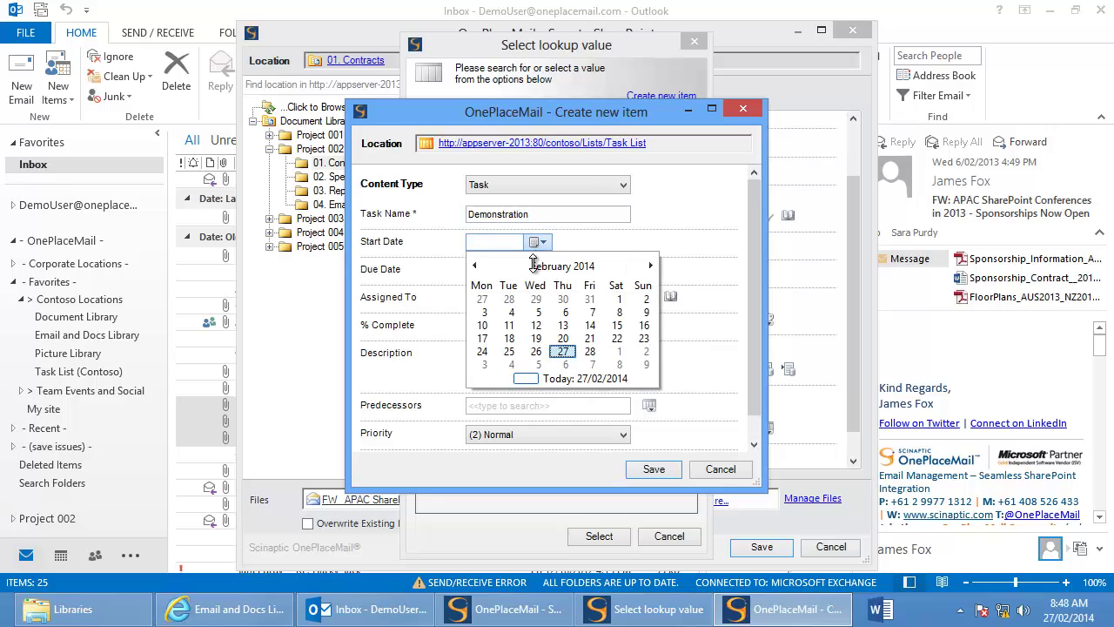
click(563, 351)
click(537, 270)
click(563, 380)
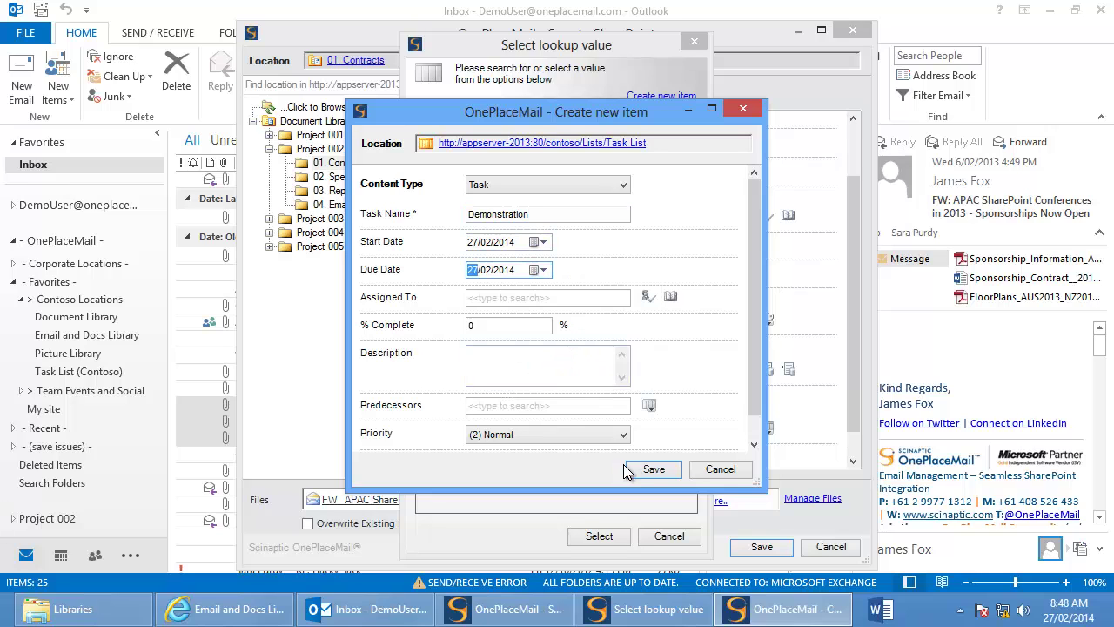
Step: Save the task, select it as Associated Task, and save the three emails to SharePoint
click(648, 469)
click(609, 537)
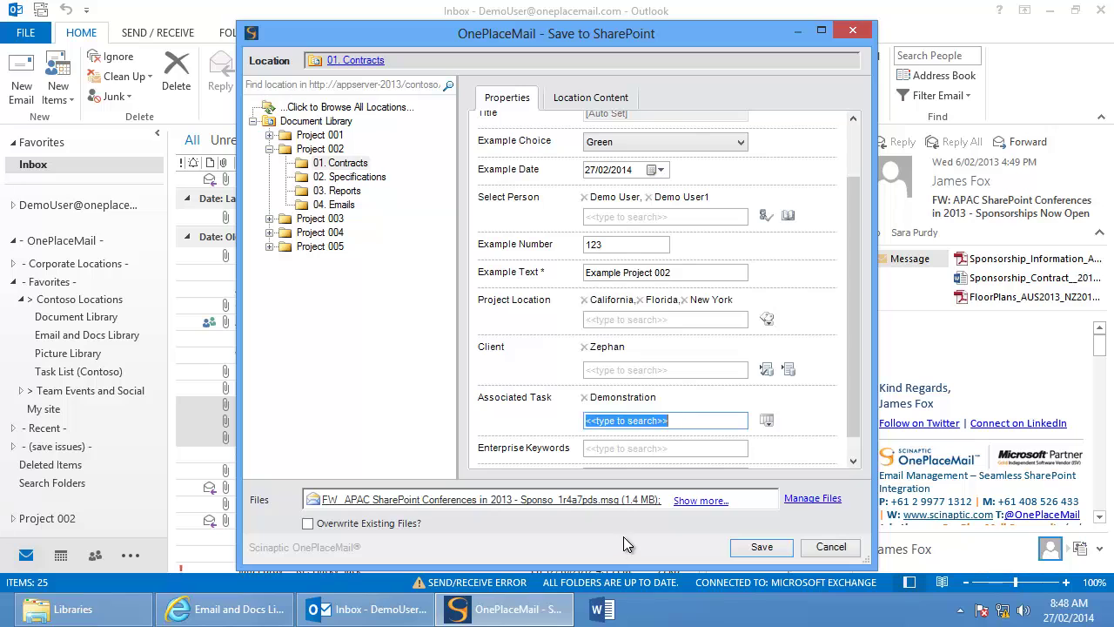
click(746, 546)
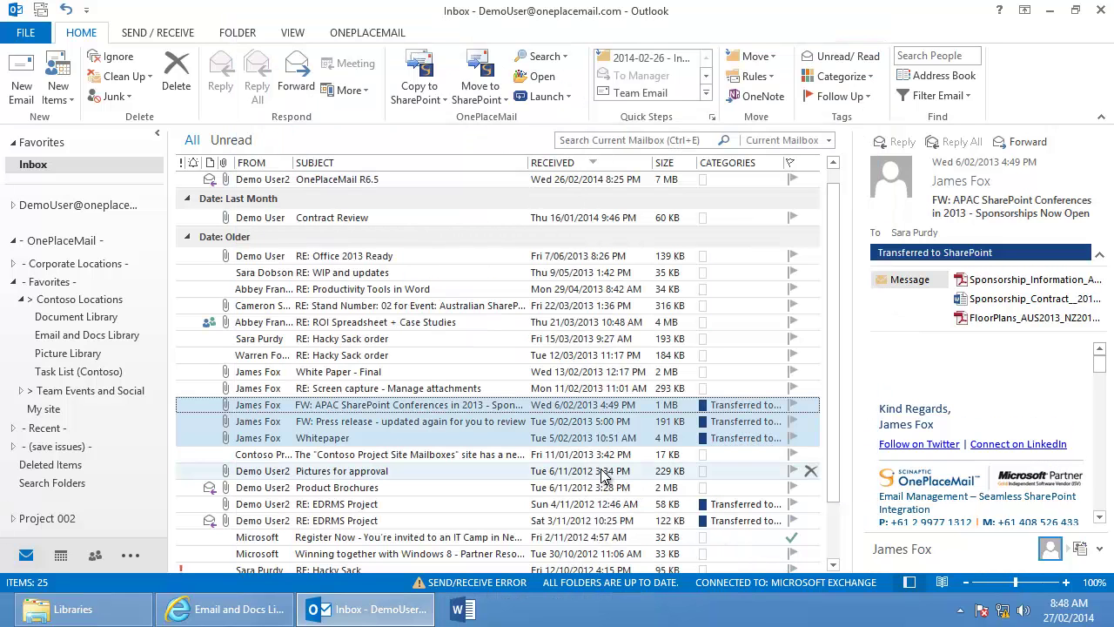
click(87, 317)
click(202, 197)
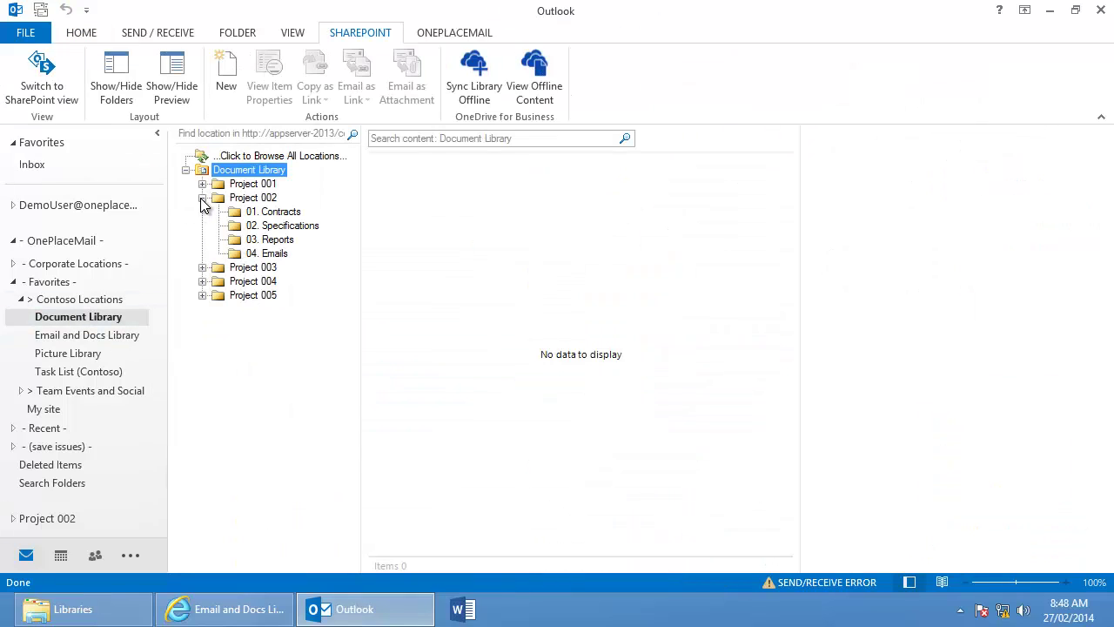
click(233, 213)
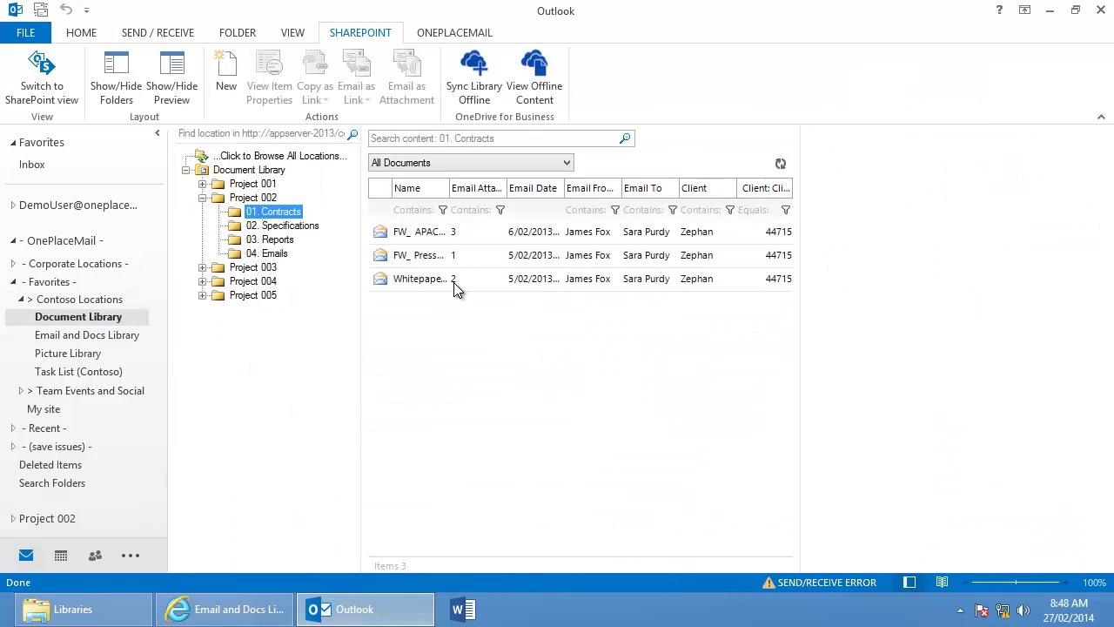
click(445, 255)
click(32, 165)
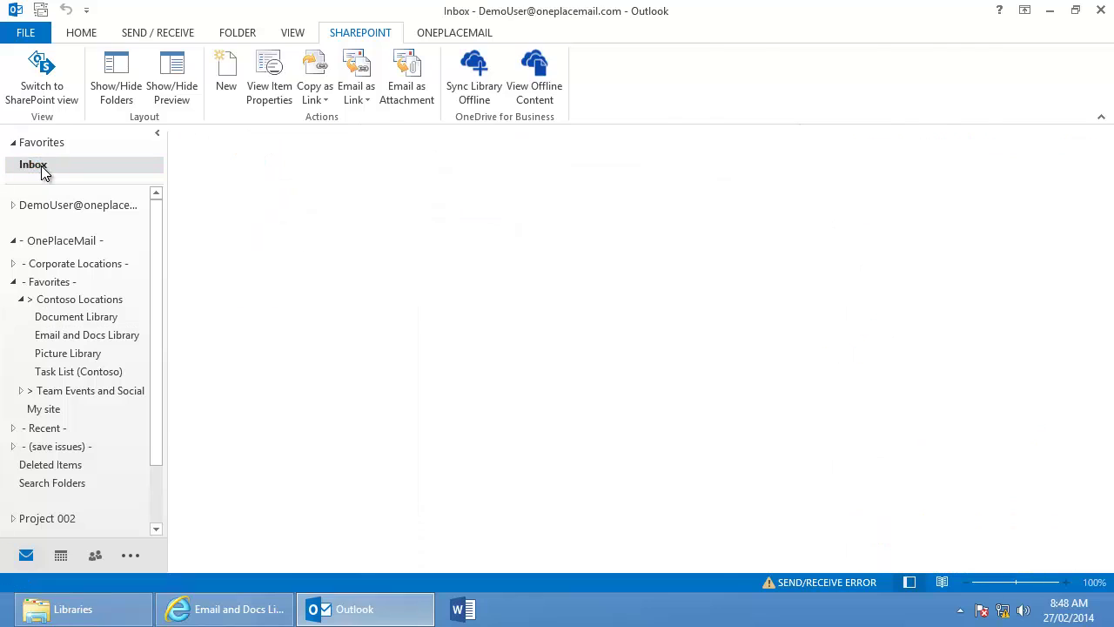
Step: Drag the APAC email's three attachments into 01. Contracts and save them with the APAC email's properties
click(1027, 217)
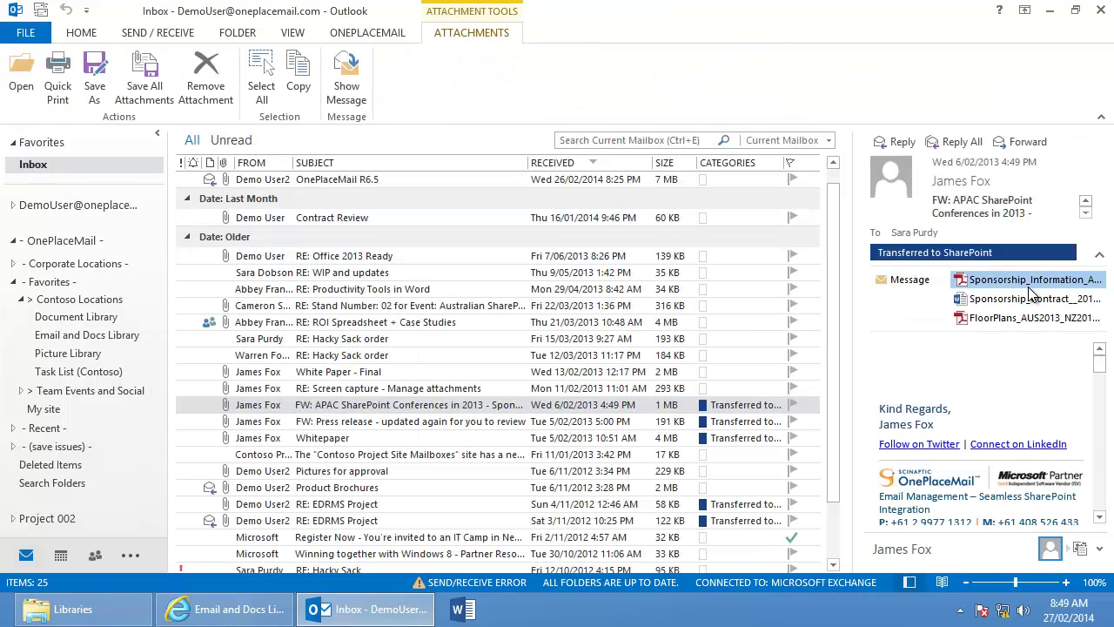
shift+click(1010, 256)
drag(1009, 264, 110, 318)
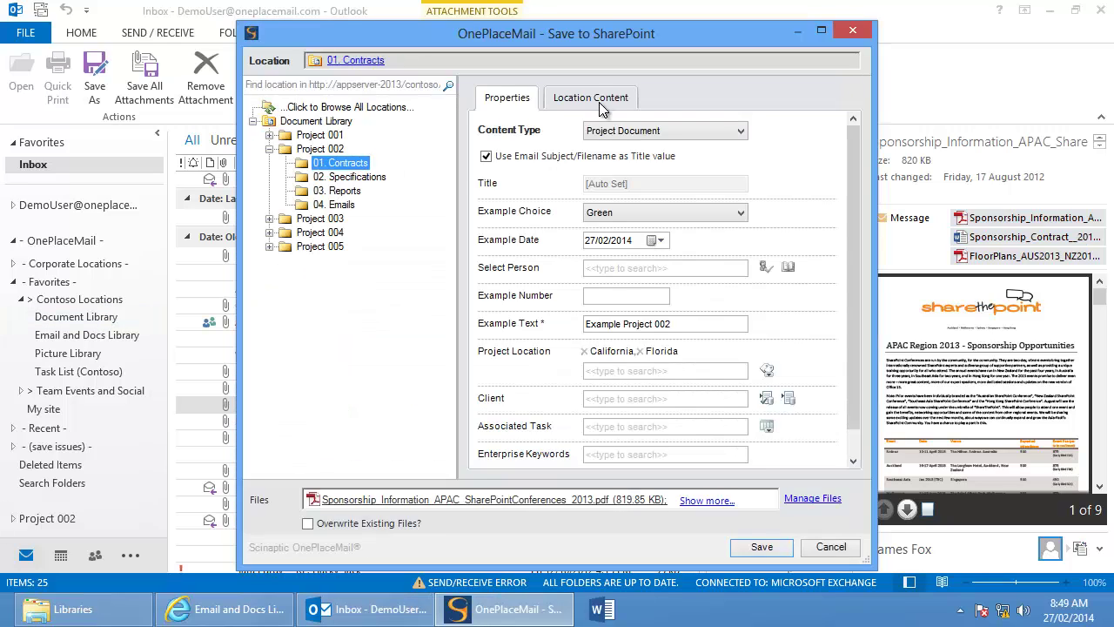
click(585, 99)
right_click(523, 192)
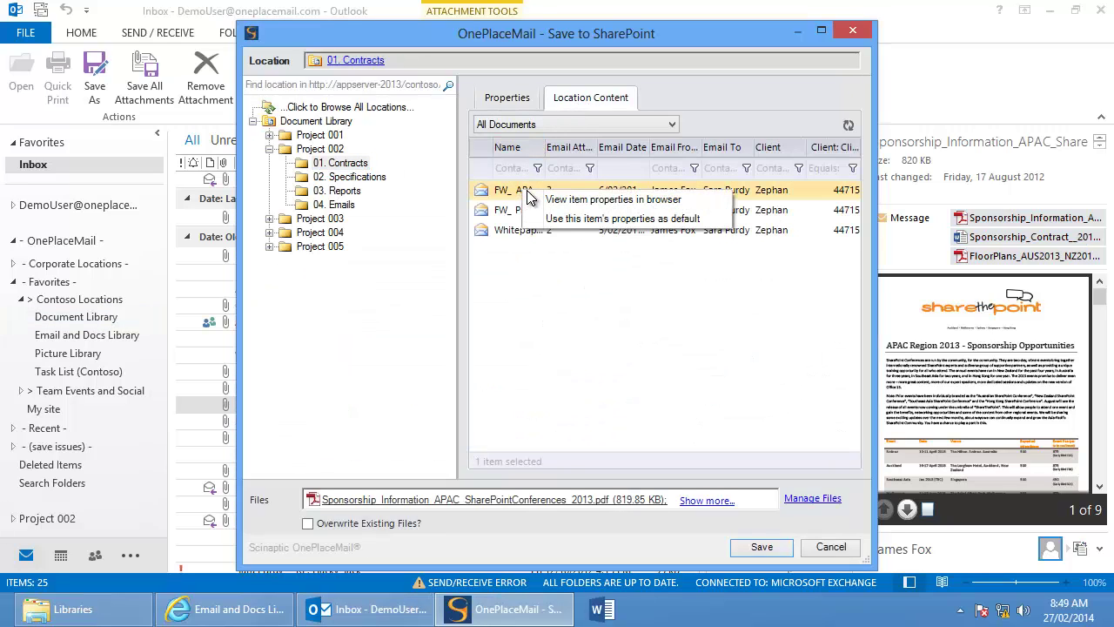
click(573, 217)
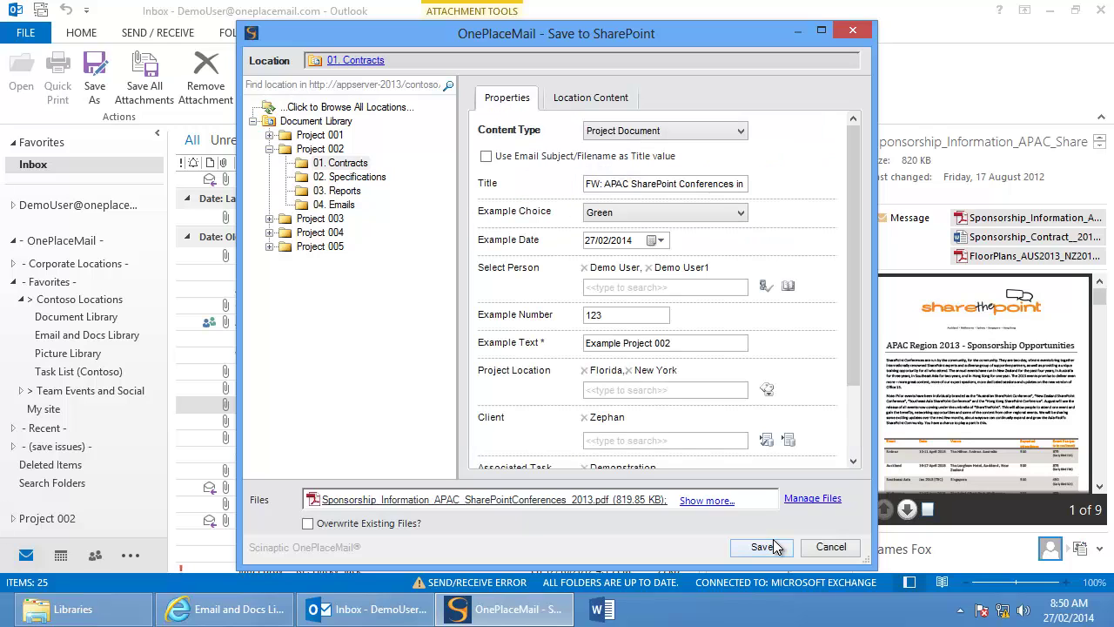
click(763, 547)
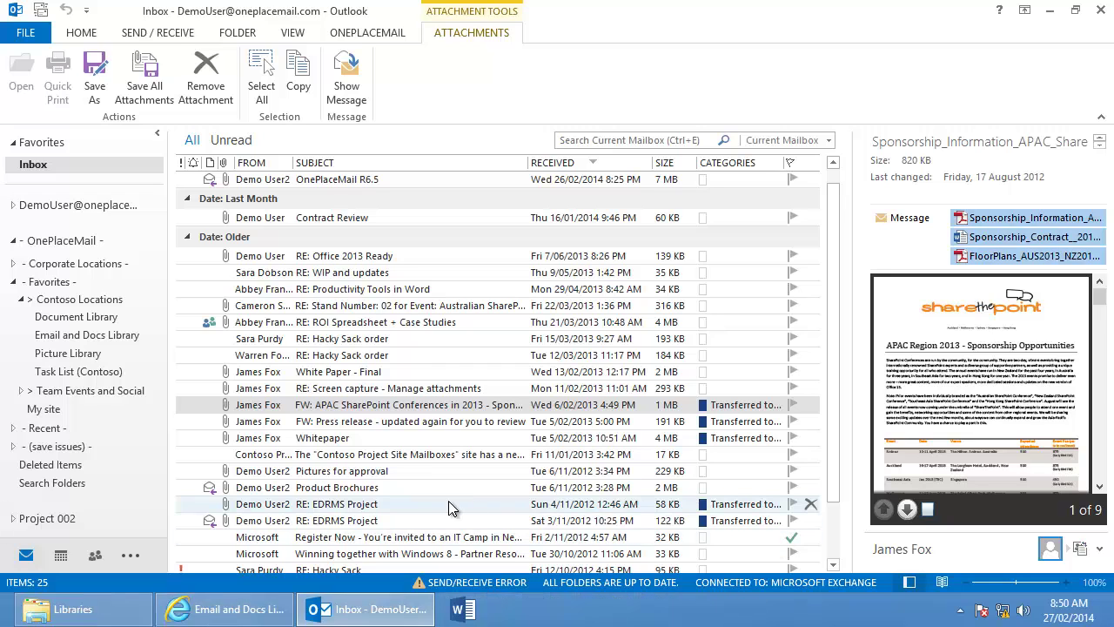
Step: Replace Sponsorship_Contract in 01. Contracts with the signed Project Contract attachment, Example Number 123456
click(424, 504)
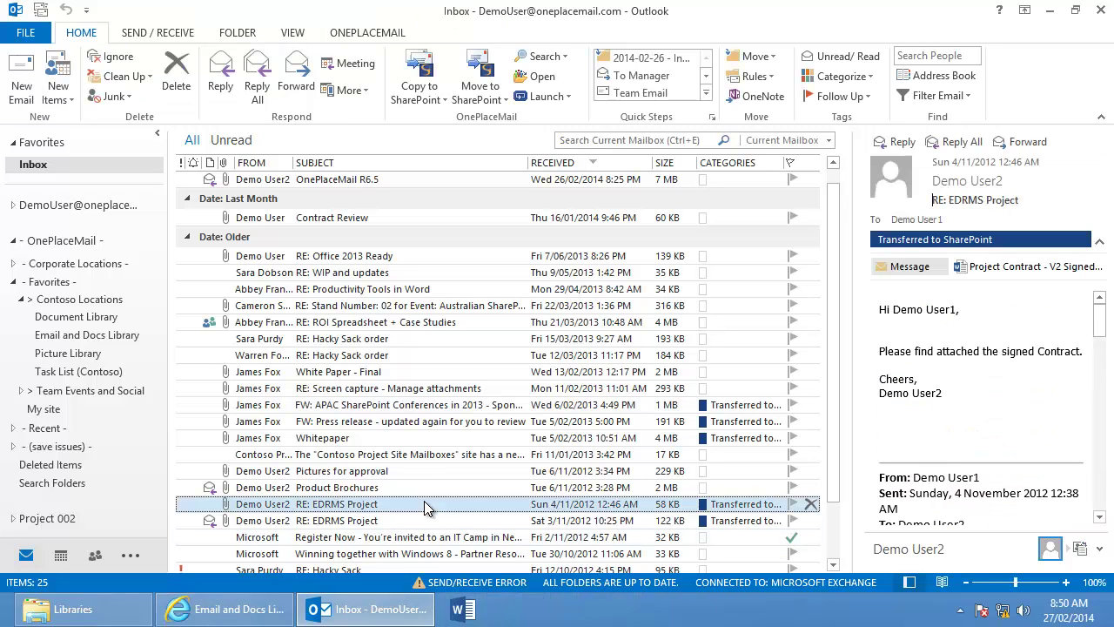
click(966, 269)
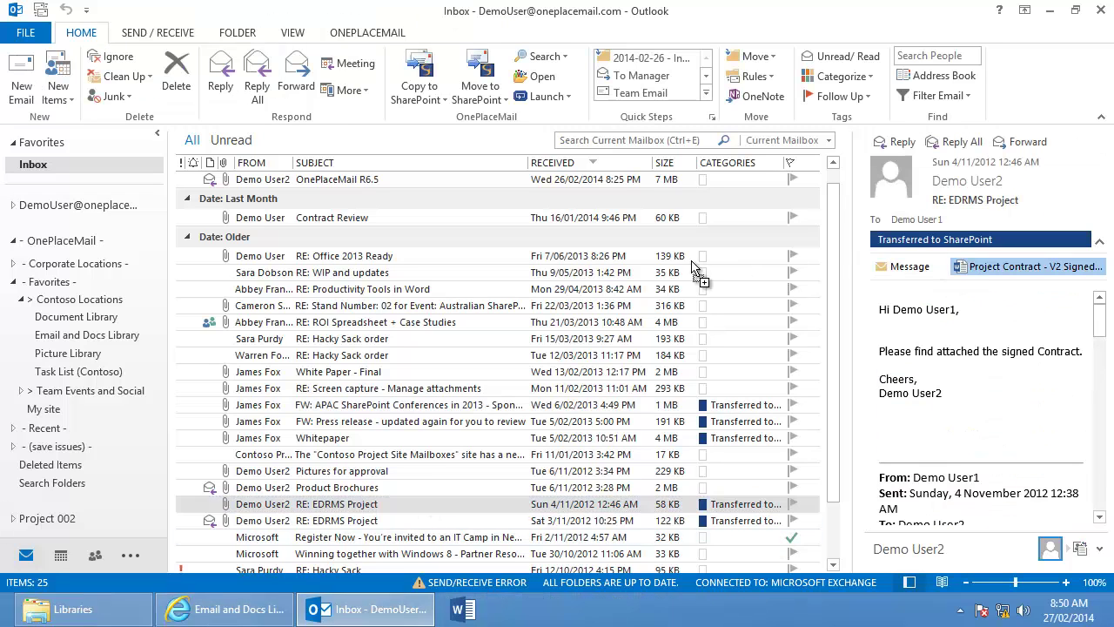
click(78, 321)
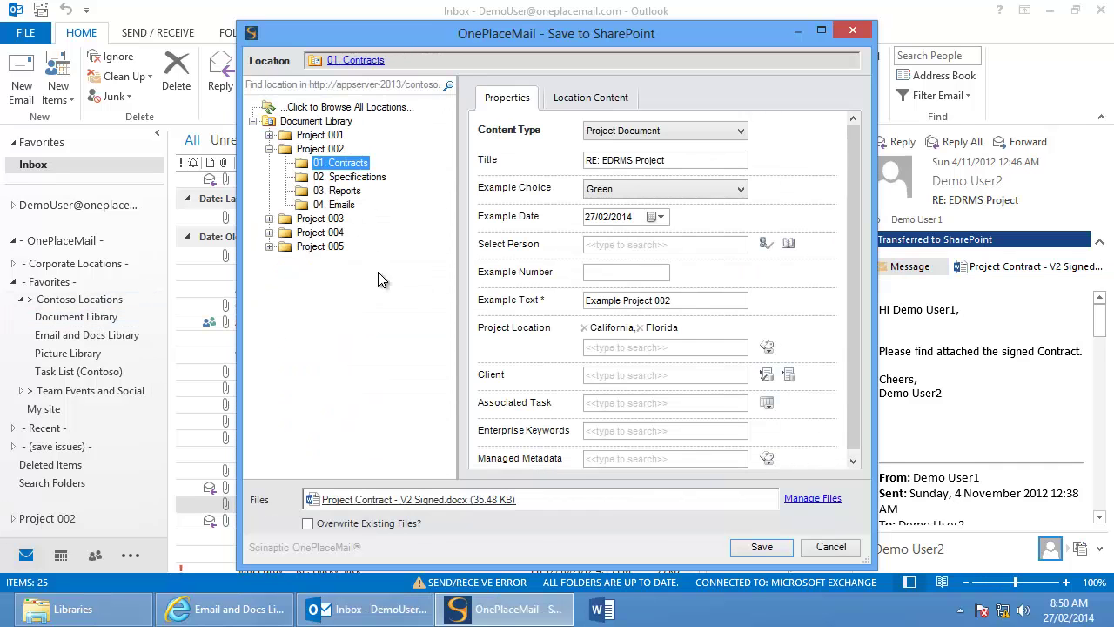
click(584, 99)
right_click(581, 229)
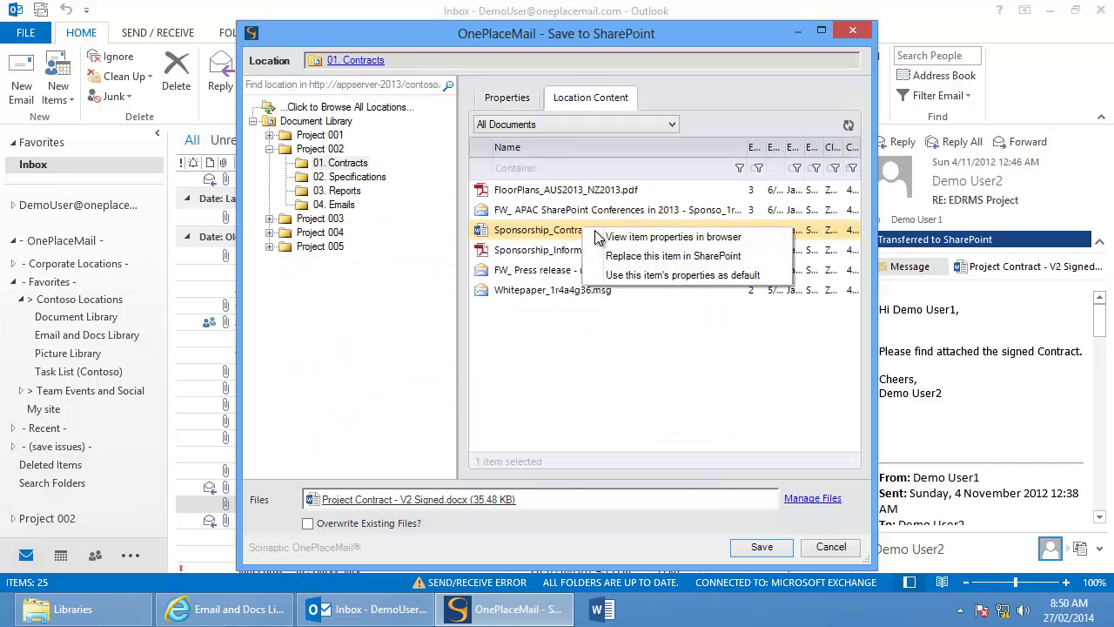
click(685, 257)
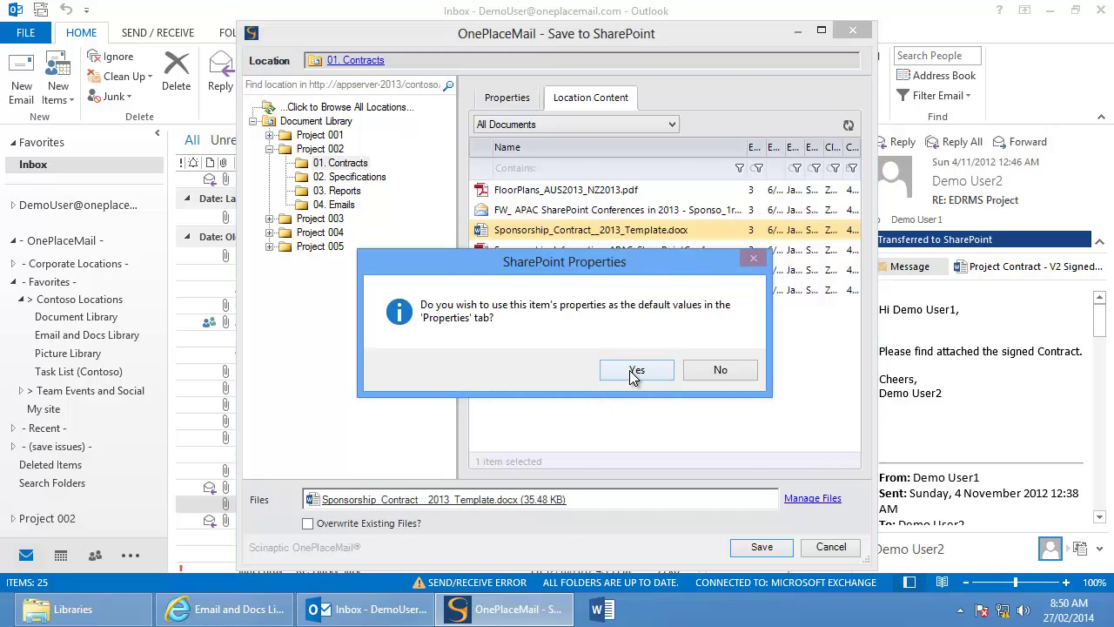
click(629, 370)
click(635, 290)
text(456)
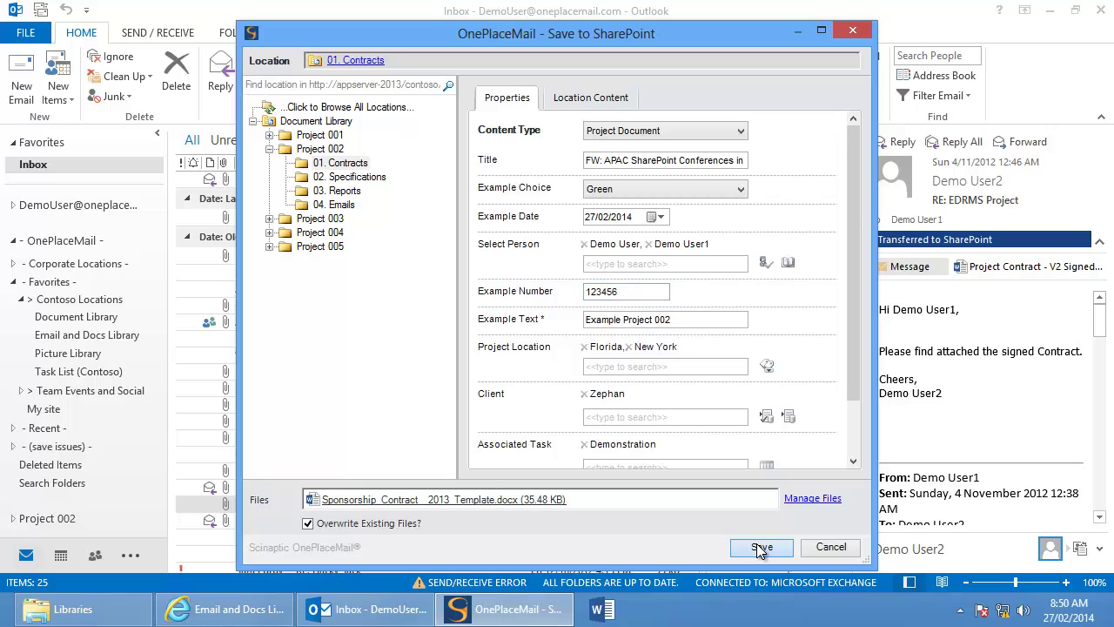
click(761, 548)
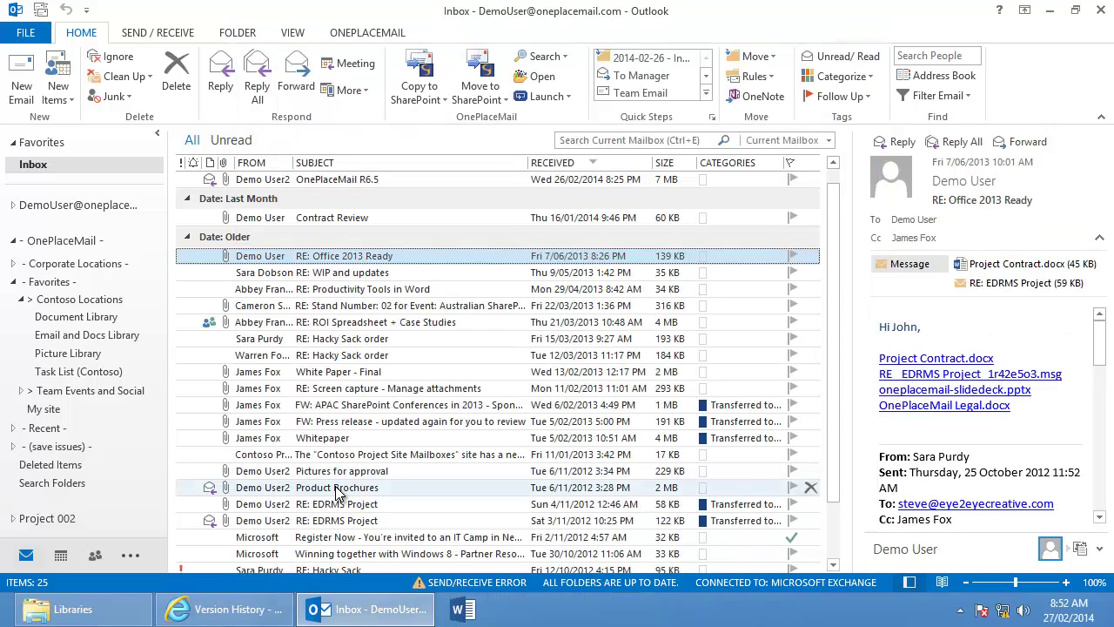
Step: Copy the Product Brochures email's PDF attachments to SharePoint
click(340, 490)
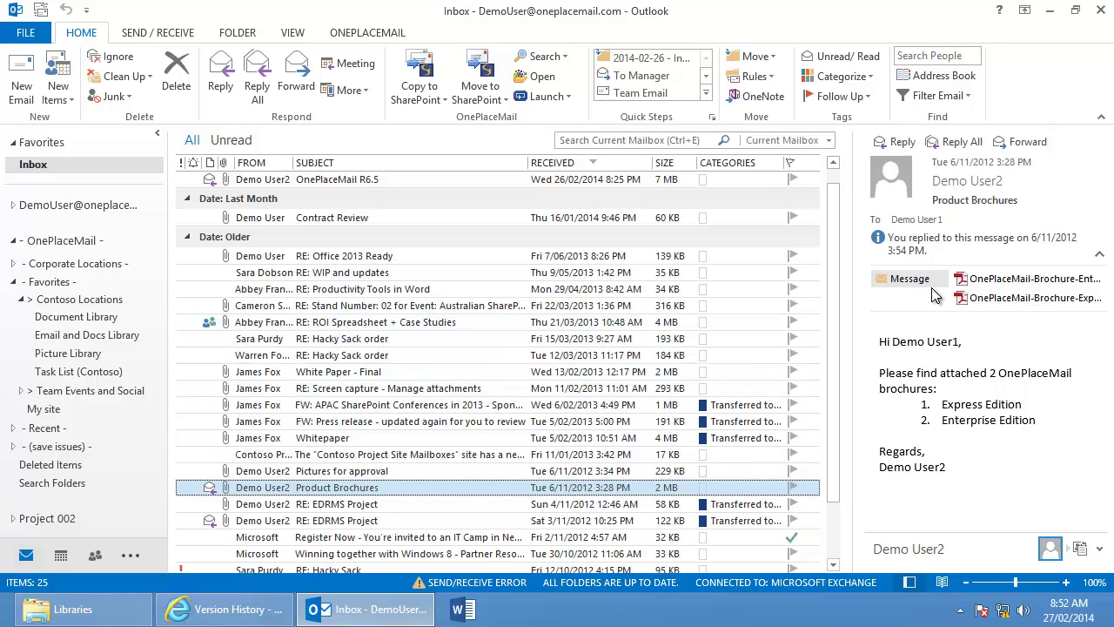
click(994, 280)
right_click(992, 237)
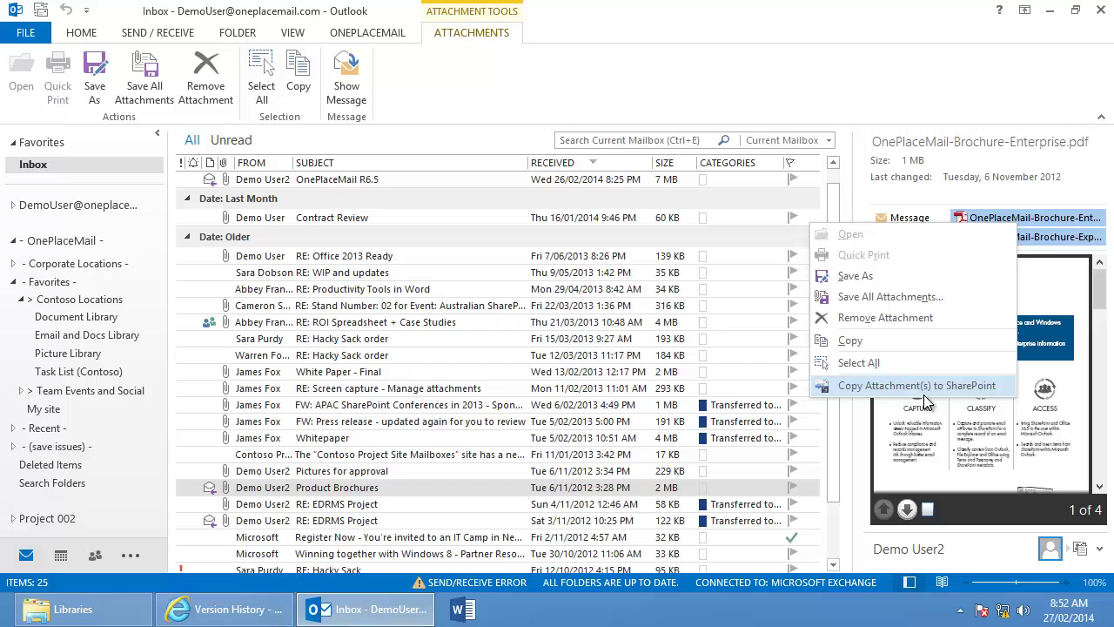
click(923, 387)
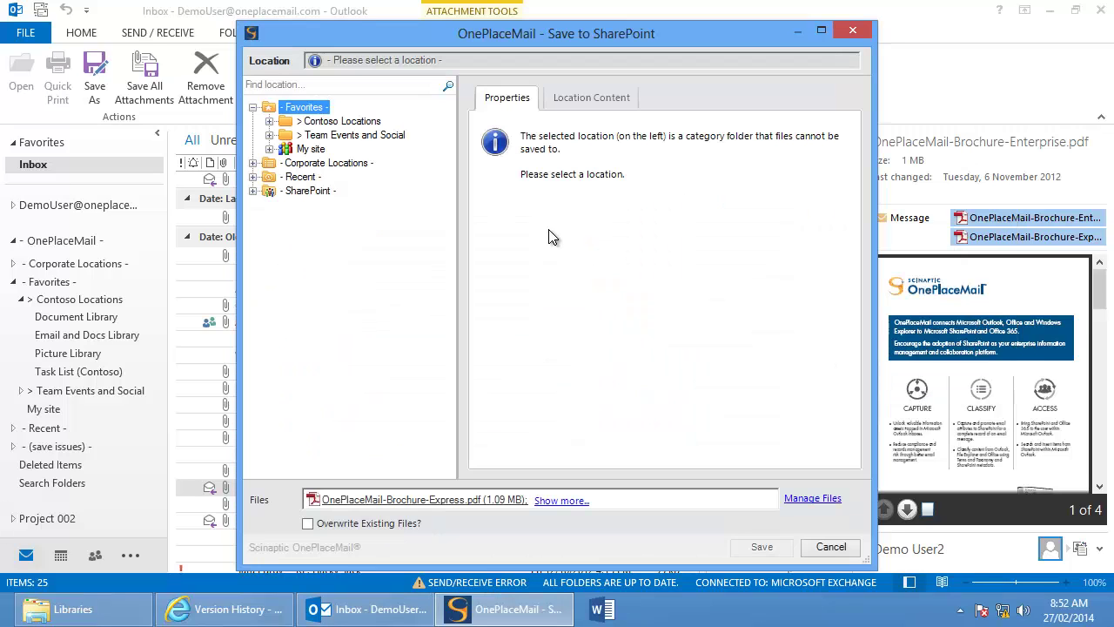
Step: Browse the SharePoint location tree, then search the save locations for 'contoso'
click(269, 122)
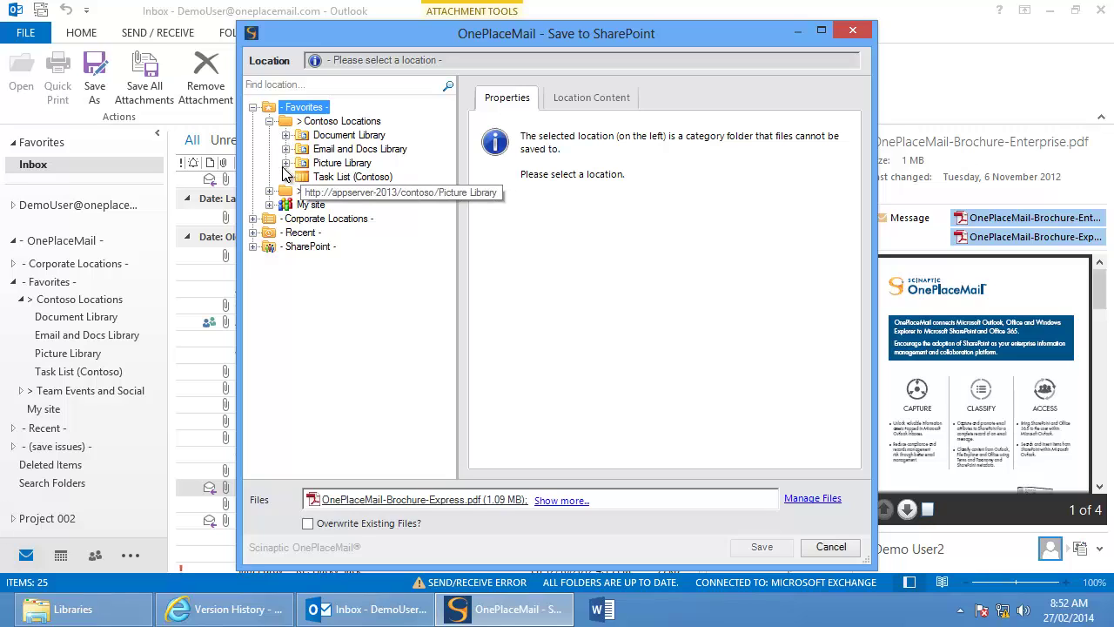
click(252, 246)
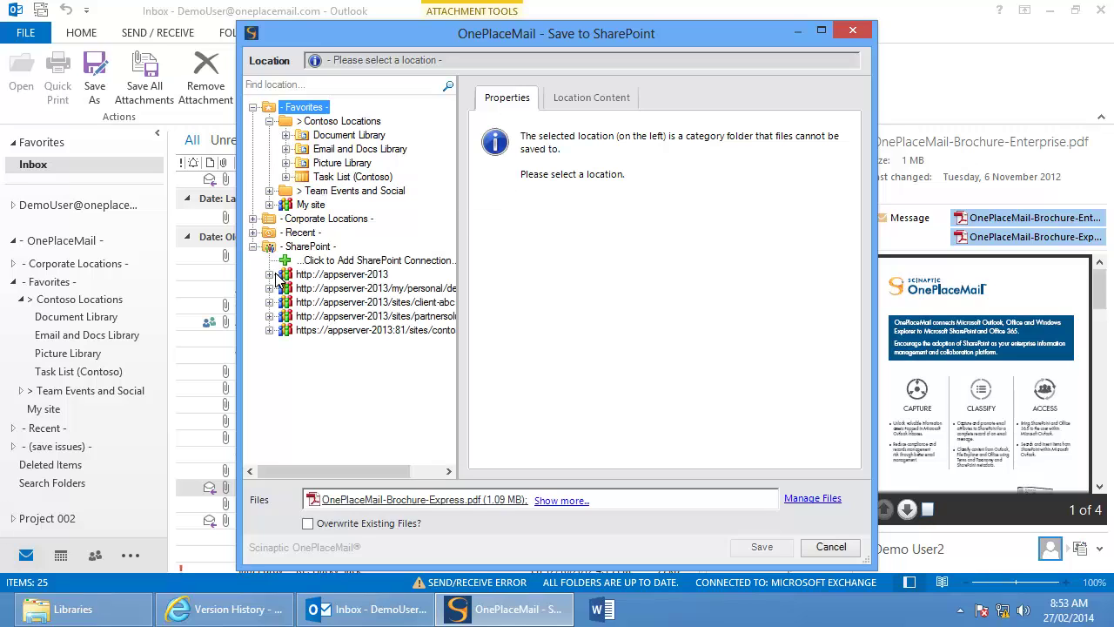
click(272, 274)
scroll(296, 340, down, 2)
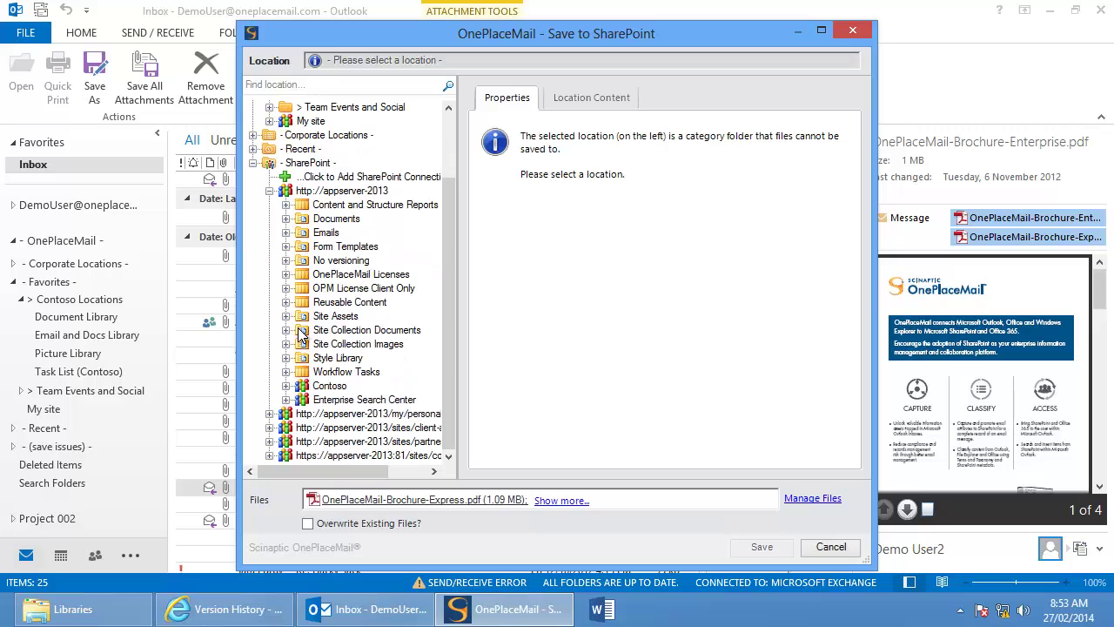
click(286, 386)
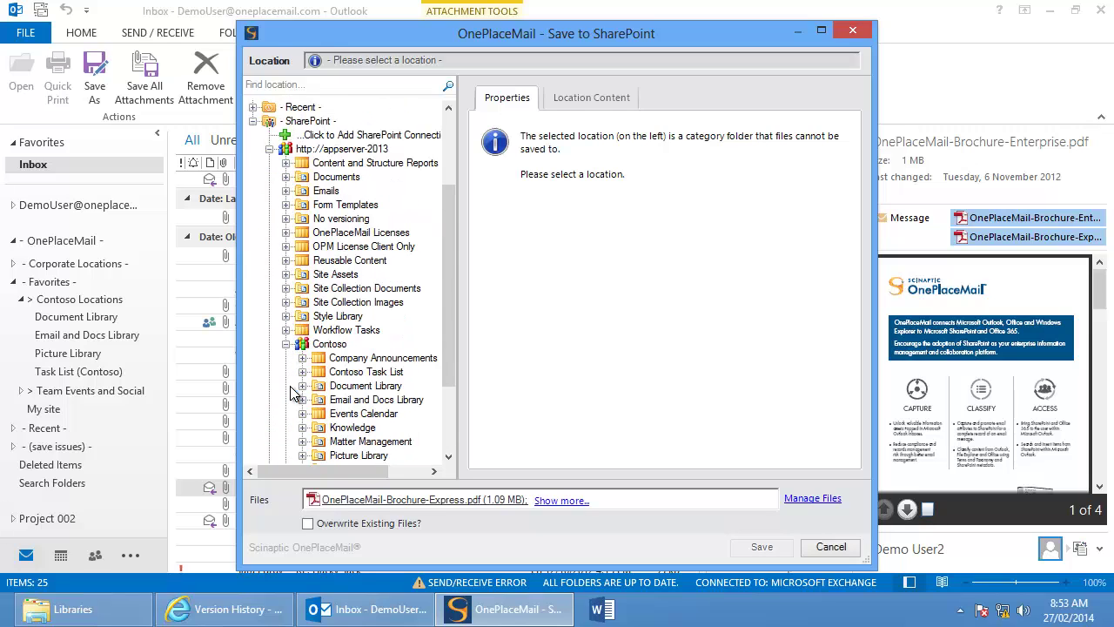
scroll(292, 392, up, 3)
scroll(278, 348, up, 4)
click(253, 219)
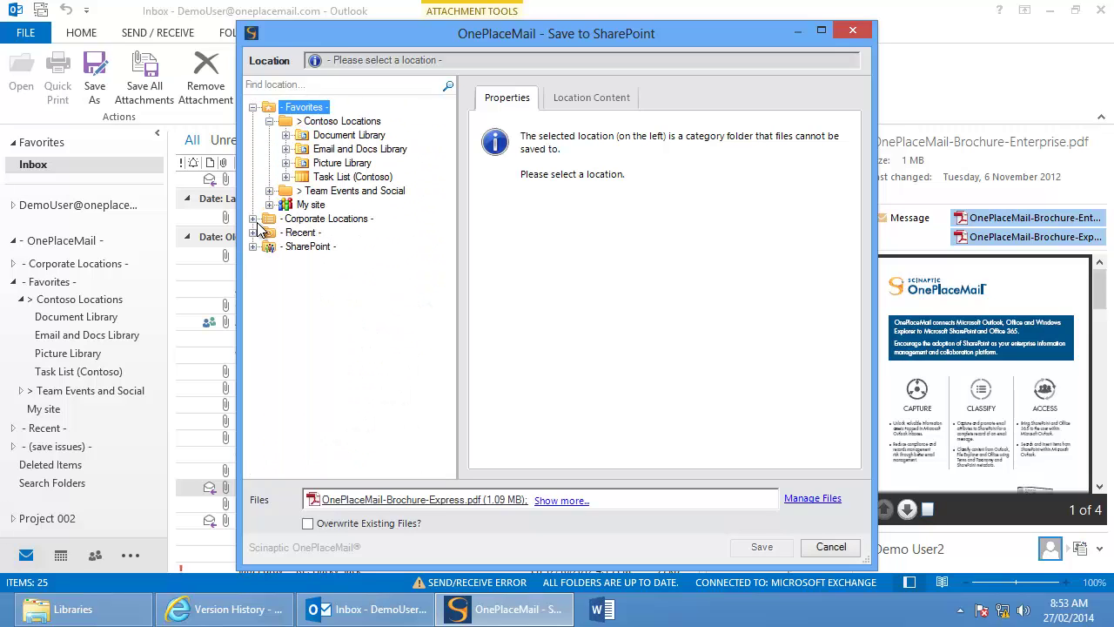
click(301, 83)
text(contoso)
key(Return)
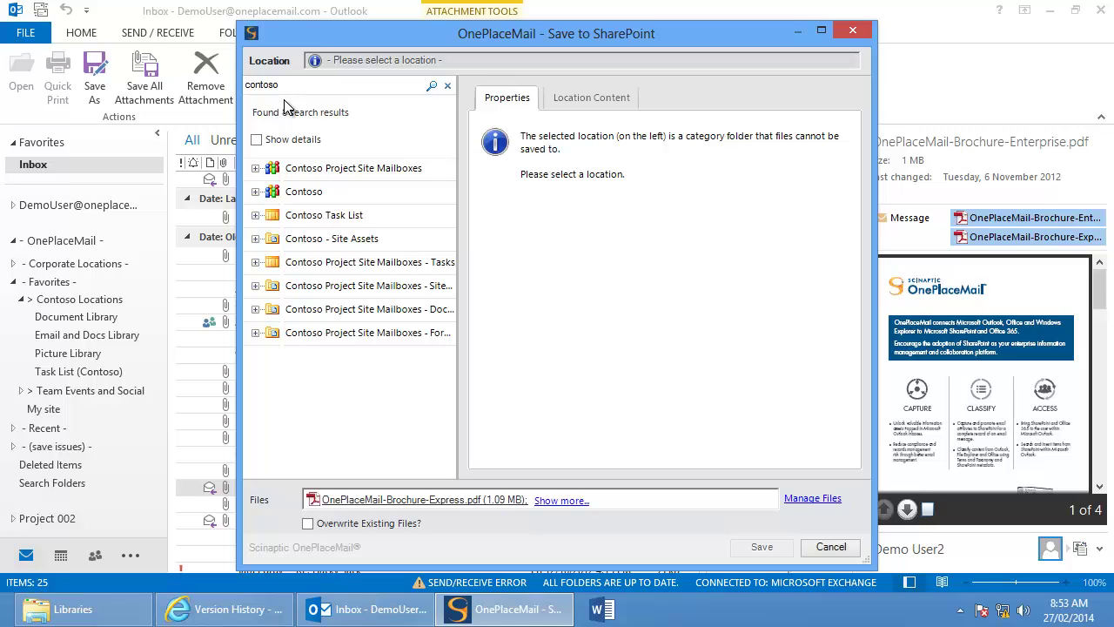
Step: Save the brochures to Contoso Task List, start 27/02/2014, due 20/02/2014, assigned to the first demo user
click(256, 191)
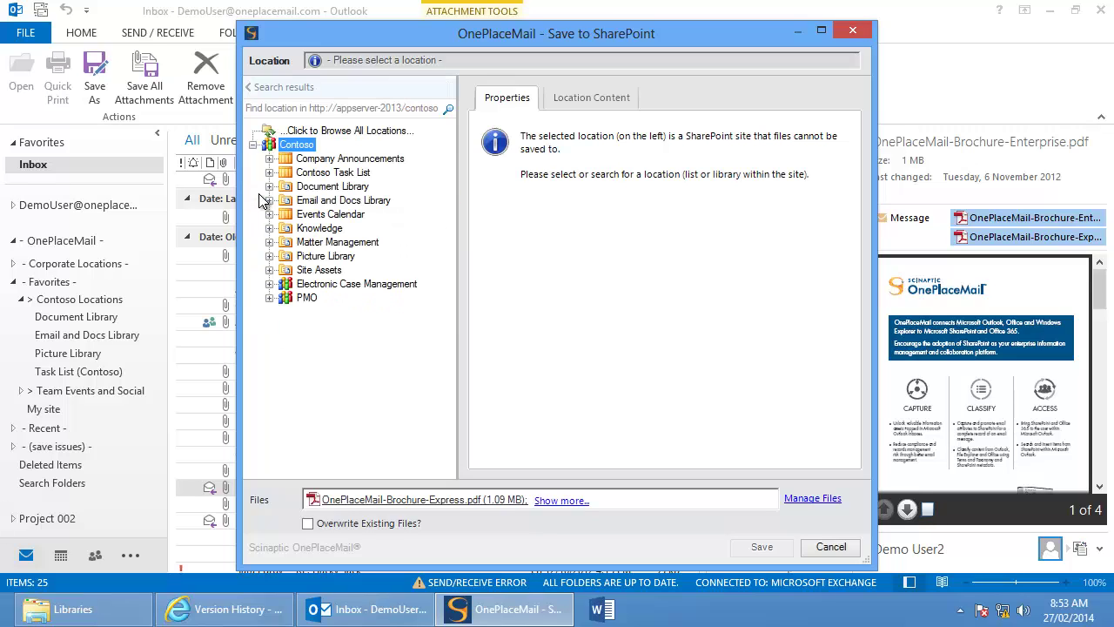
click(324, 173)
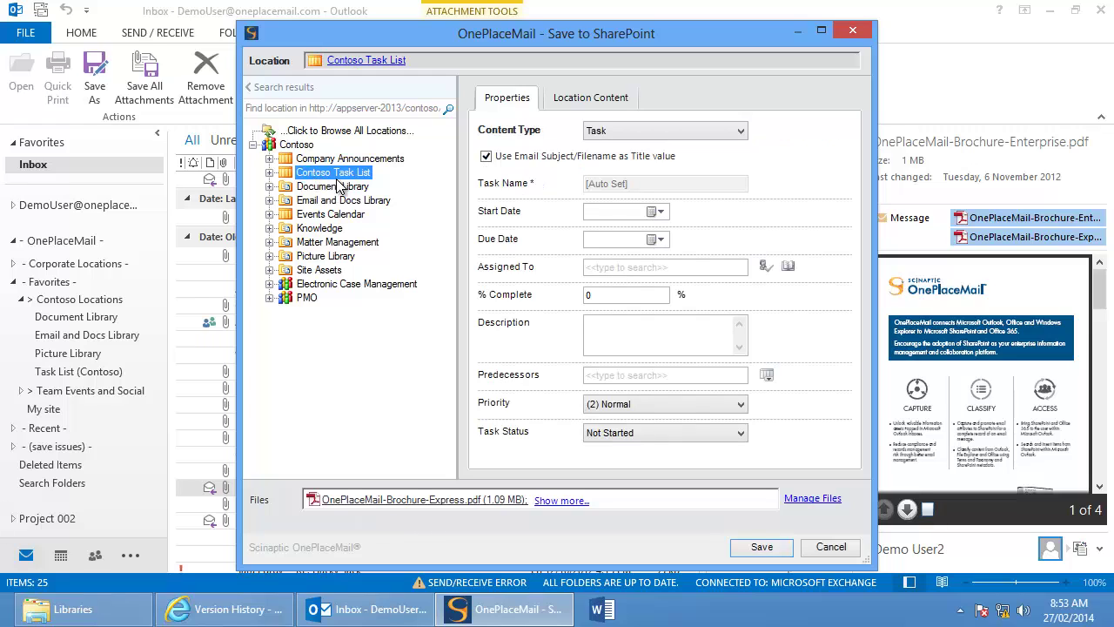
click(655, 211)
click(671, 296)
click(654, 240)
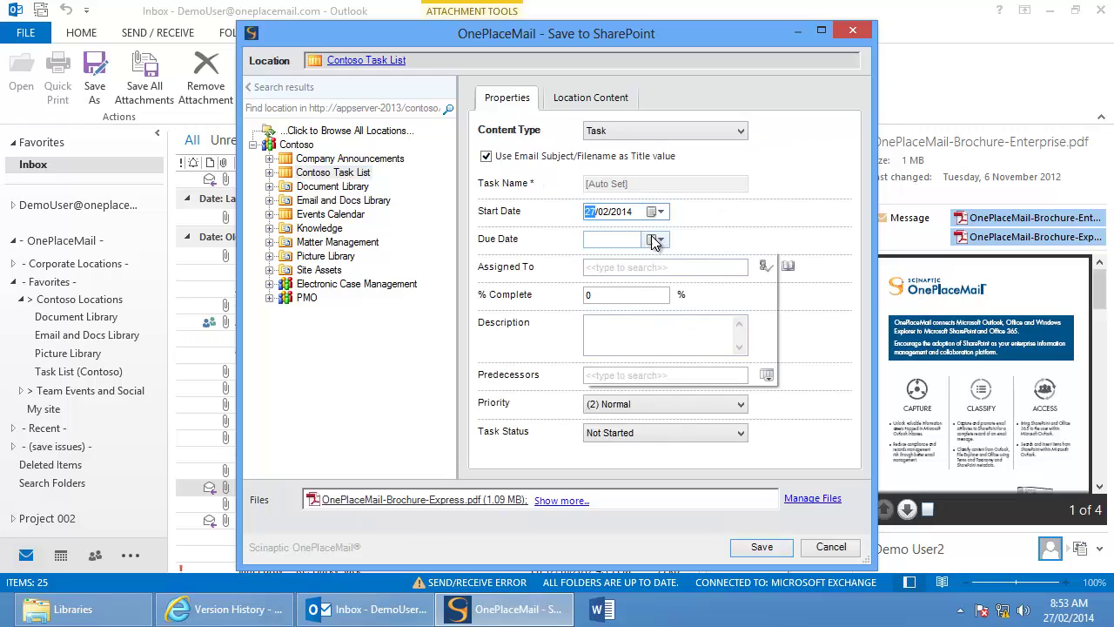
click(650, 267)
text(demo)
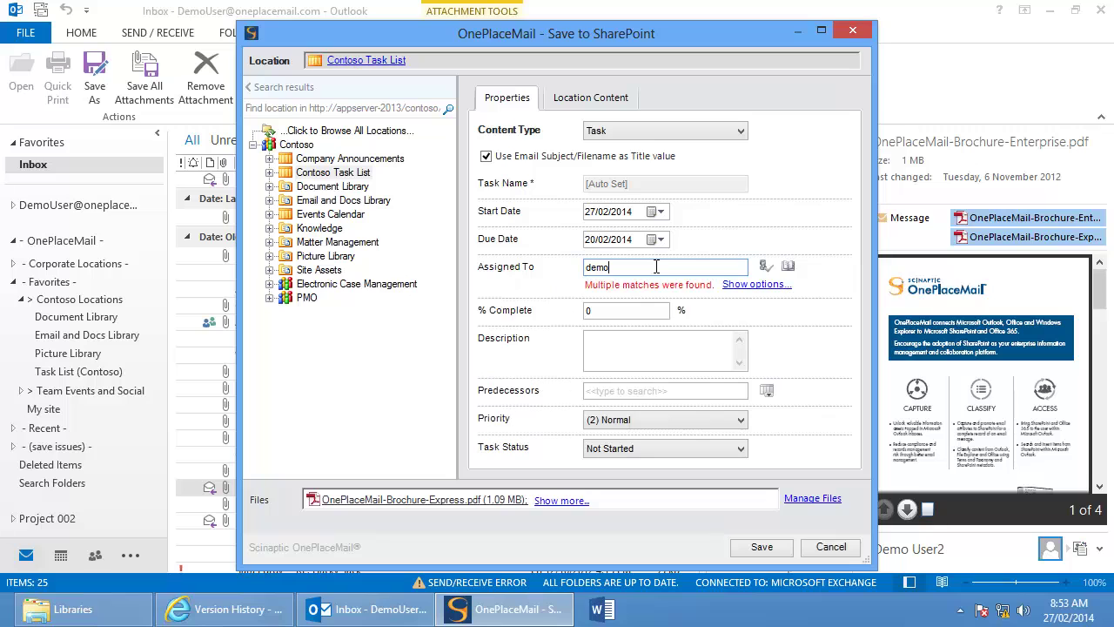
click(744, 284)
double_click(371, 225)
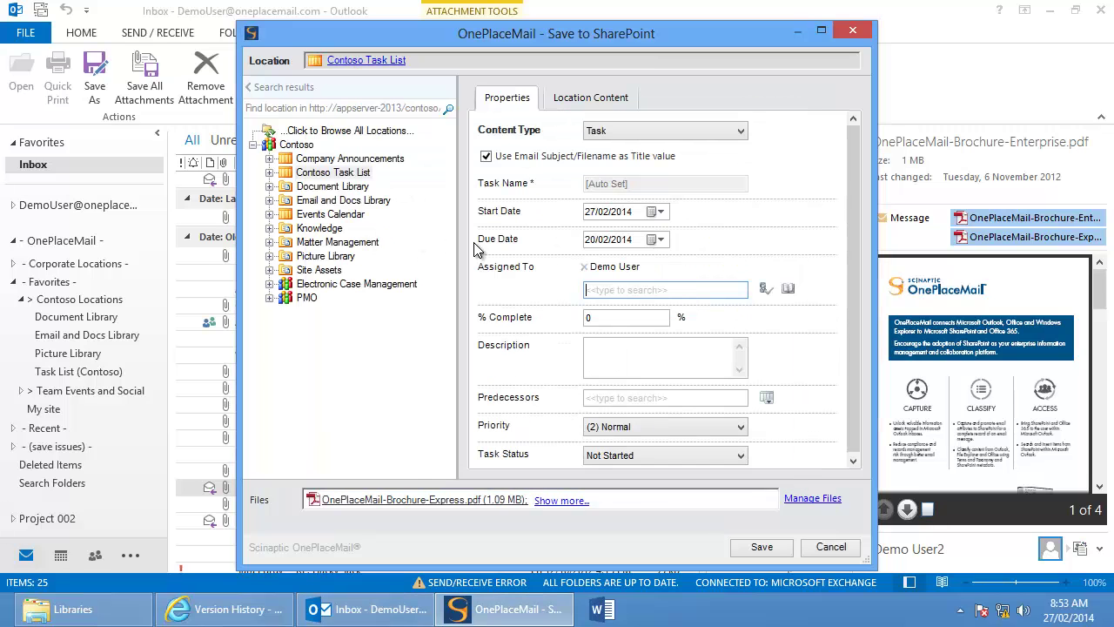
click(759, 548)
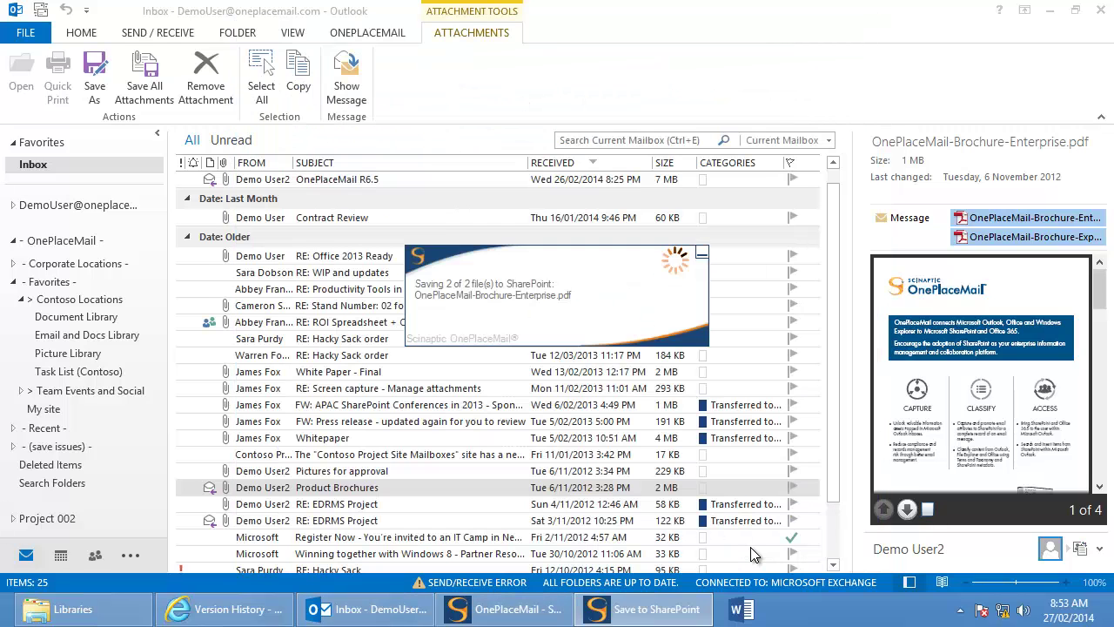
Step: Open Contoso Task List from Recent and view the Product Brochures task in the browser
click(14, 427)
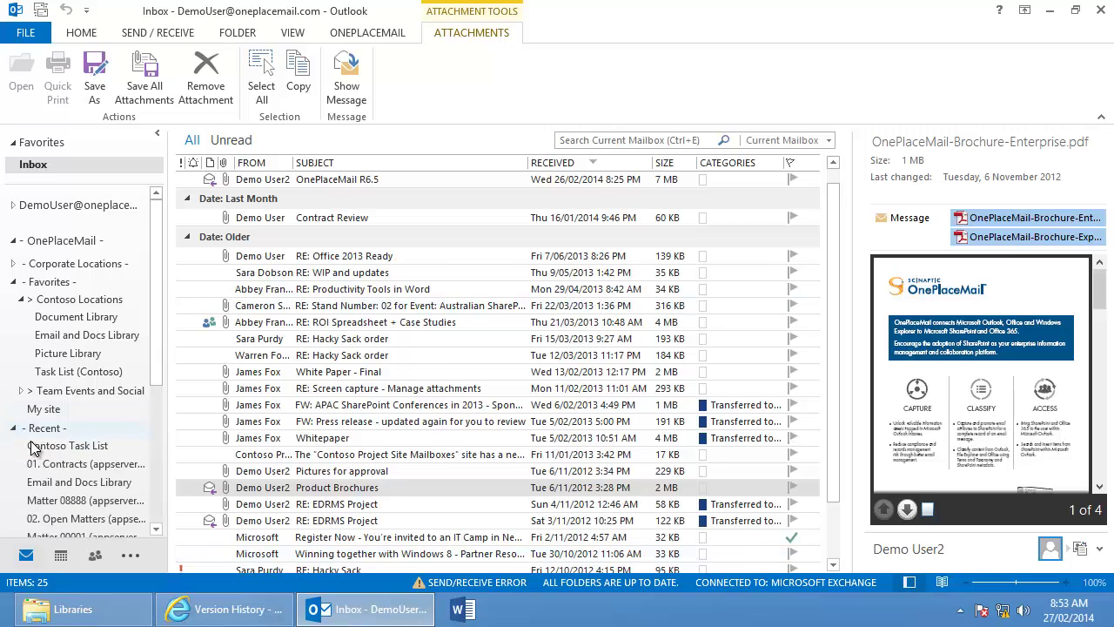
click(67, 445)
double_click(242, 307)
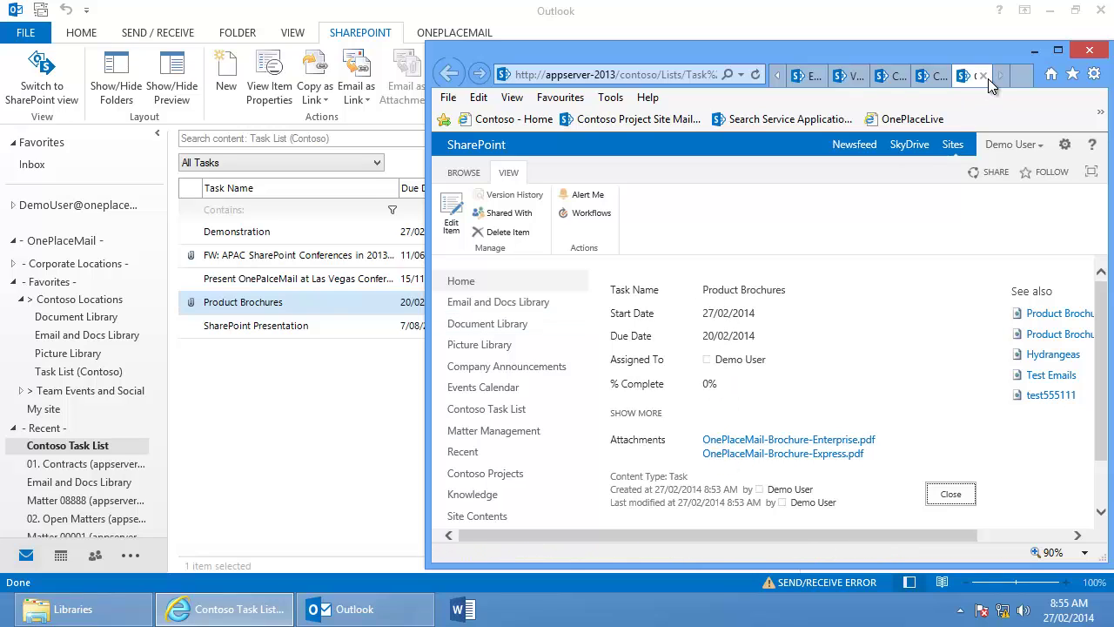
click(289, 296)
Step: Create a Send RFP task starting and due 27/02/2014, assigned to the third demo user
click(226, 74)
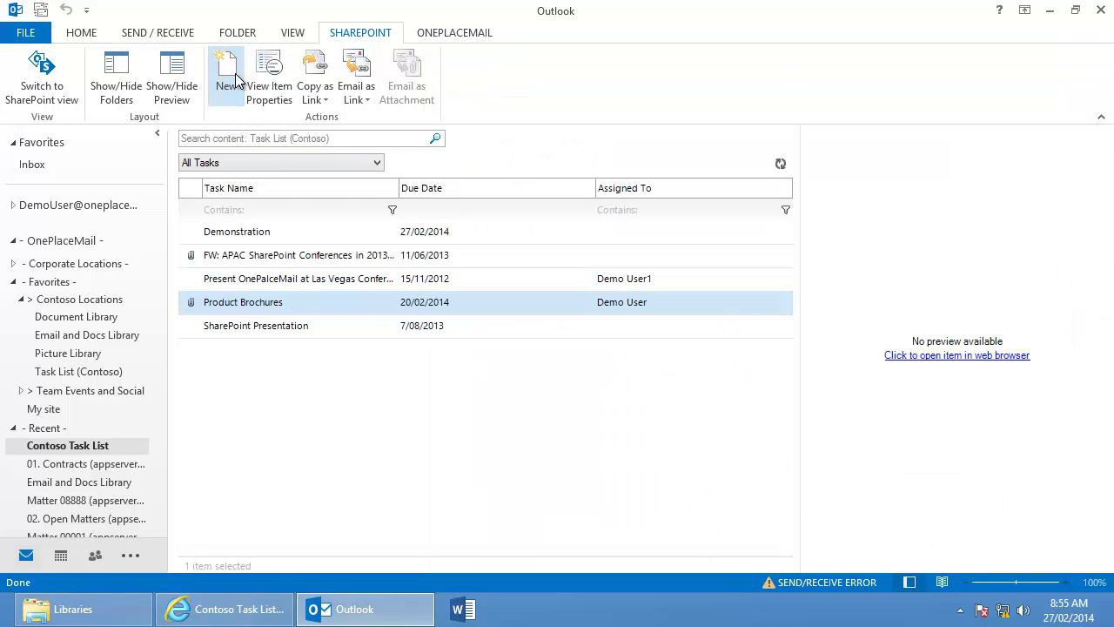
text(Send RFP)
click(543, 241)
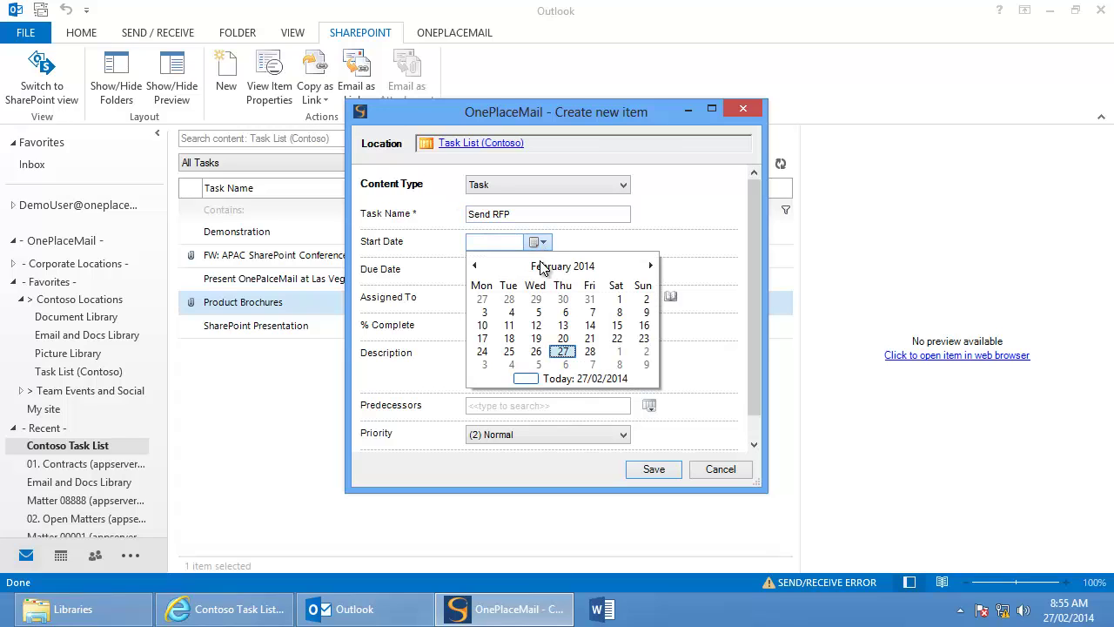
click(564, 350)
click(511, 296)
text(de)
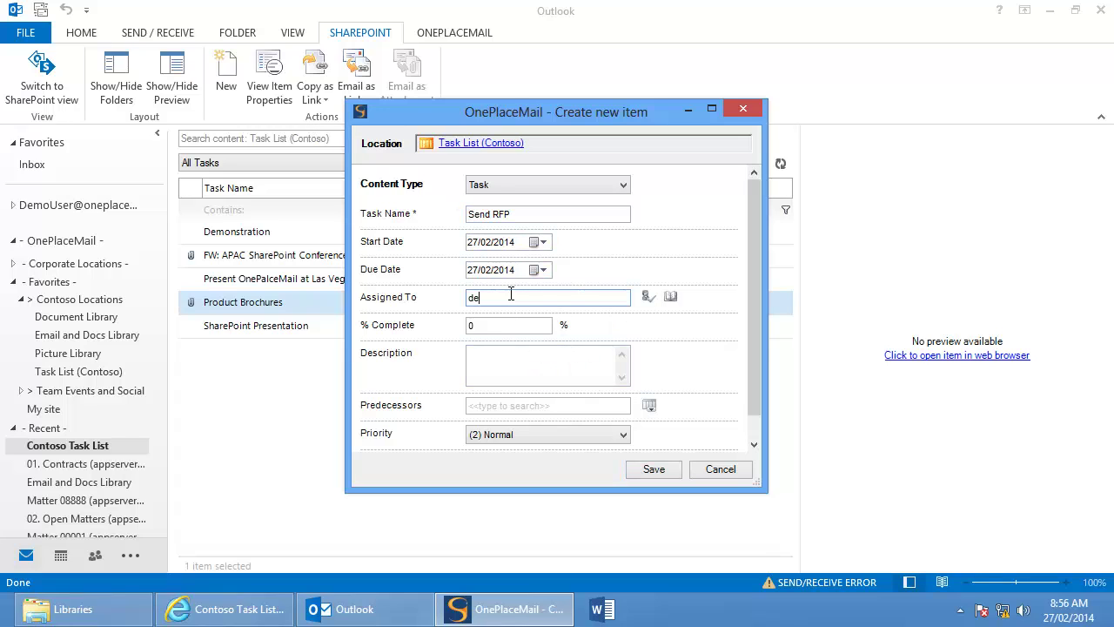
text(mo)
click(658, 321)
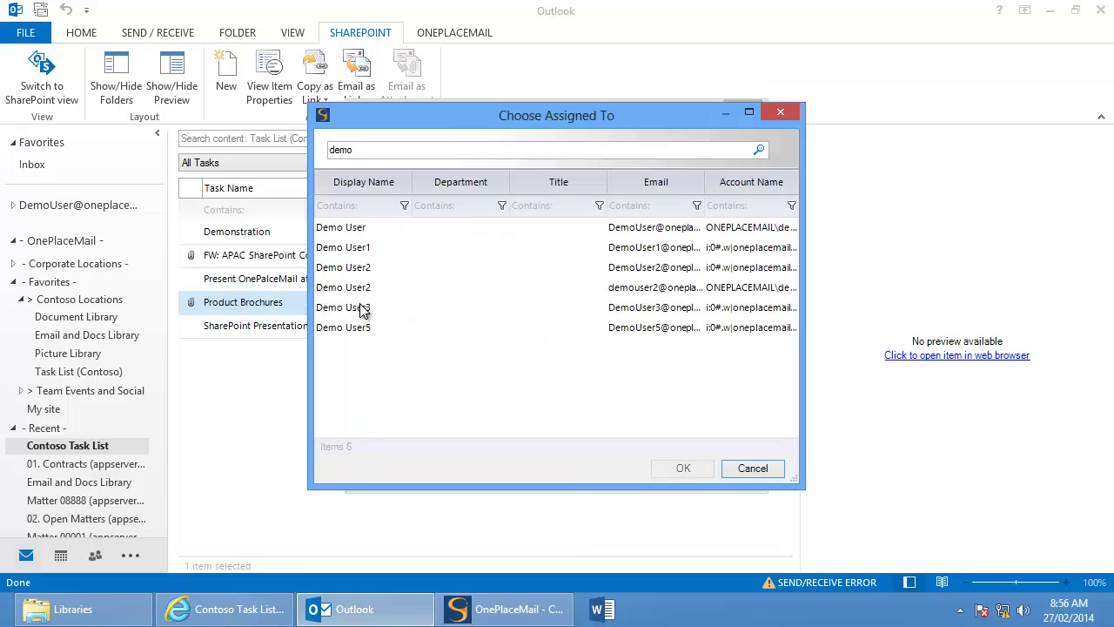
double_click(363, 312)
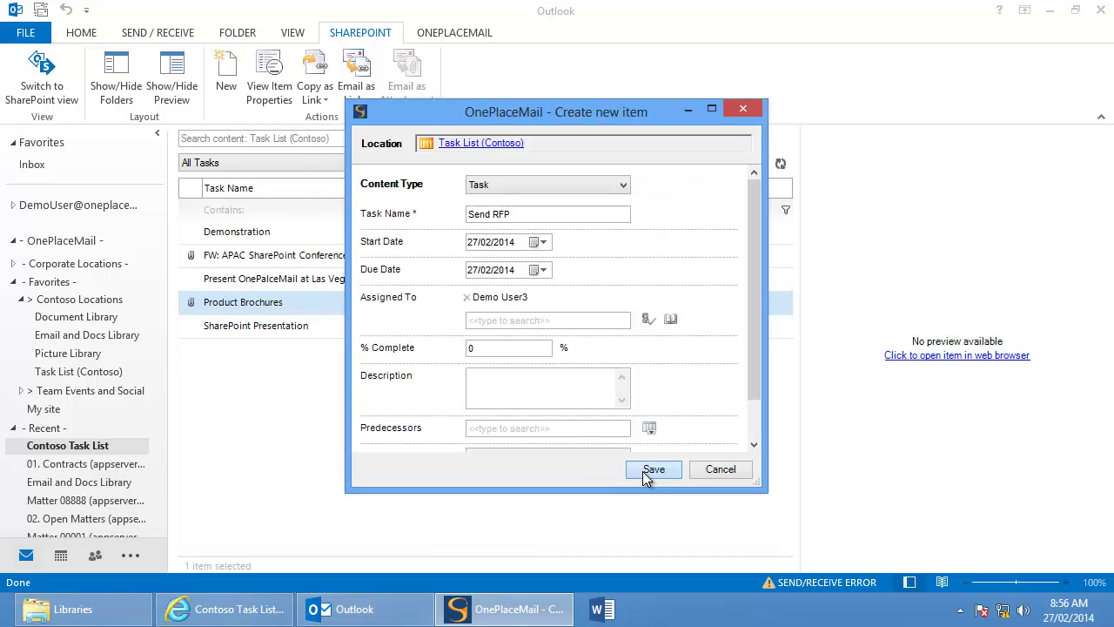
click(644, 473)
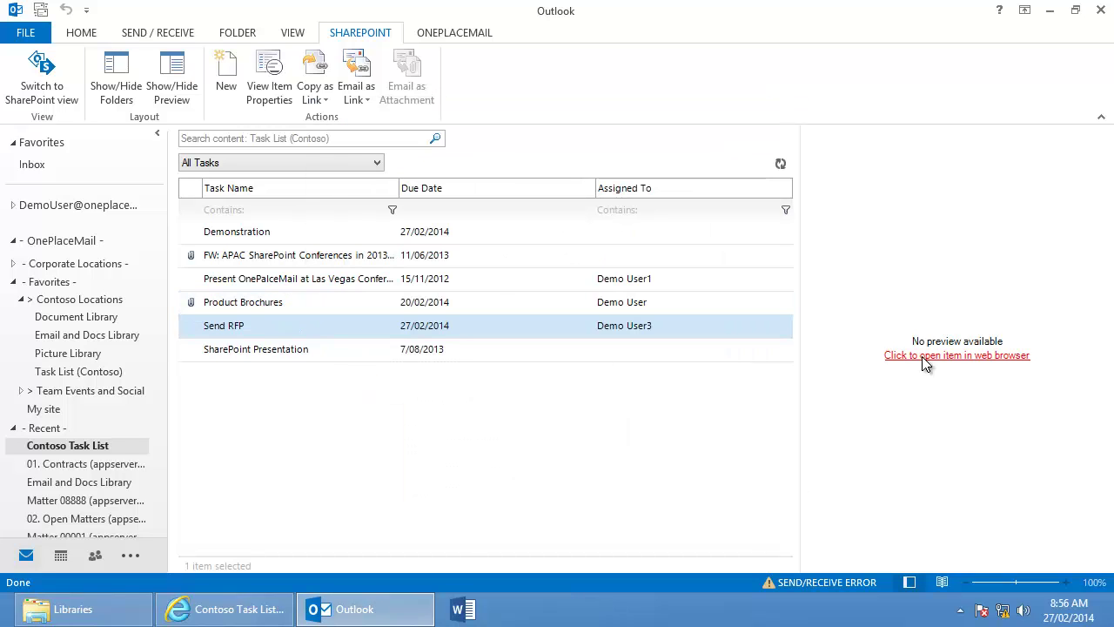
Step: Check the Send RFP task in the browser, then return to the Inbox
click(925, 363)
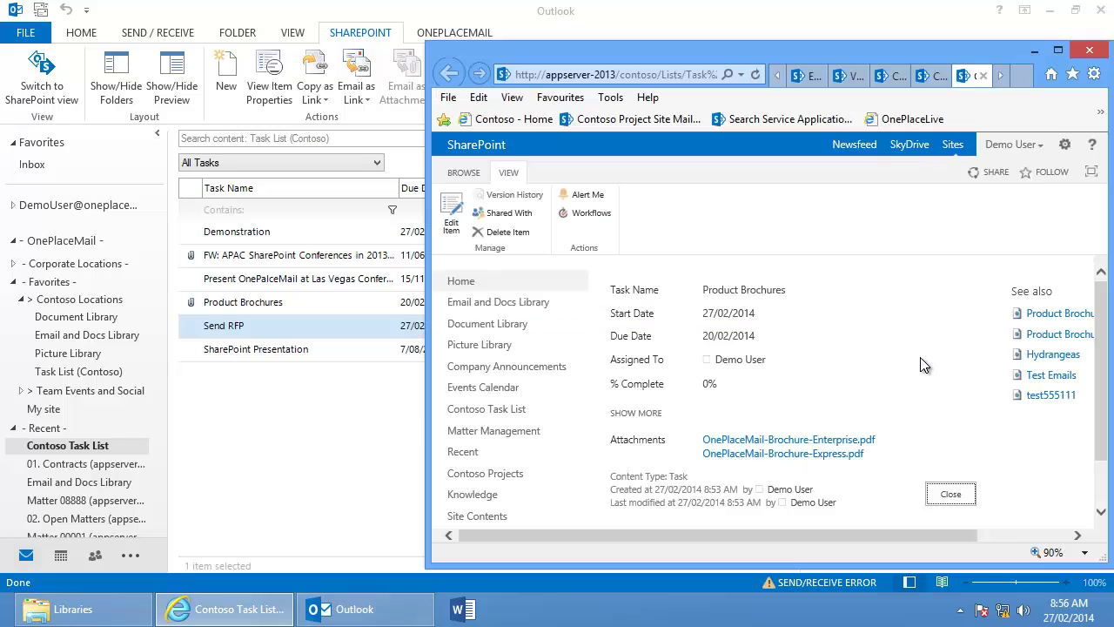
click(1030, 43)
click(31, 164)
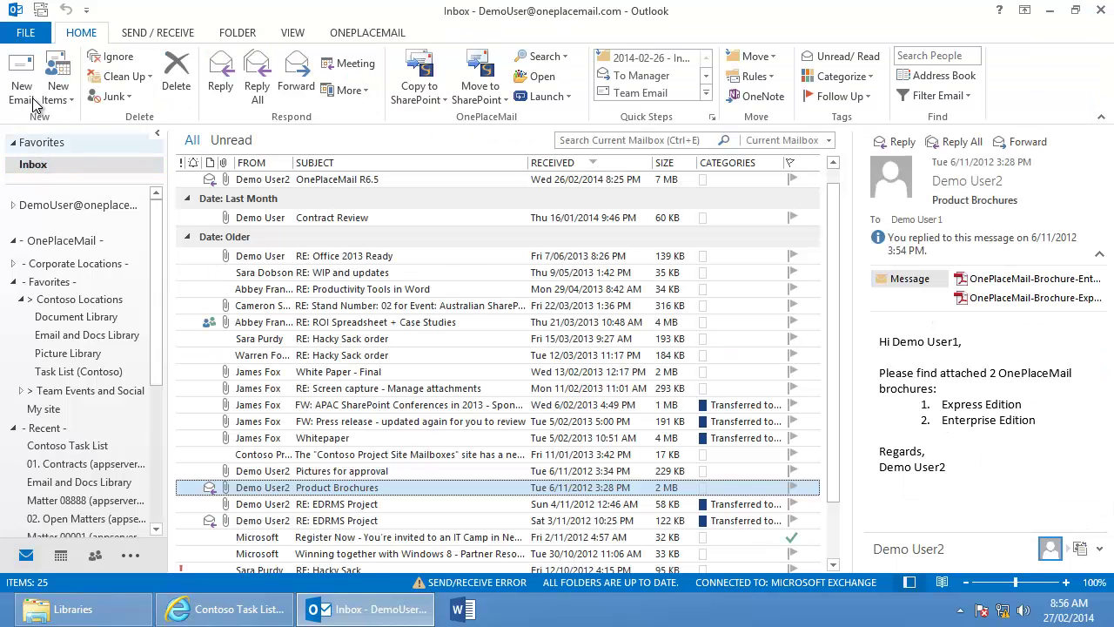
Step: Start a new email to the demo recipient with subject 'Example Email' and a greeting line
click(31, 86)
text(dem)
click(347, 302)
text(Exp)
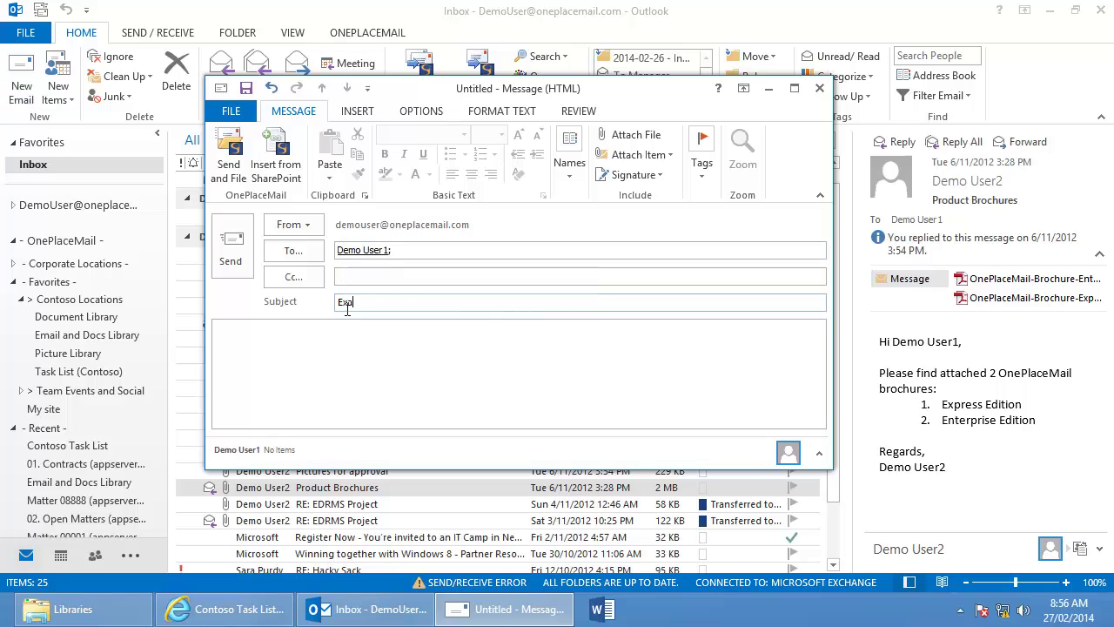
key(Tab)
text(Hi Demo User1,)
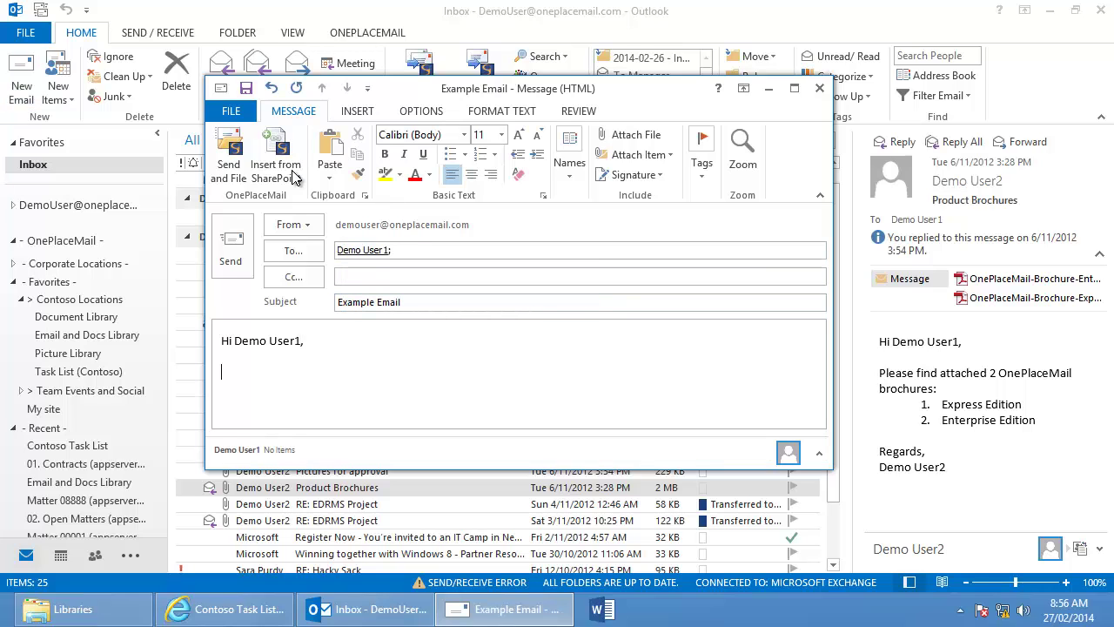
Step: Insert links to the Sponsorship PDF and FW: Press release from Project 002's 01. Contracts
click(293, 171)
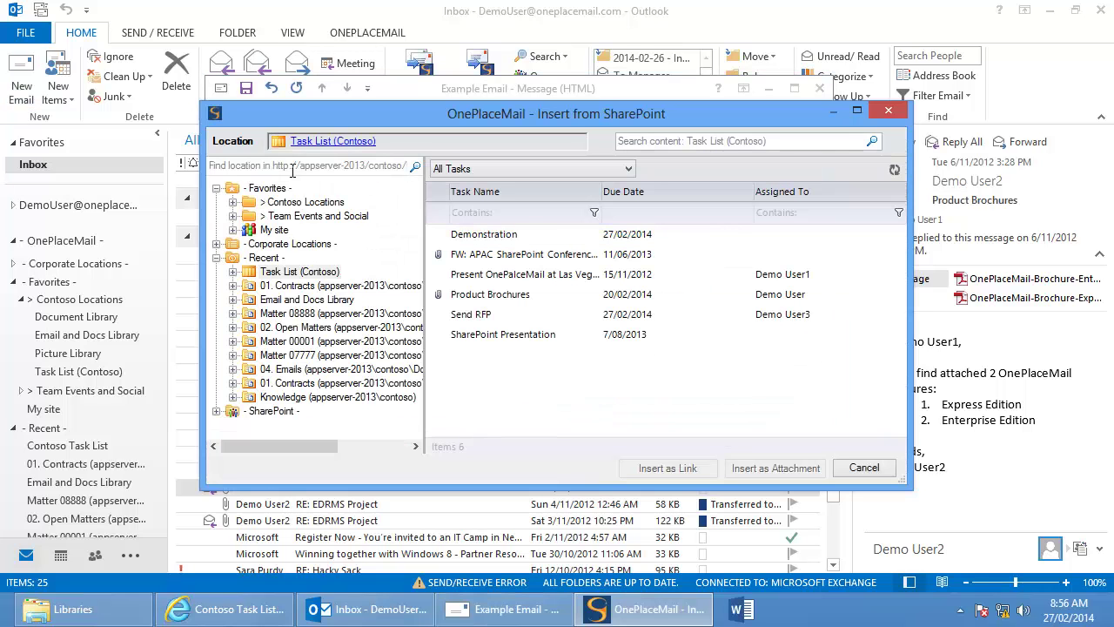
click(233, 202)
click(250, 216)
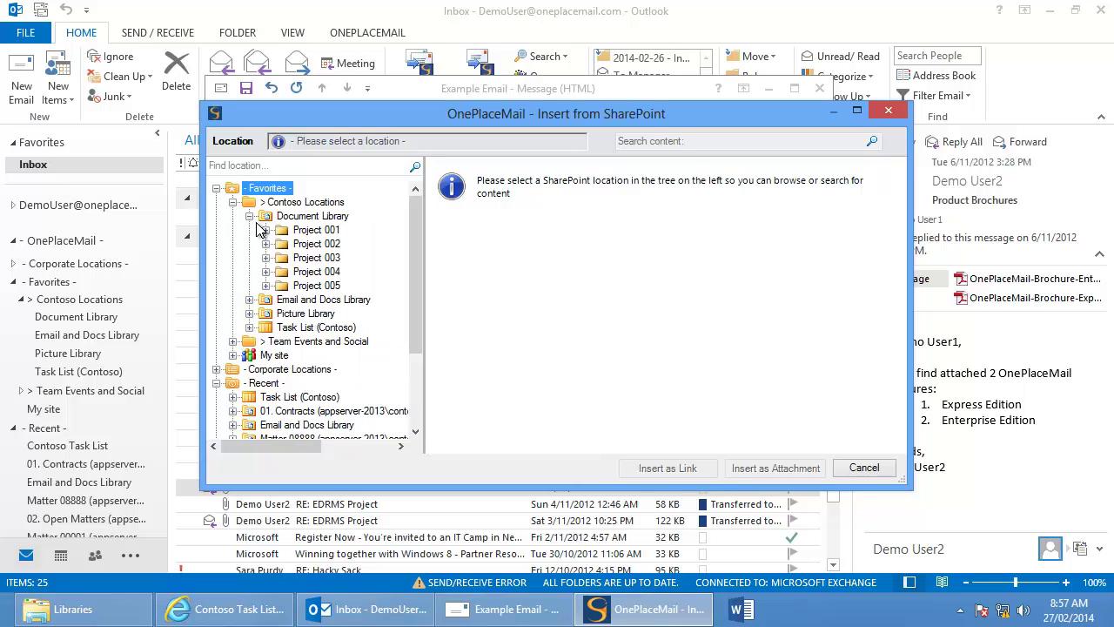
click(266, 244)
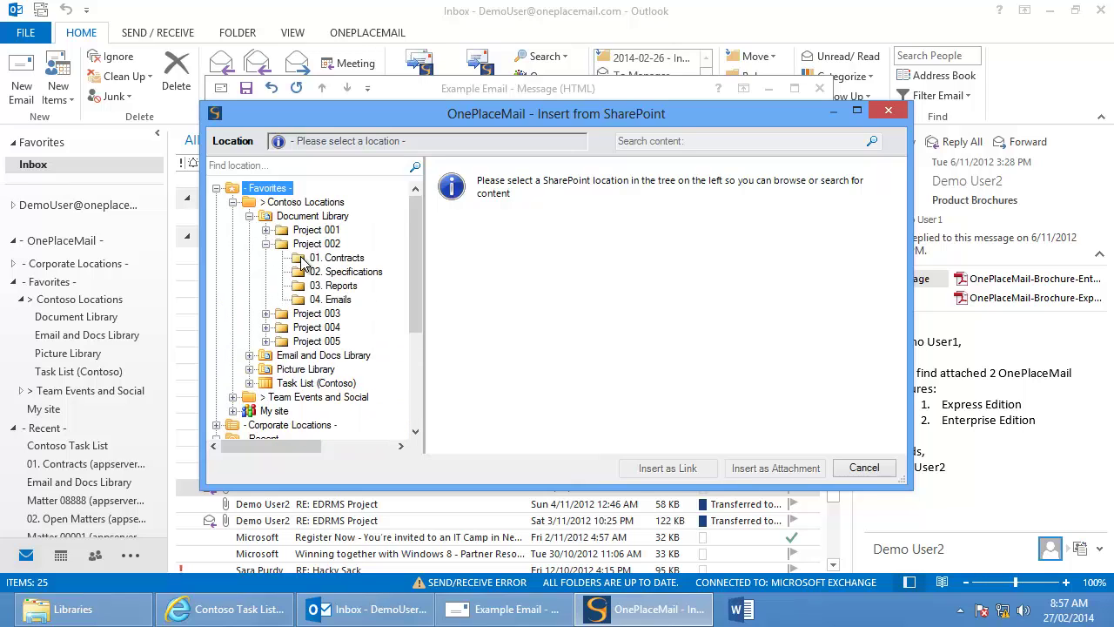
click(335, 258)
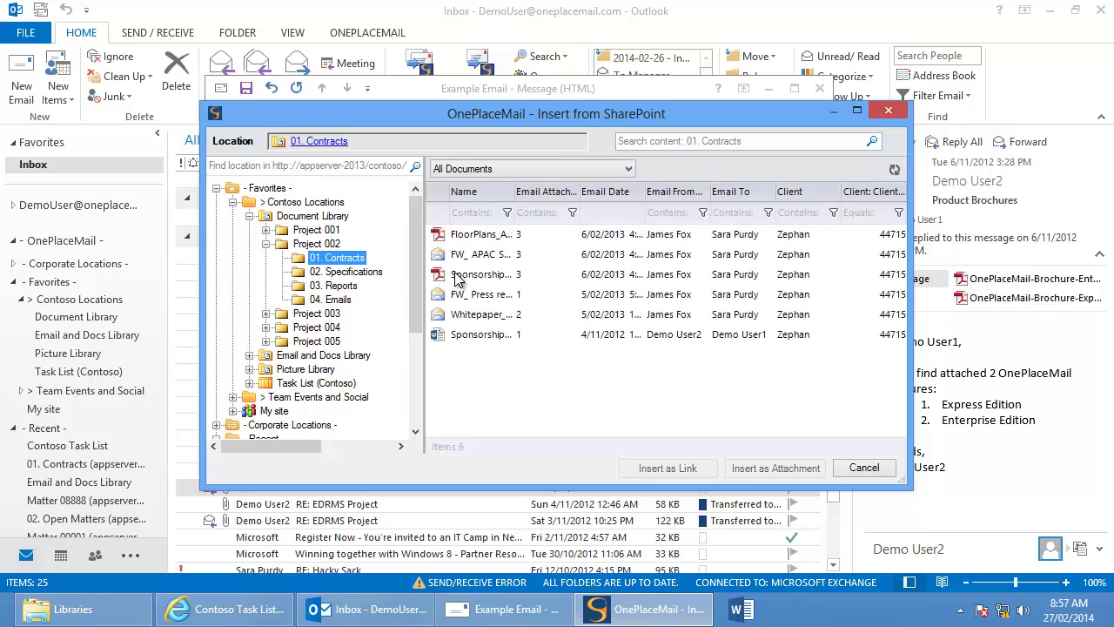
click(457, 275)
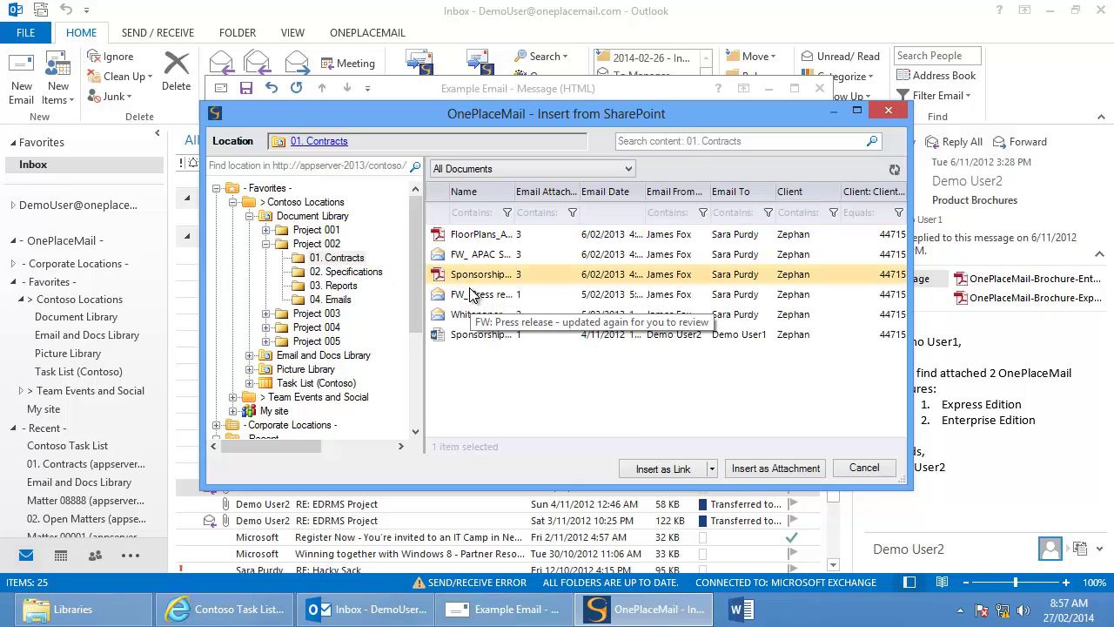
ctrl+click(471, 297)
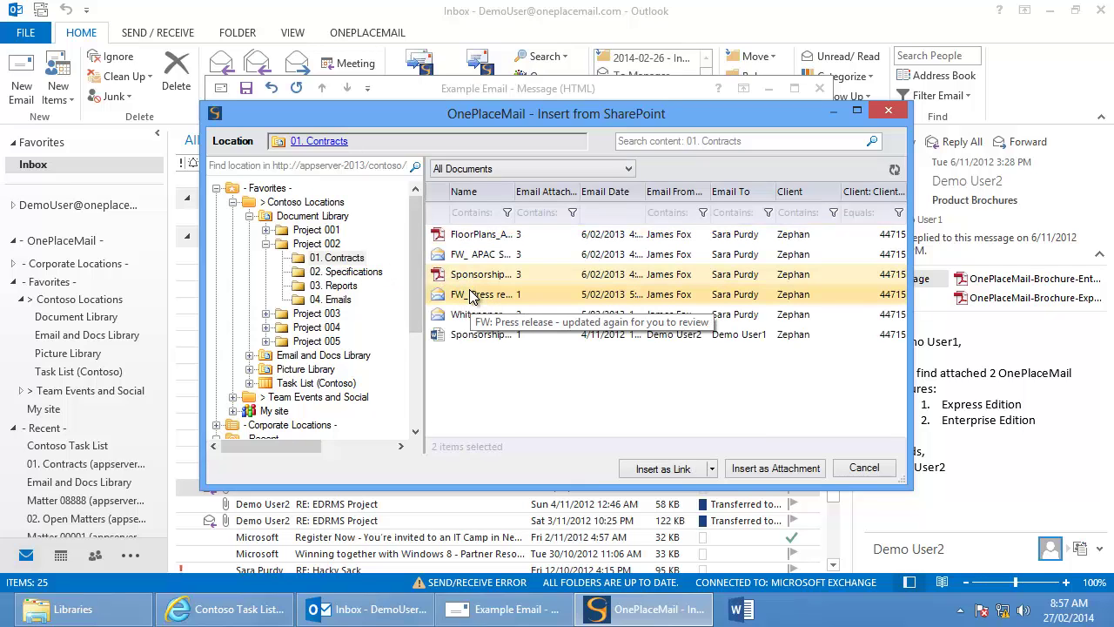
click(675, 469)
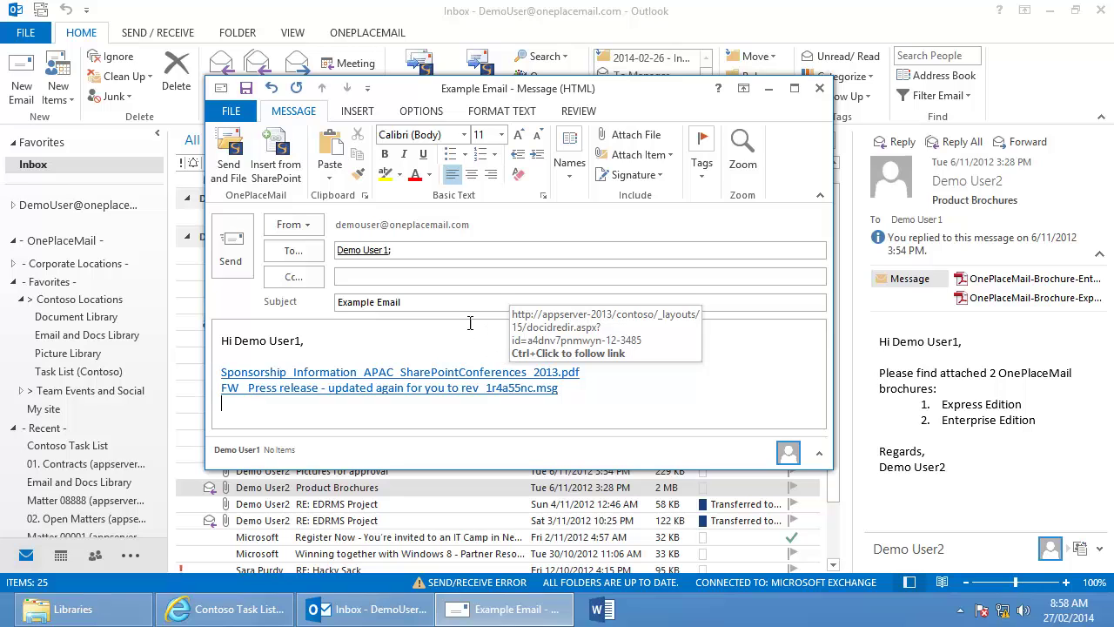
Step: Attach FloorPlans and the FW_ APAC email from SharePoint to the message
click(286, 172)
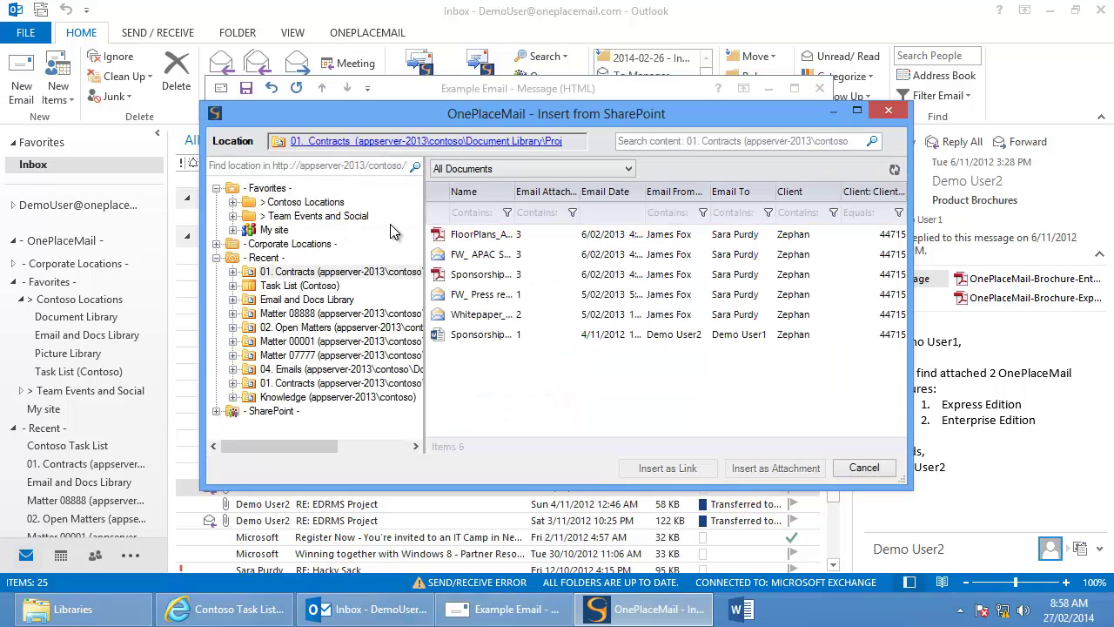
click(475, 236)
ctrl+click(477, 258)
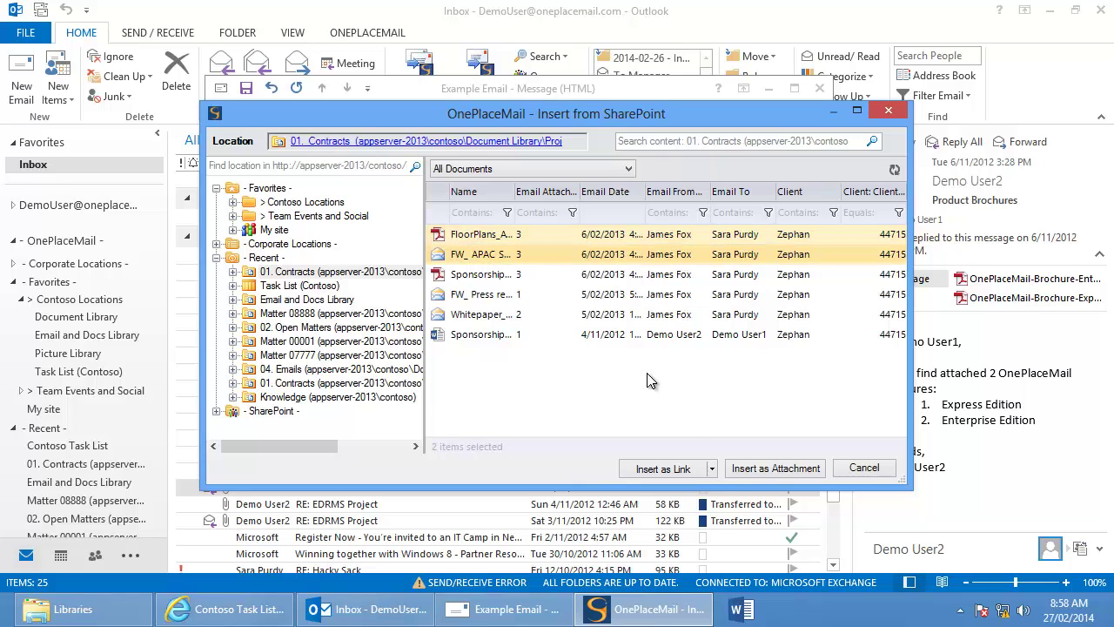
click(737, 471)
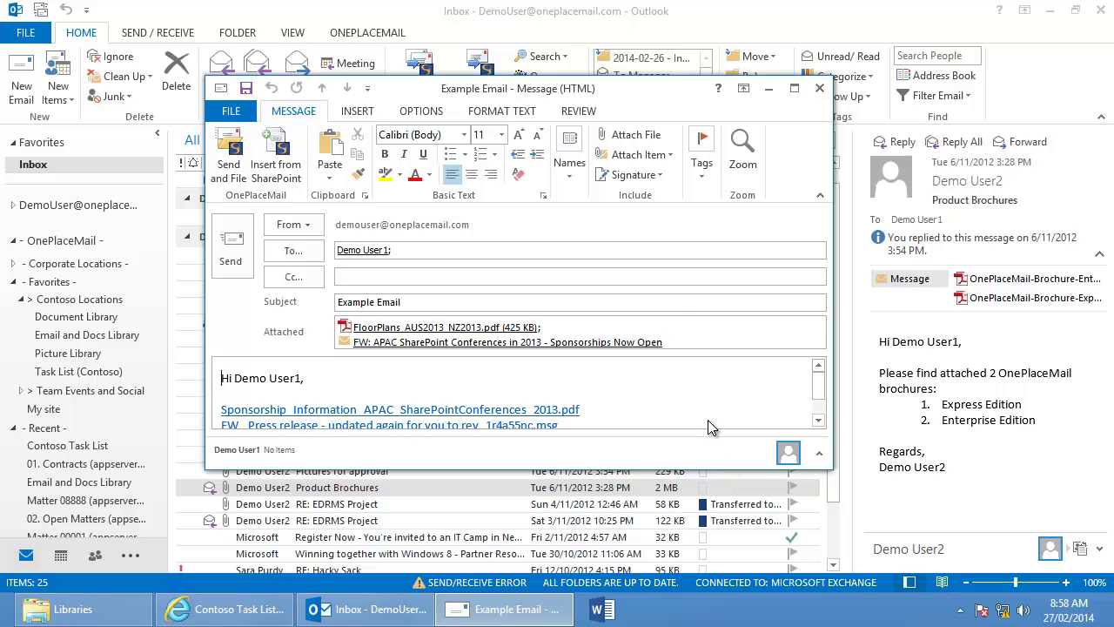
Step: Attach the local Enterprise Edition getting-started PDF and send Example Email
click(628, 135)
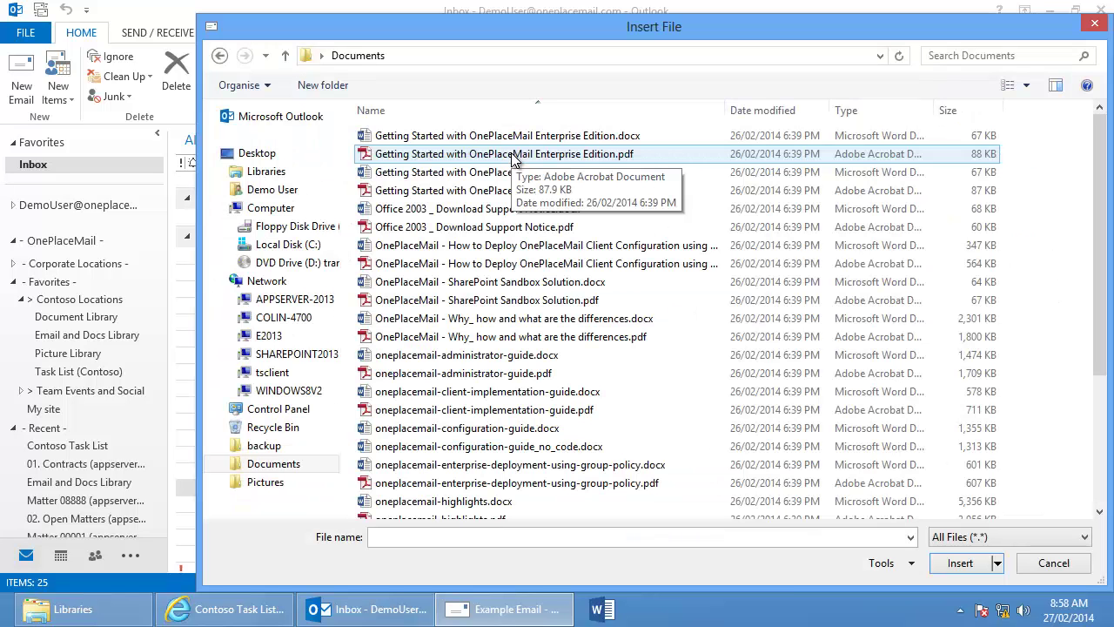
click(513, 155)
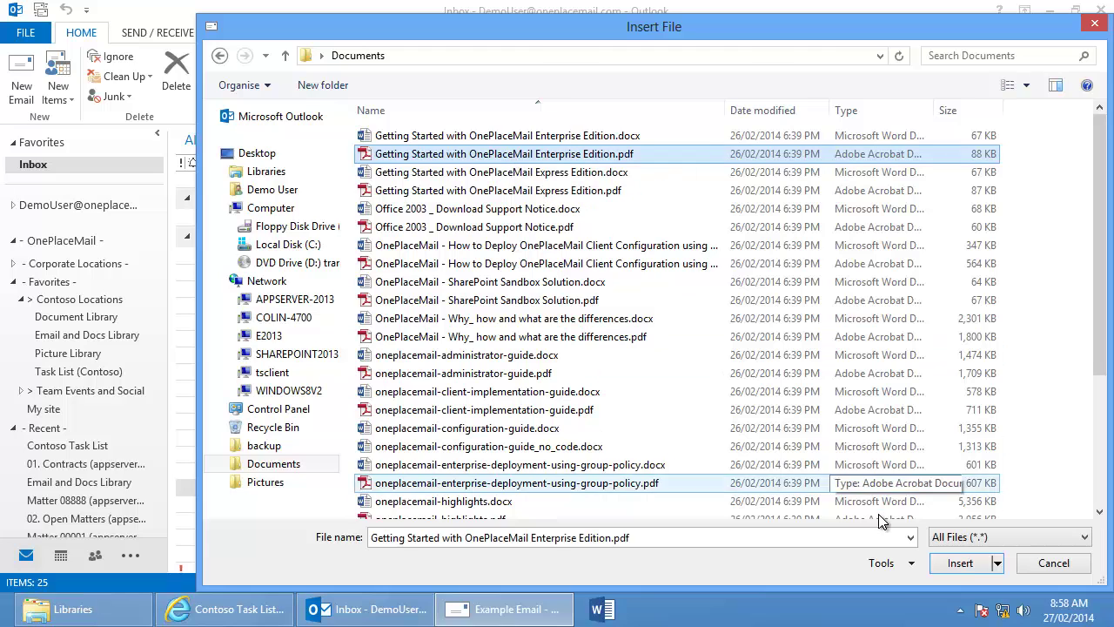
click(959, 563)
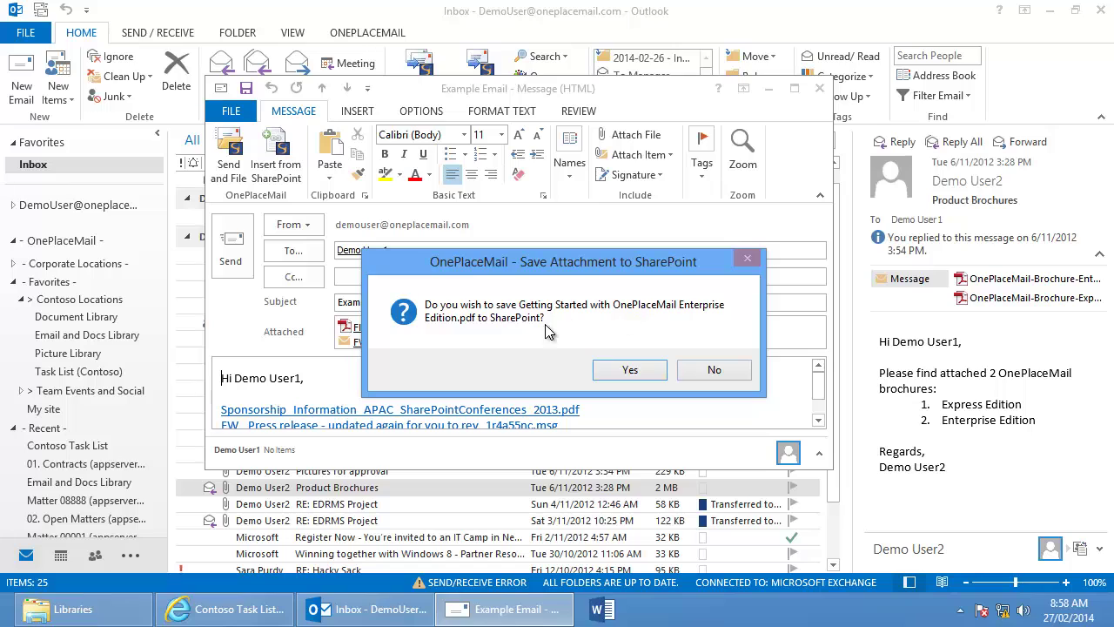
click(697, 371)
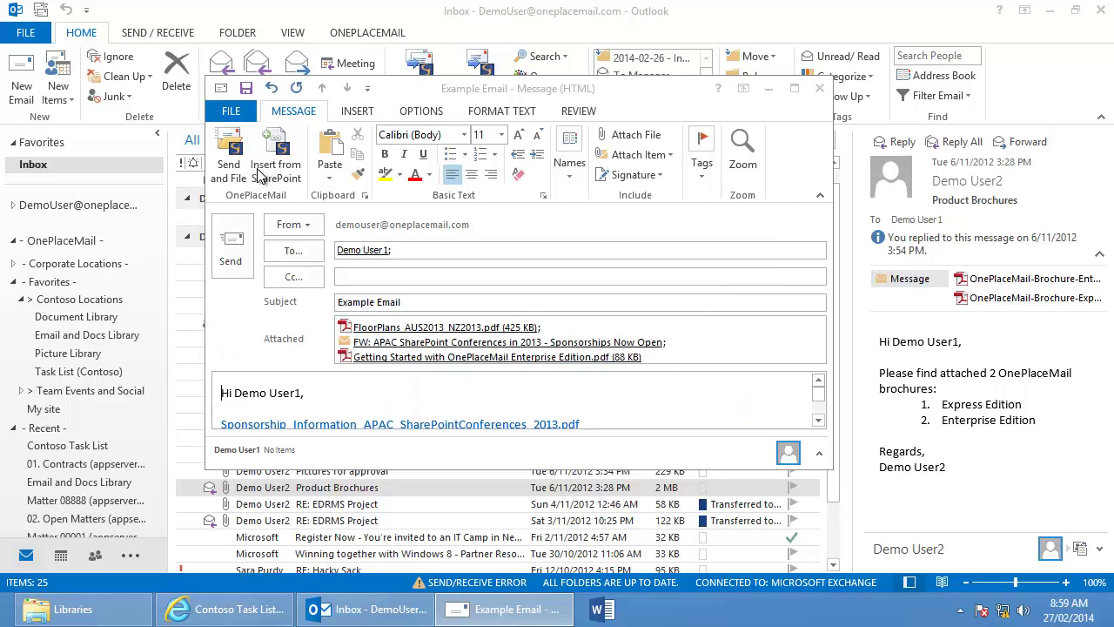
click(231, 231)
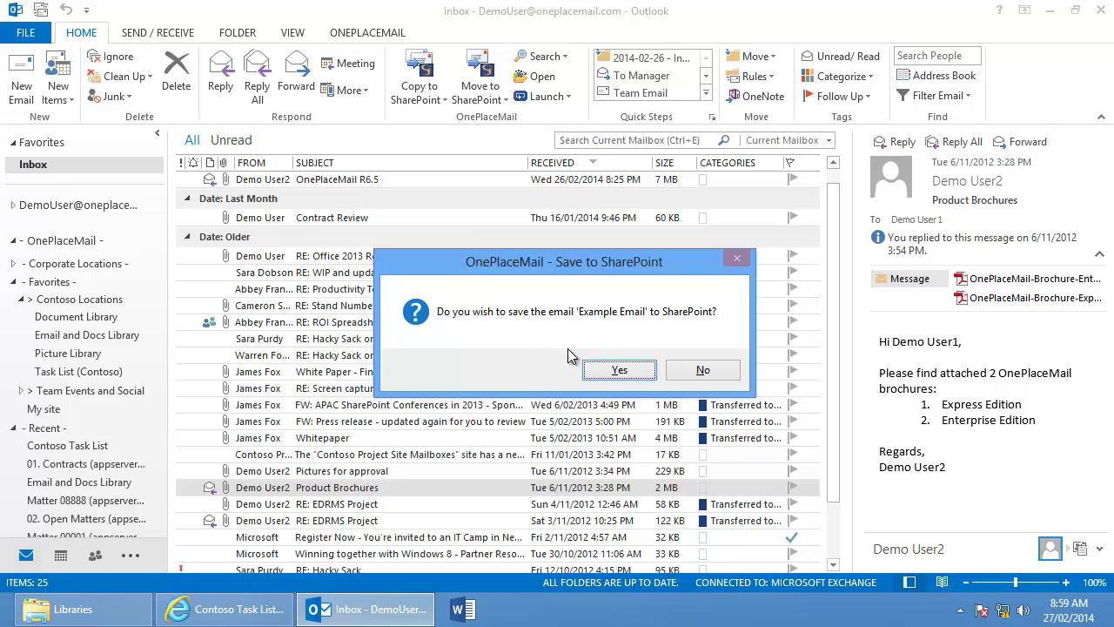
Step: Decline filing the sent email, then search the Legal Matter Site for 'legal'
click(702, 370)
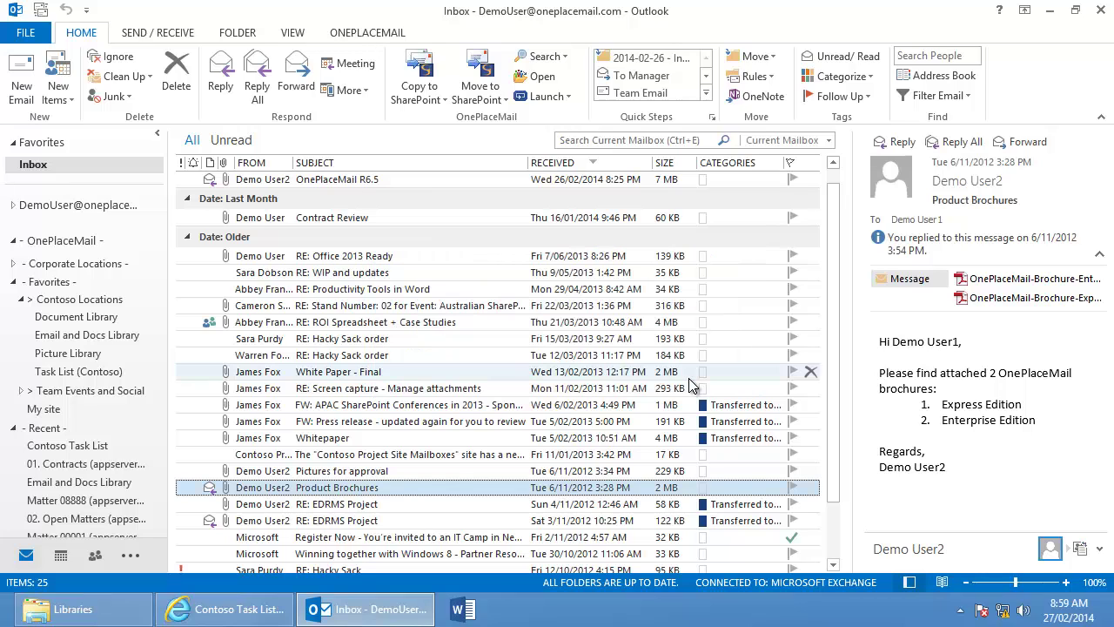
click(559, 57)
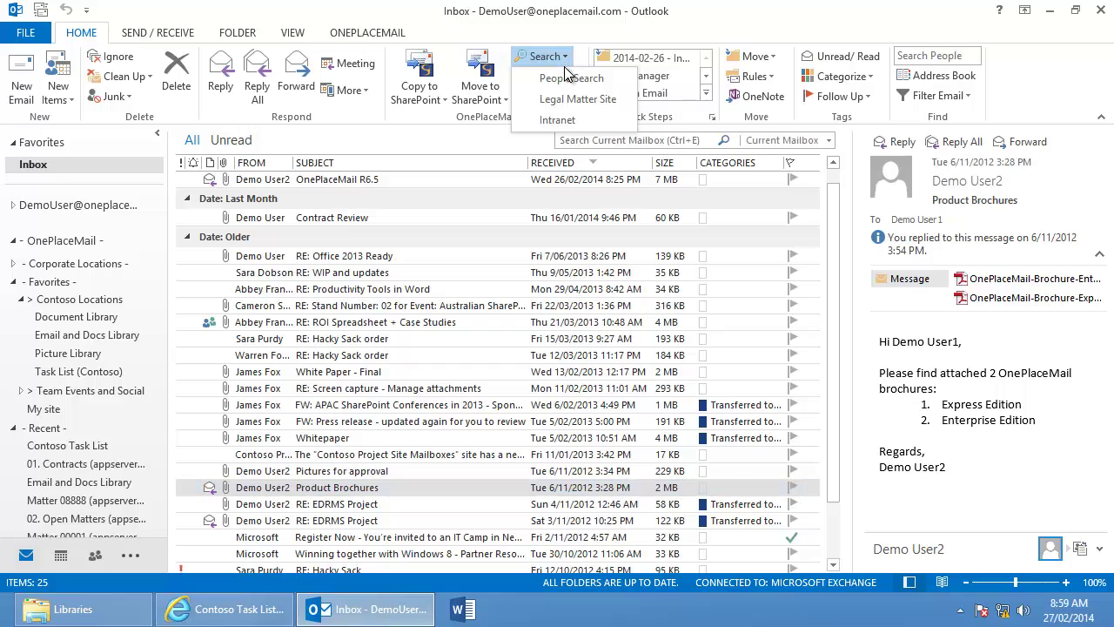
click(562, 127)
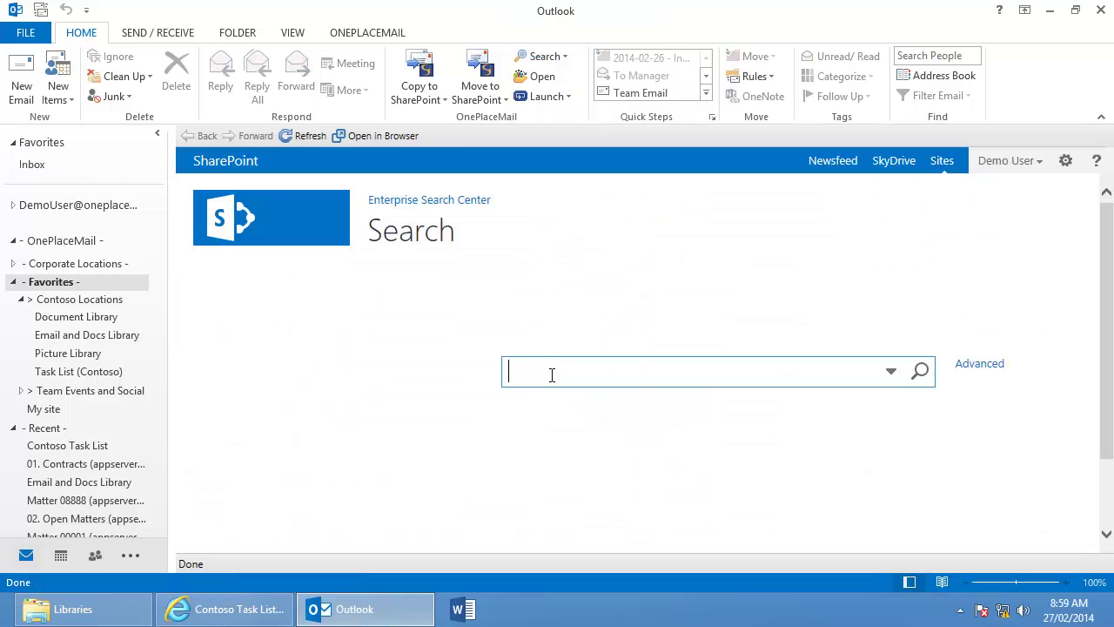
text(legal)
key(Return)
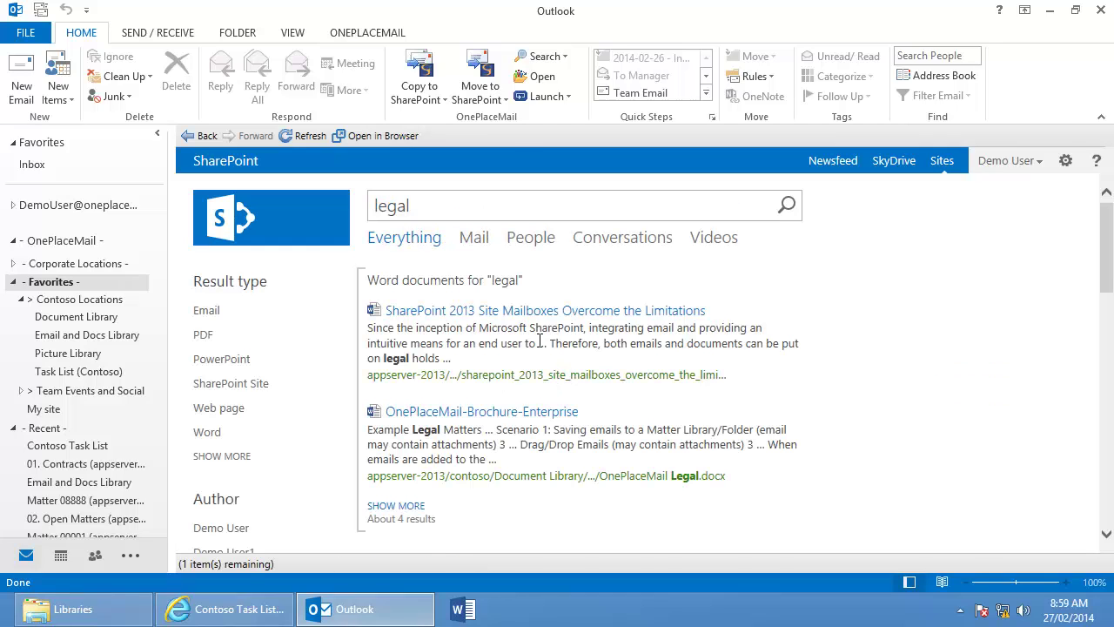
mouse_move(545, 310)
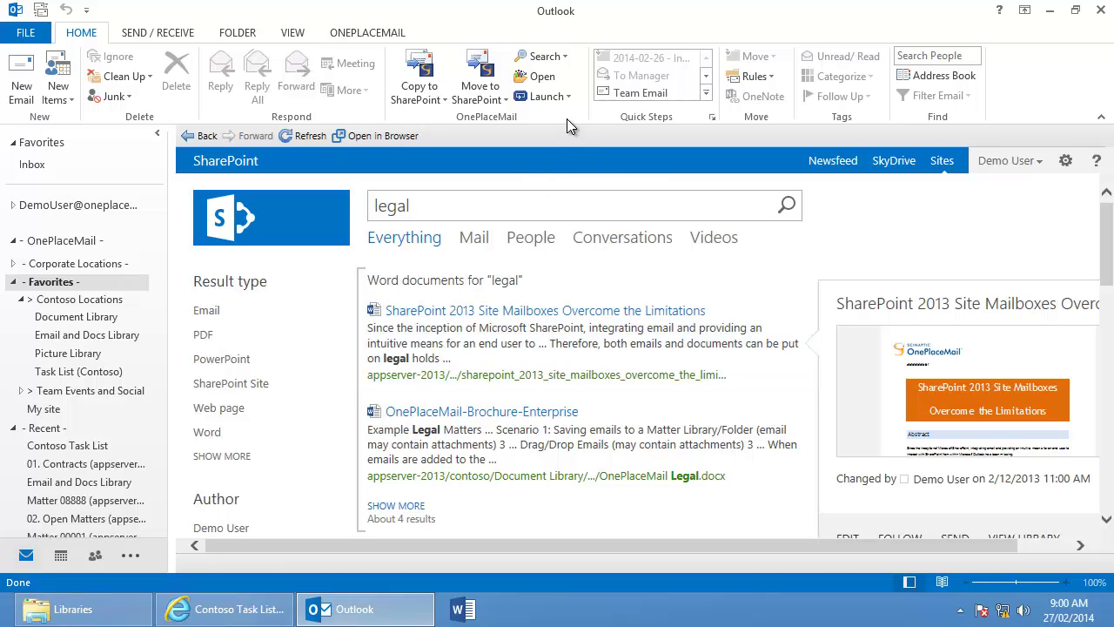
Step: Browse Open from SharePoint to the Sponsorship Word document, then cancel without opening
click(557, 80)
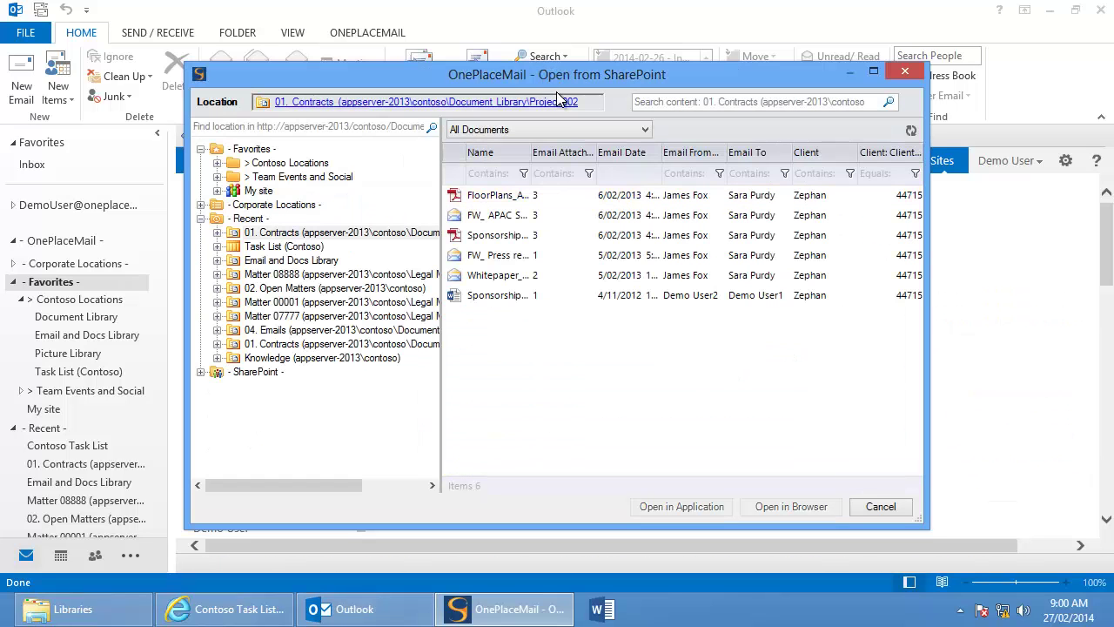
click(556, 295)
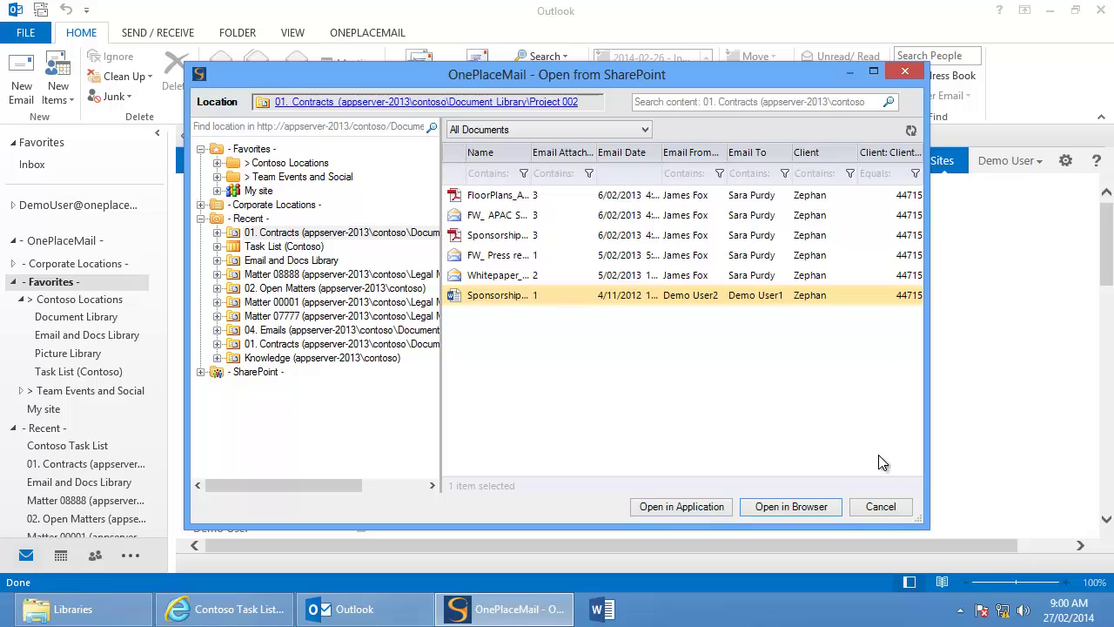
click(876, 505)
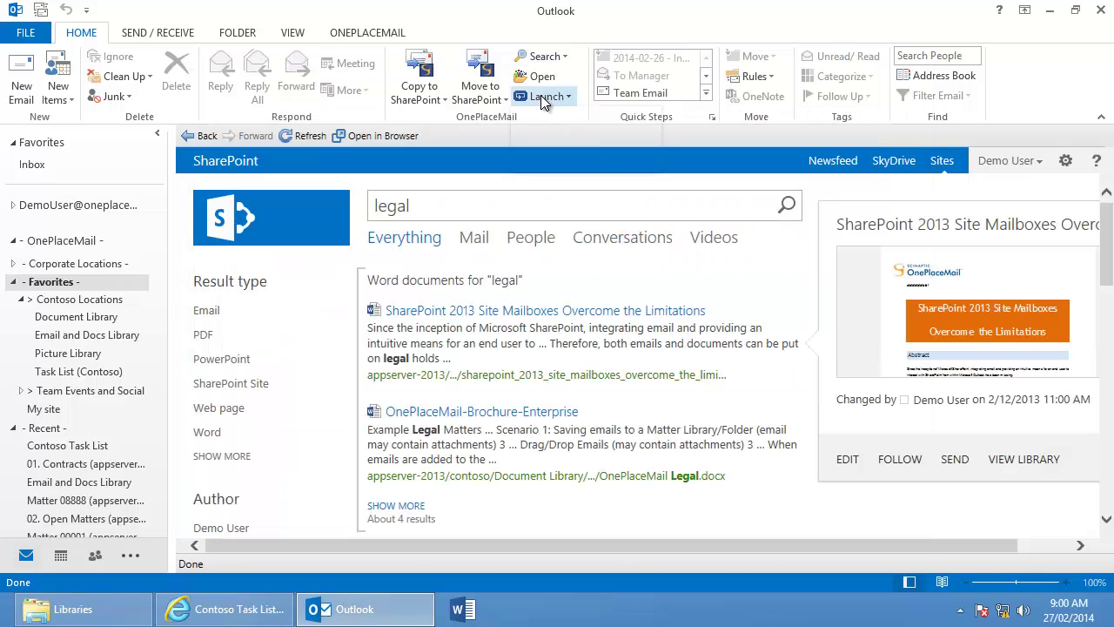
Step: Launch Calculator from the Launch menu and return to the Inbox
click(540, 96)
click(548, 142)
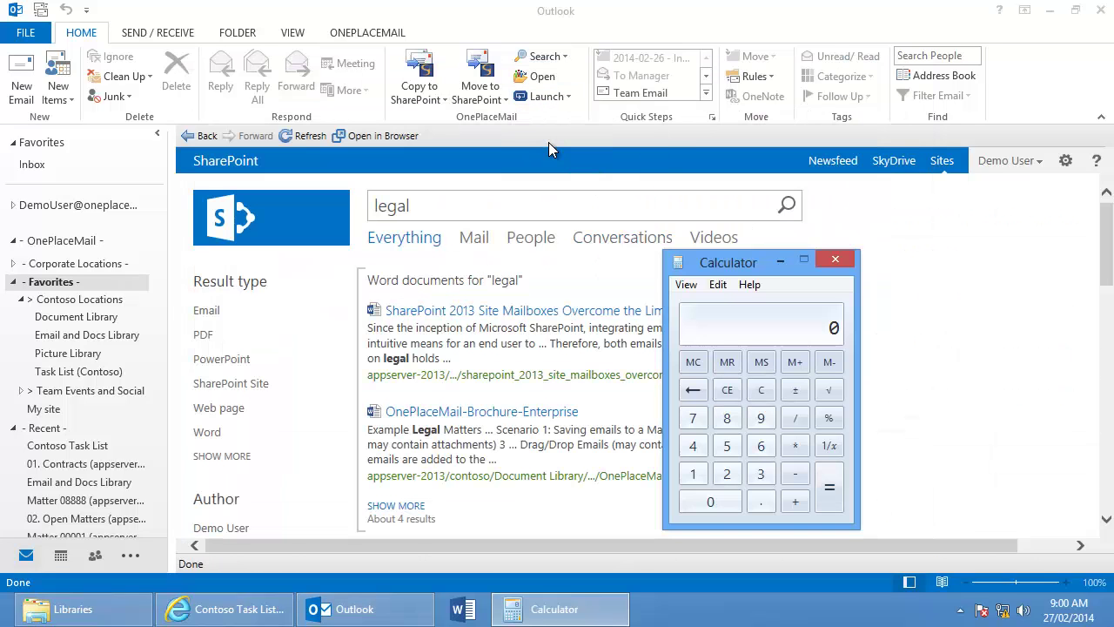
click(35, 166)
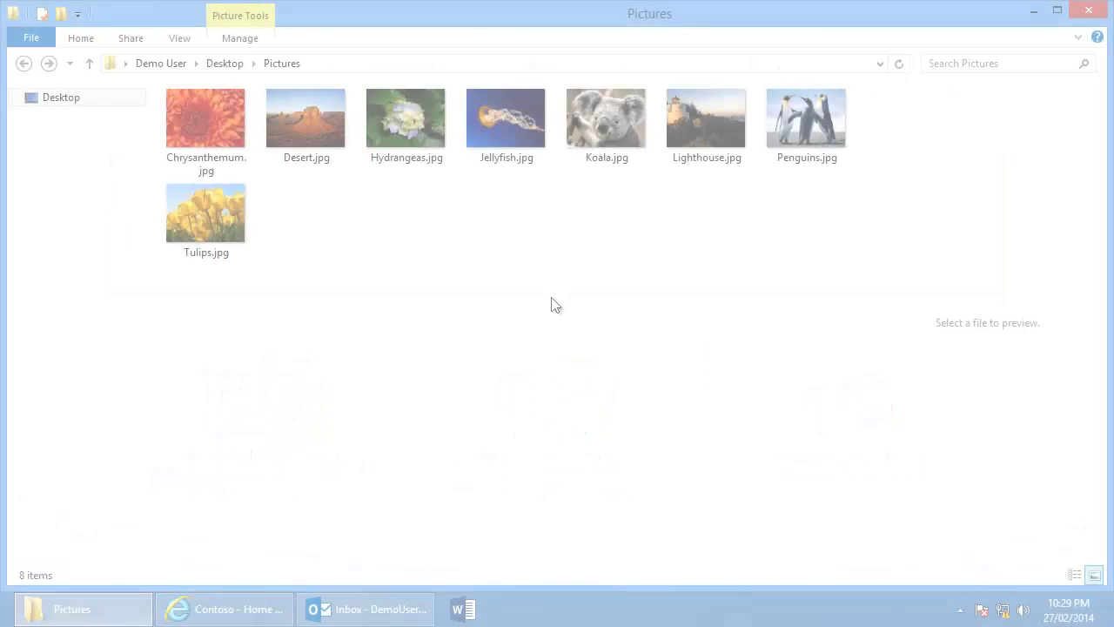
Step: Select the five pictures from Chrysanthemum through Koala and send them to SharePoint
click(196, 122)
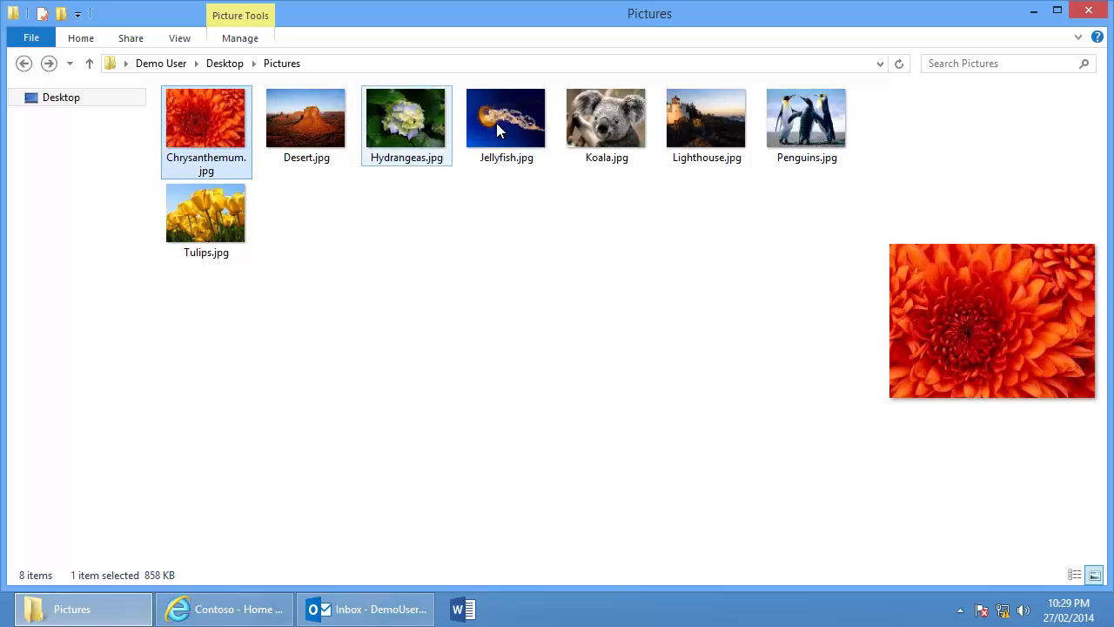
shift+click(591, 130)
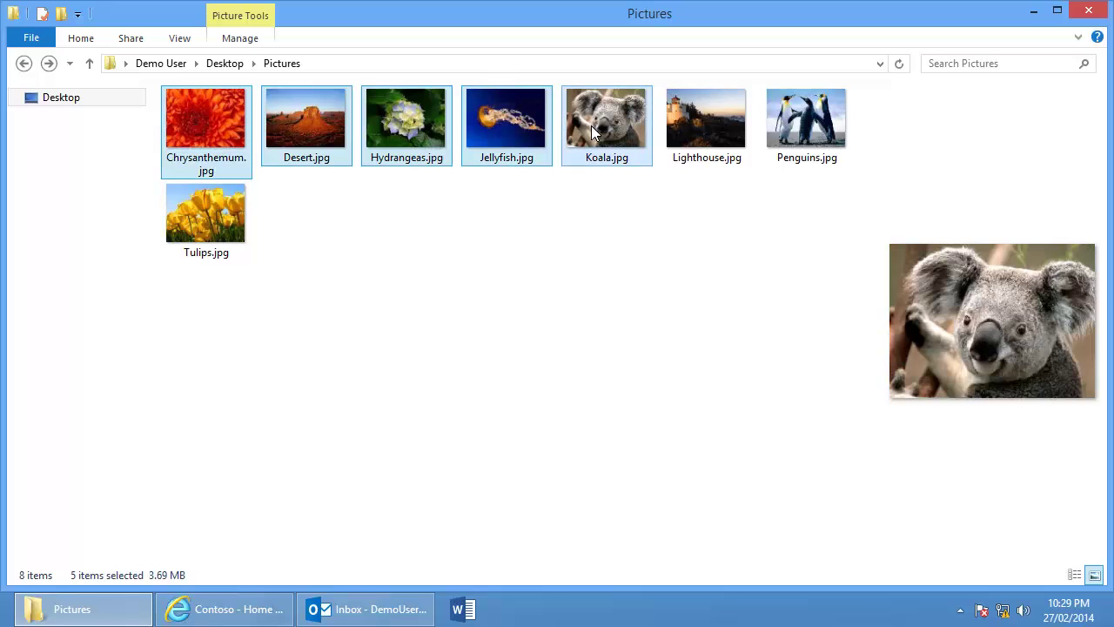
right_click(591, 131)
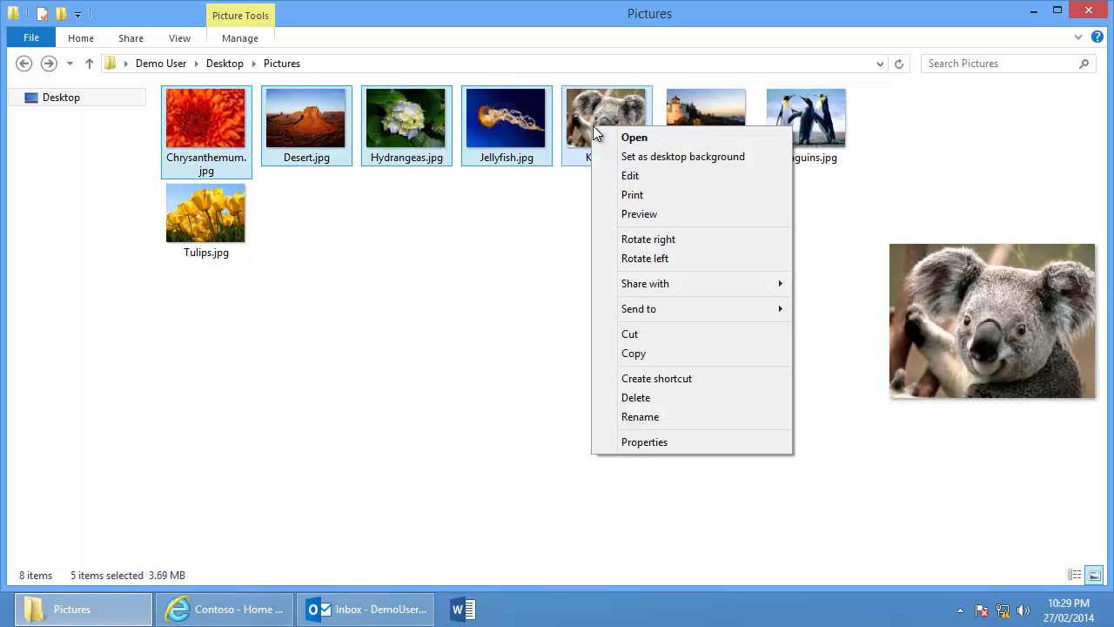
click(633, 309)
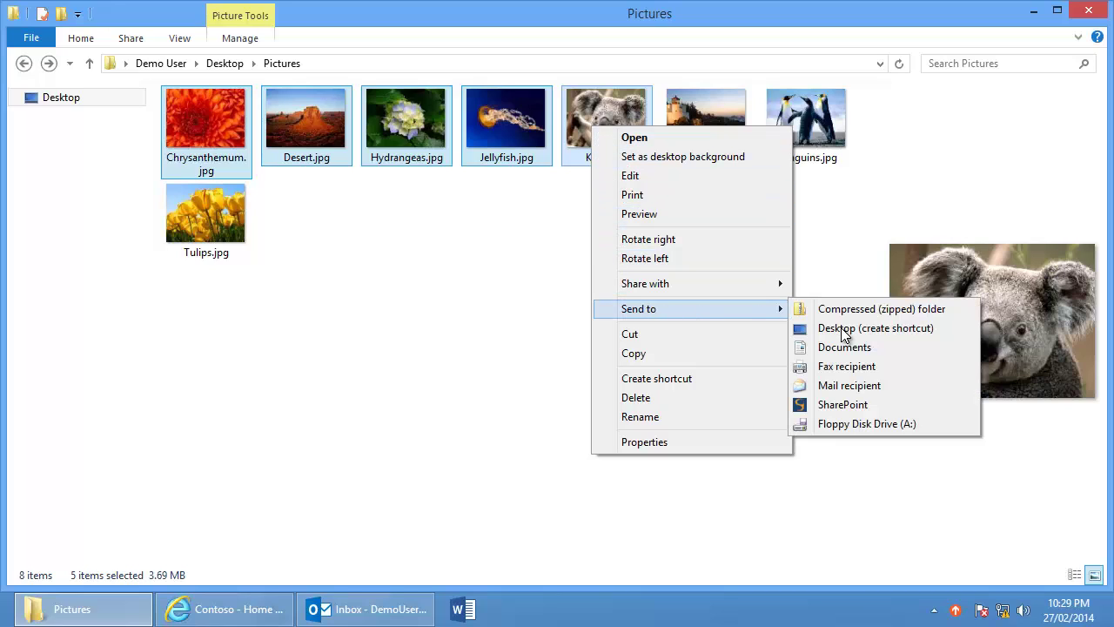
click(848, 402)
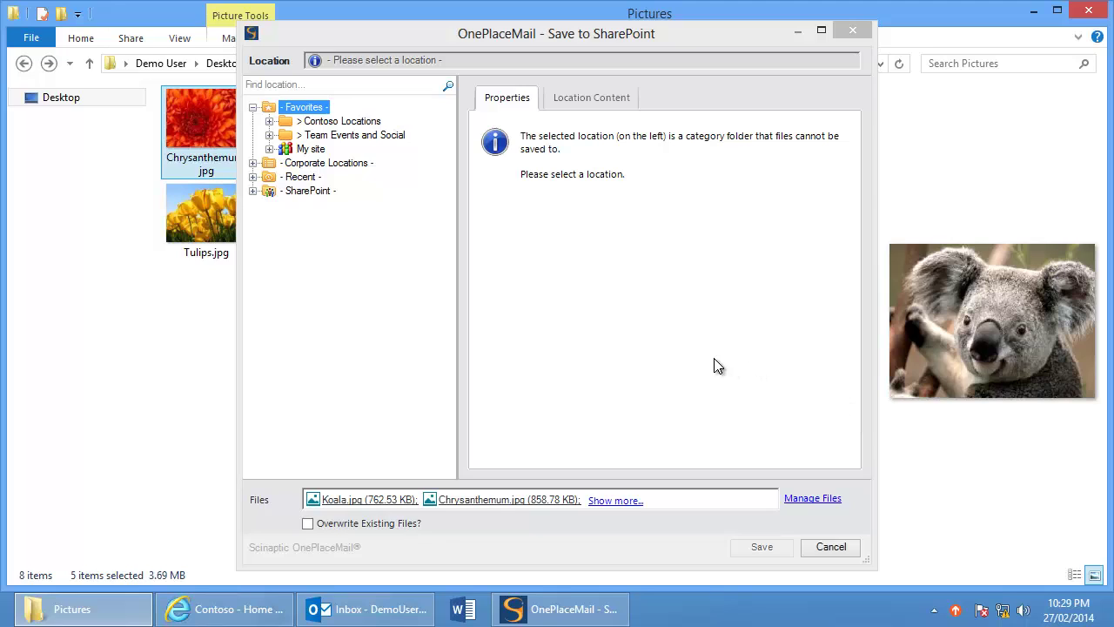
Step: Browse the SharePoint locations and choose the Picture Library as the destination
click(270, 122)
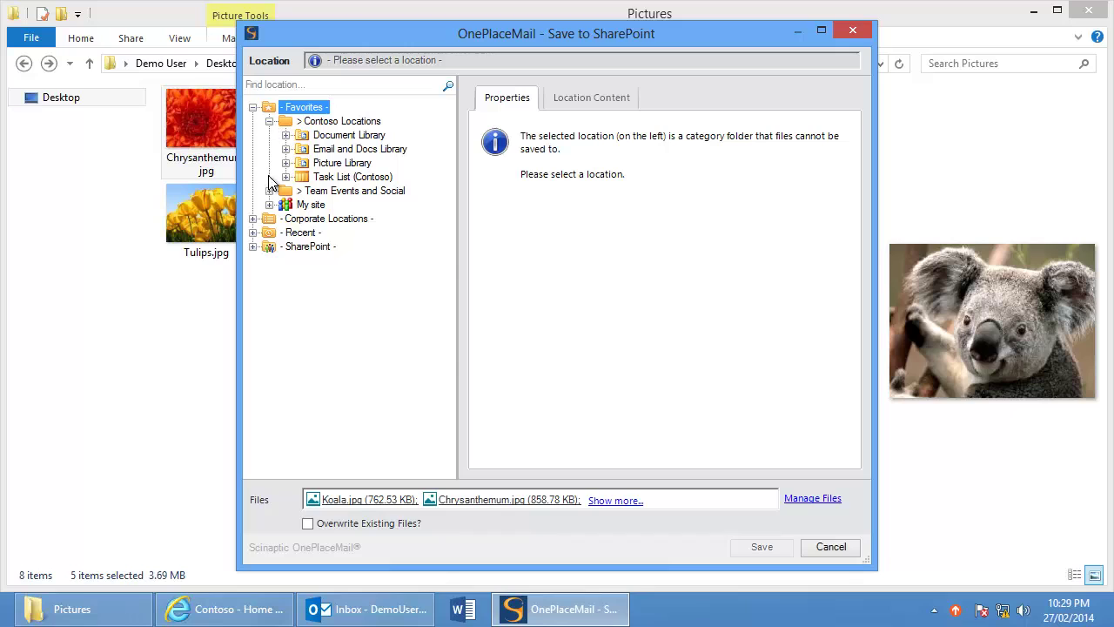
click(252, 233)
click(252, 233)
click(253, 246)
click(270, 274)
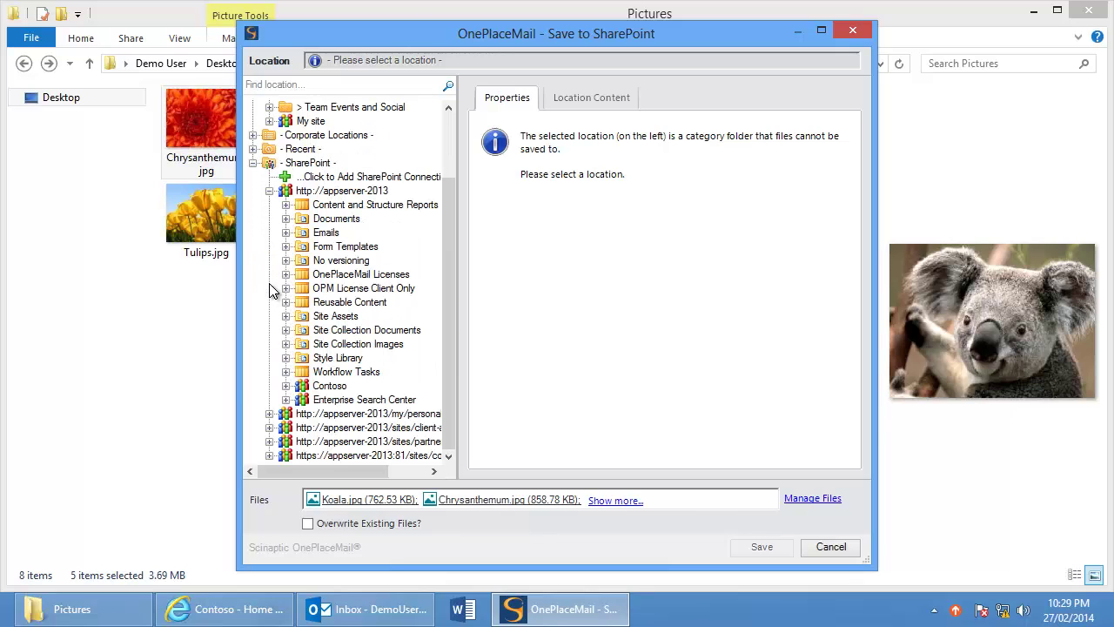
click(287, 385)
click(286, 385)
click(270, 191)
click(252, 247)
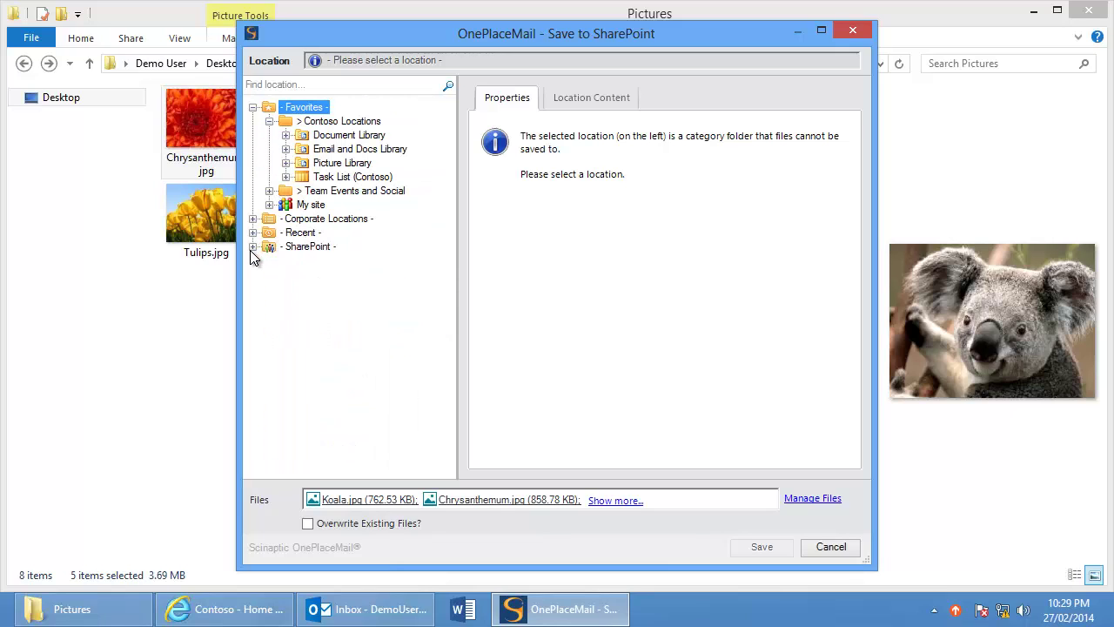
click(322, 165)
Step: Set Date Picture Taken to today, description 'Example Pictures', and event Demo 123
click(738, 213)
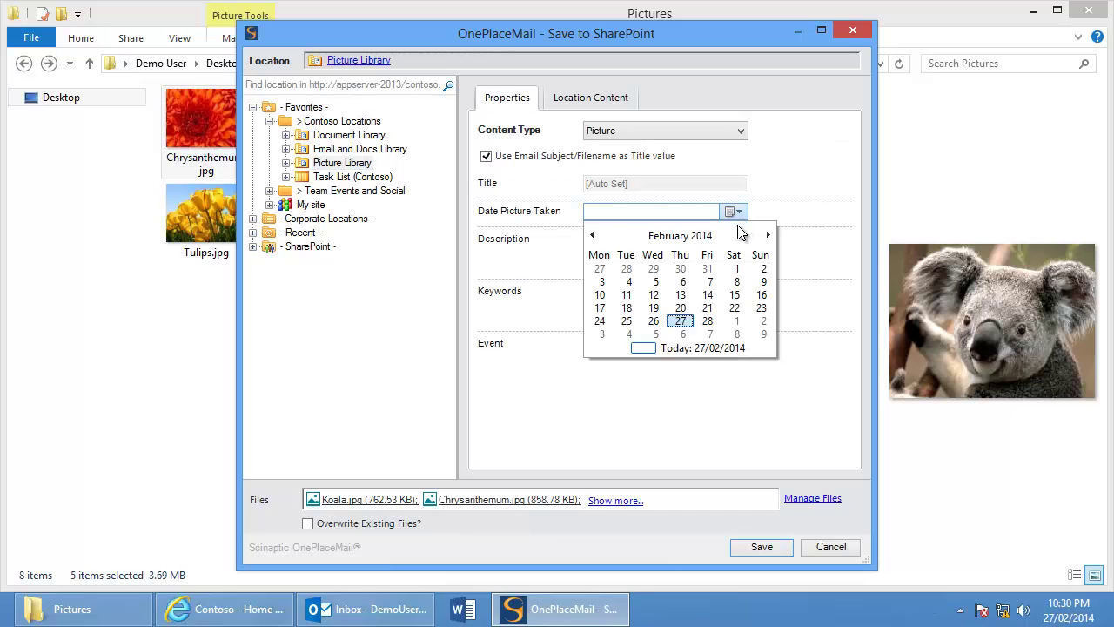
click(680, 320)
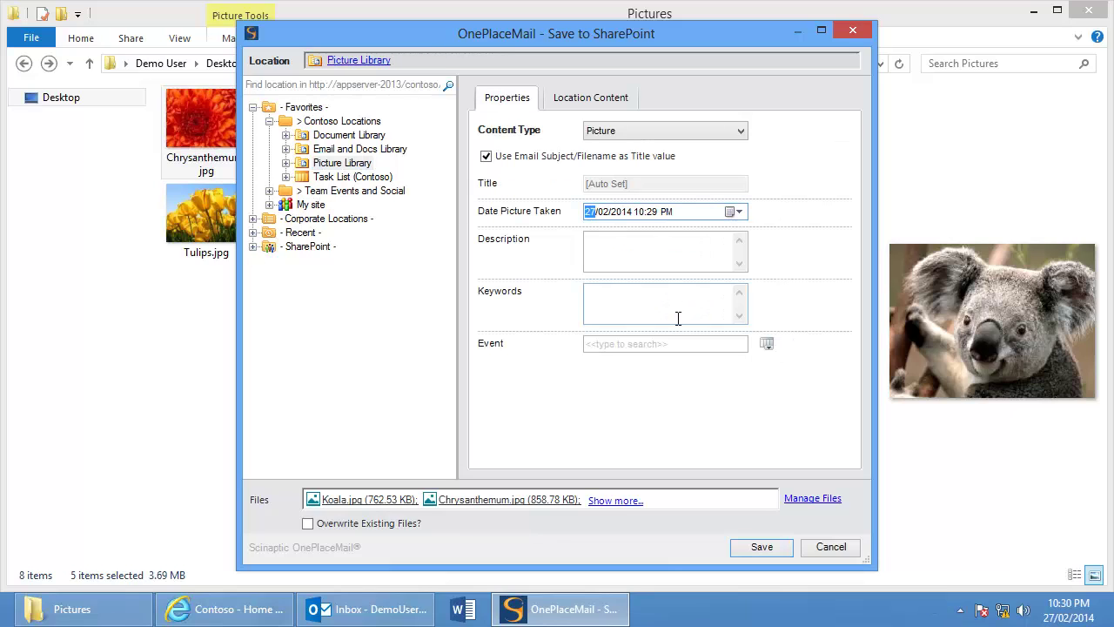
click(635, 246)
text(Example Pictures)
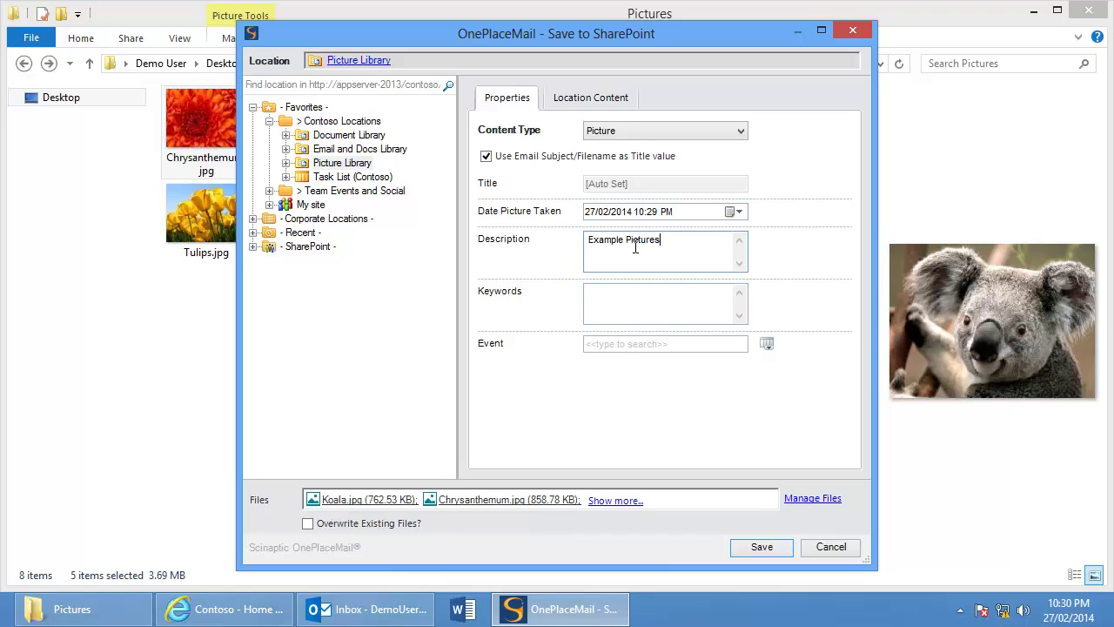
click(625, 345)
text(d)
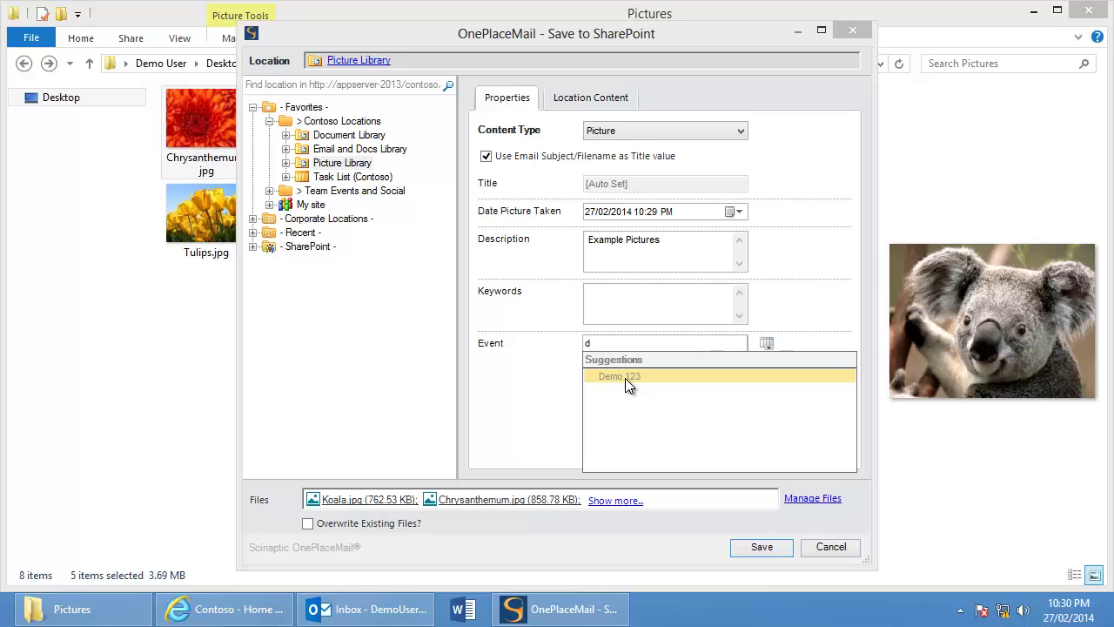
click(627, 378)
Step: Create event SPC14 in Las Vegas for 3–6 March, assign it, and save the pictures
click(767, 367)
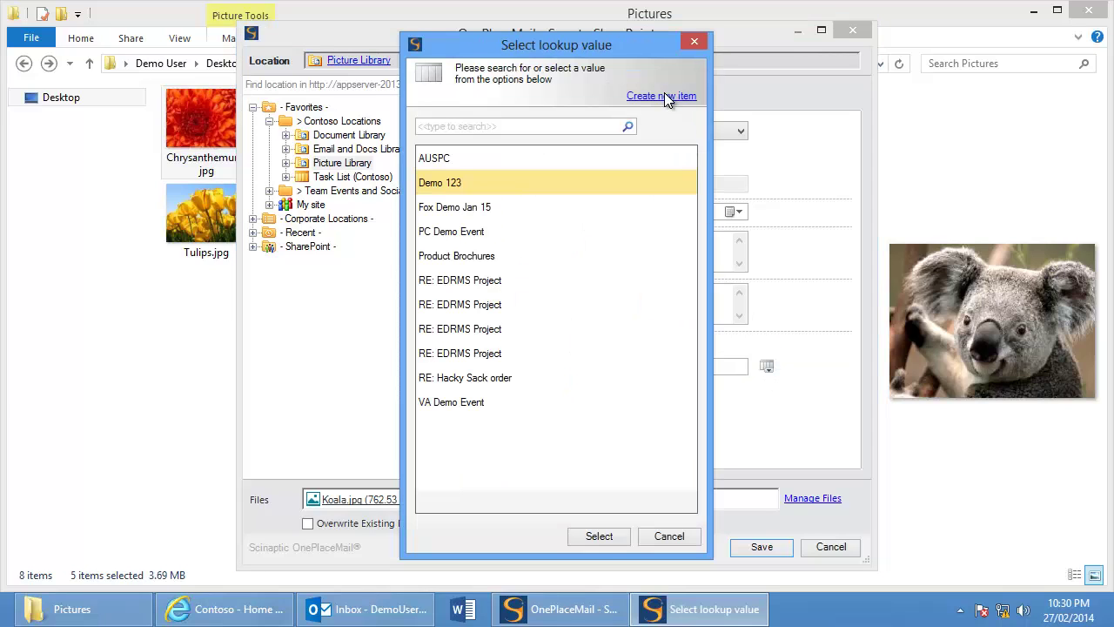
click(661, 95)
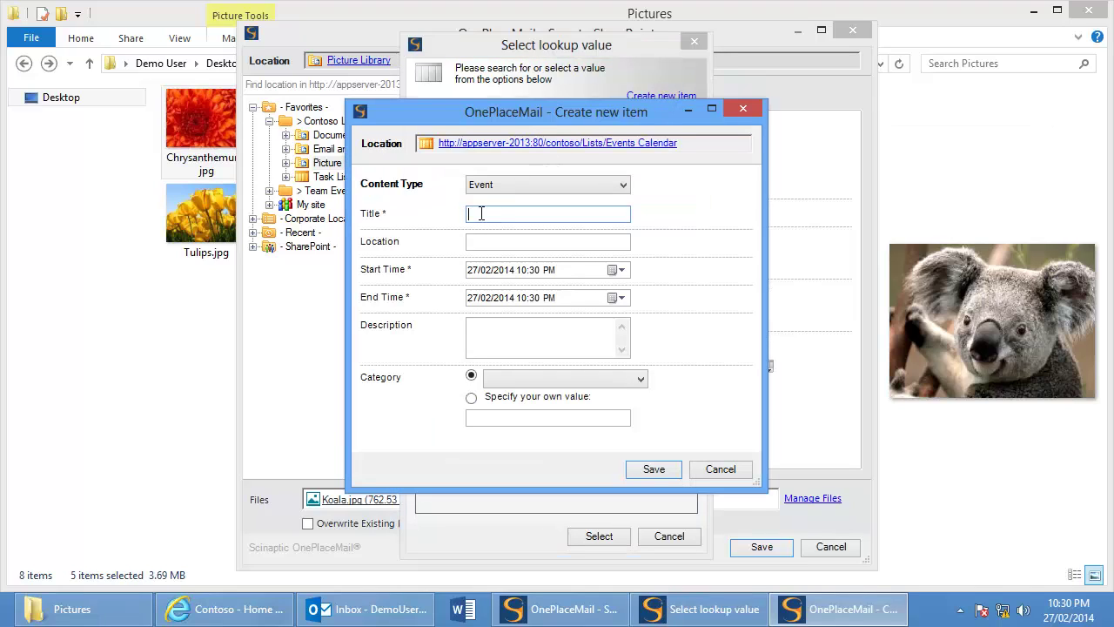
text(SPC14)
key(Tab)
text(La)
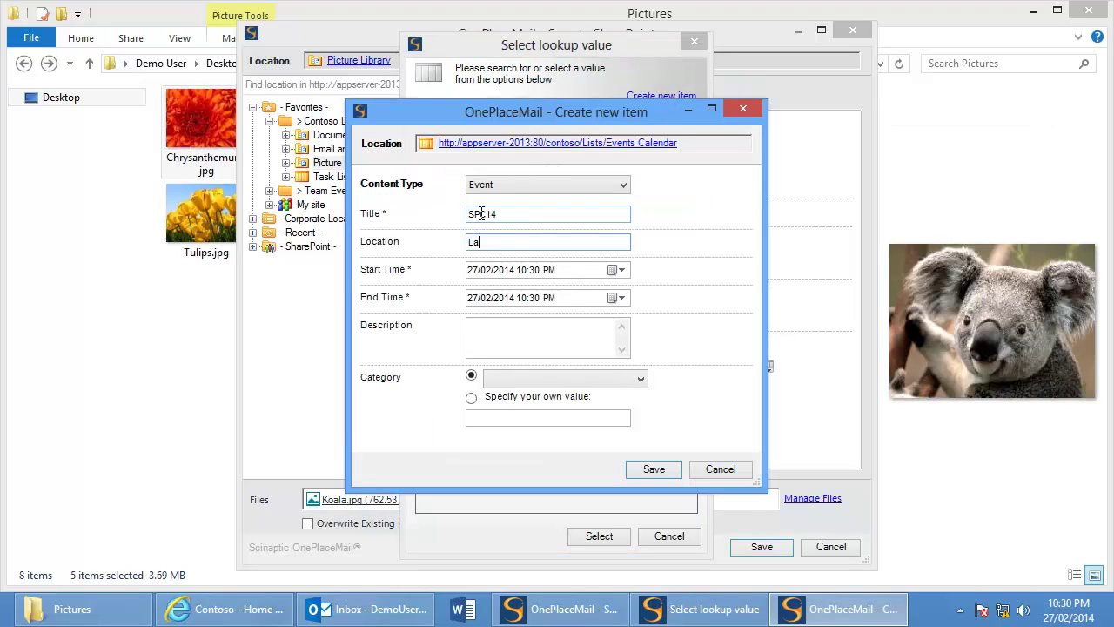
text(s Vegas)
click(616, 268)
click(485, 391)
click(617, 297)
click(563, 419)
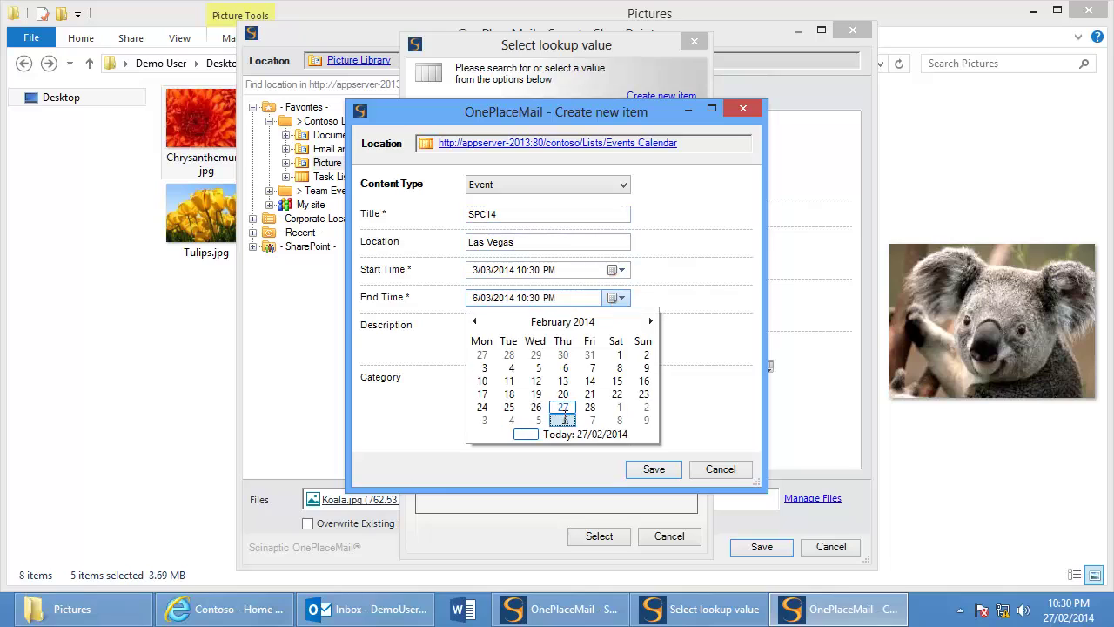
click(654, 469)
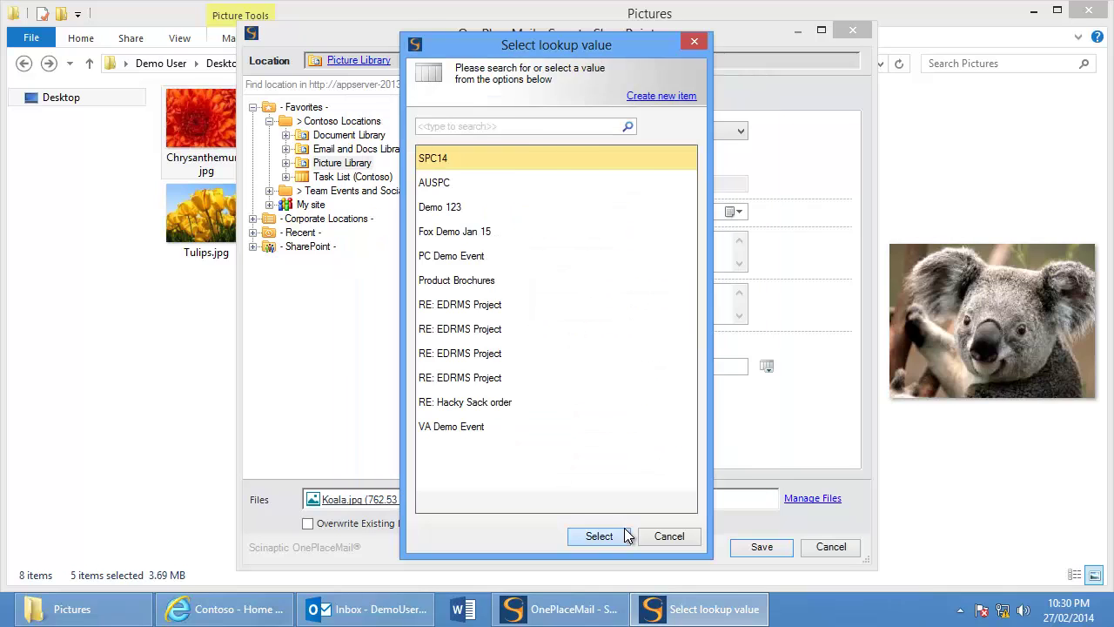
click(624, 529)
click(751, 548)
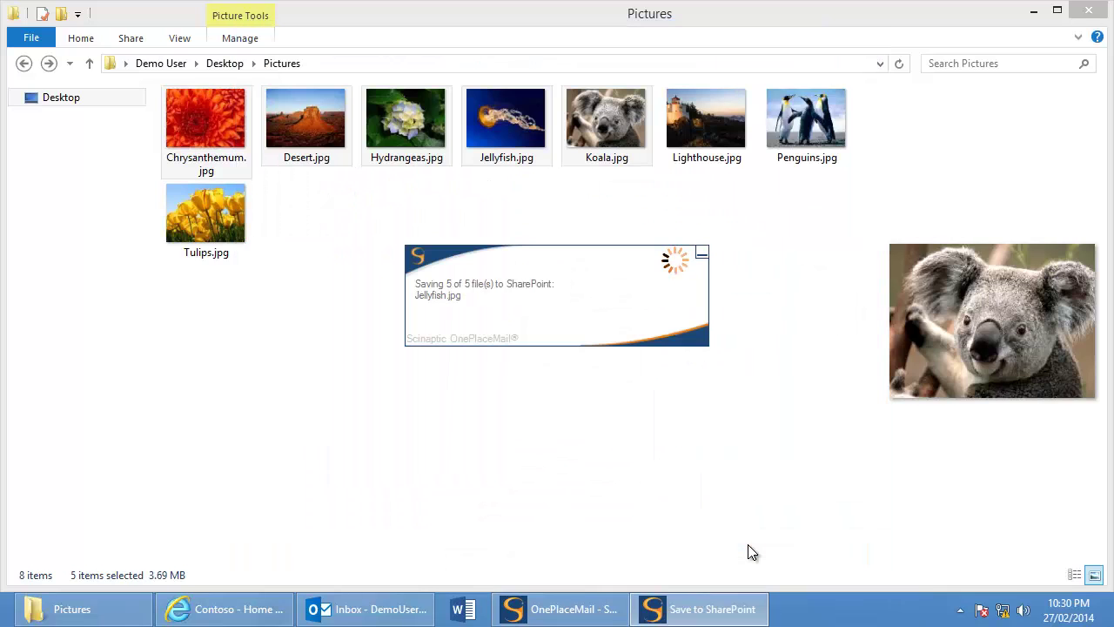
Step: Verify the SPC14 picture group and the 3–6 March SPC14 calendar event, then start Word
click(220, 608)
click(185, 331)
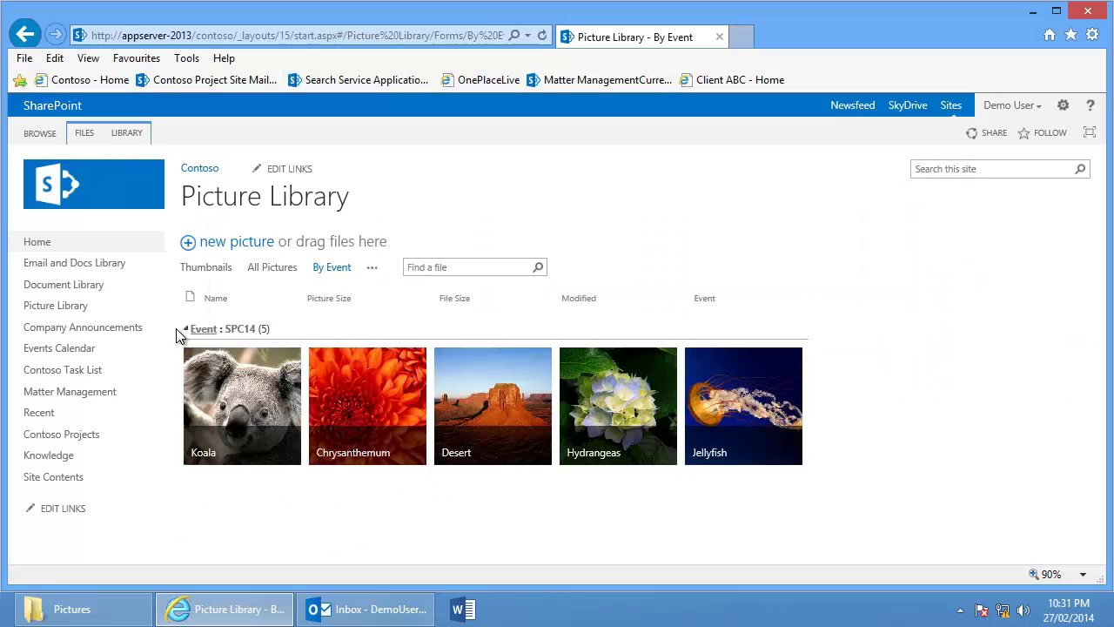
click(68, 348)
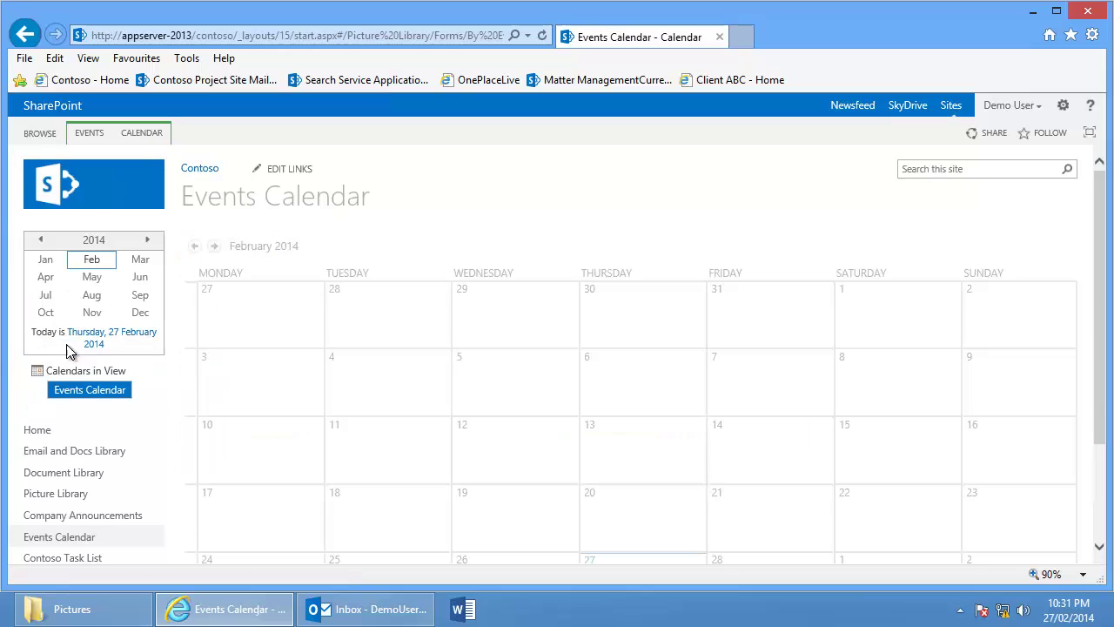
click(215, 245)
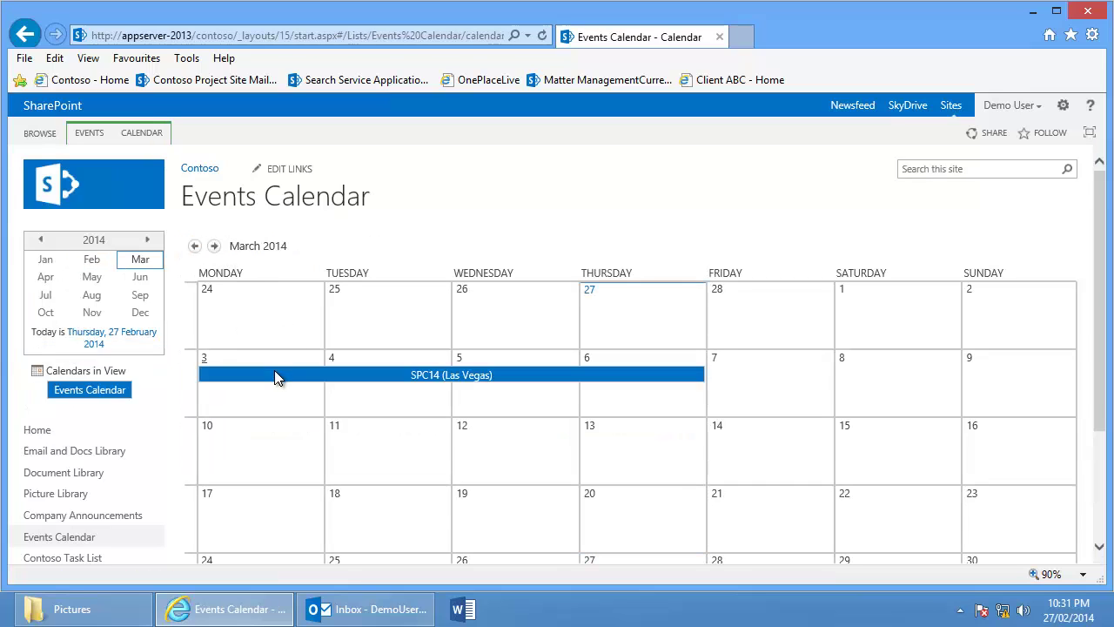
click(1033, 11)
click(464, 614)
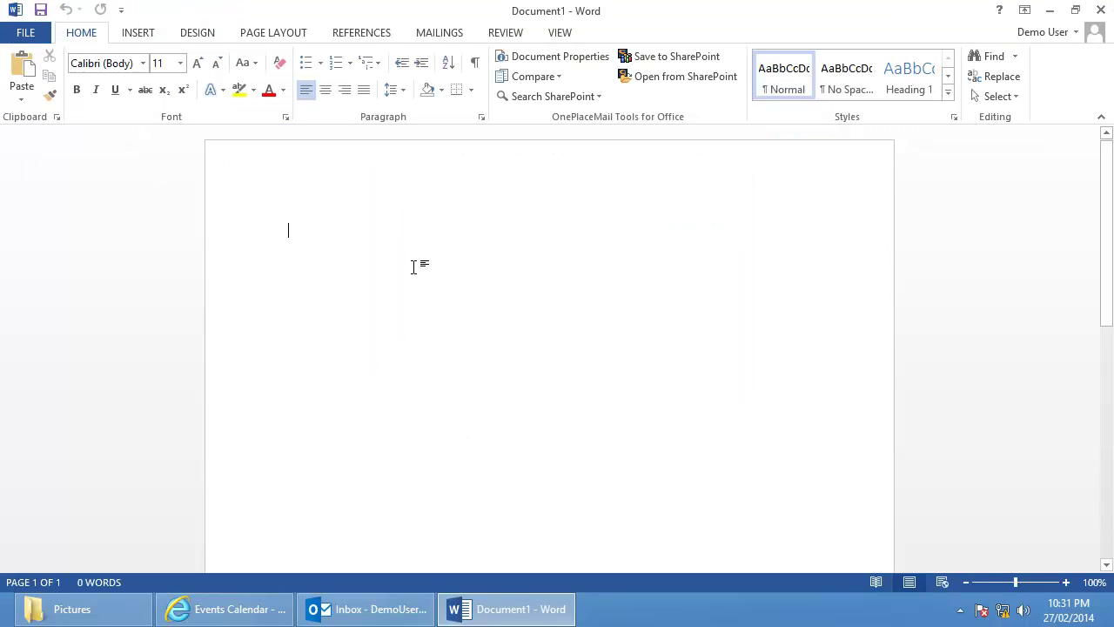
click(589, 96)
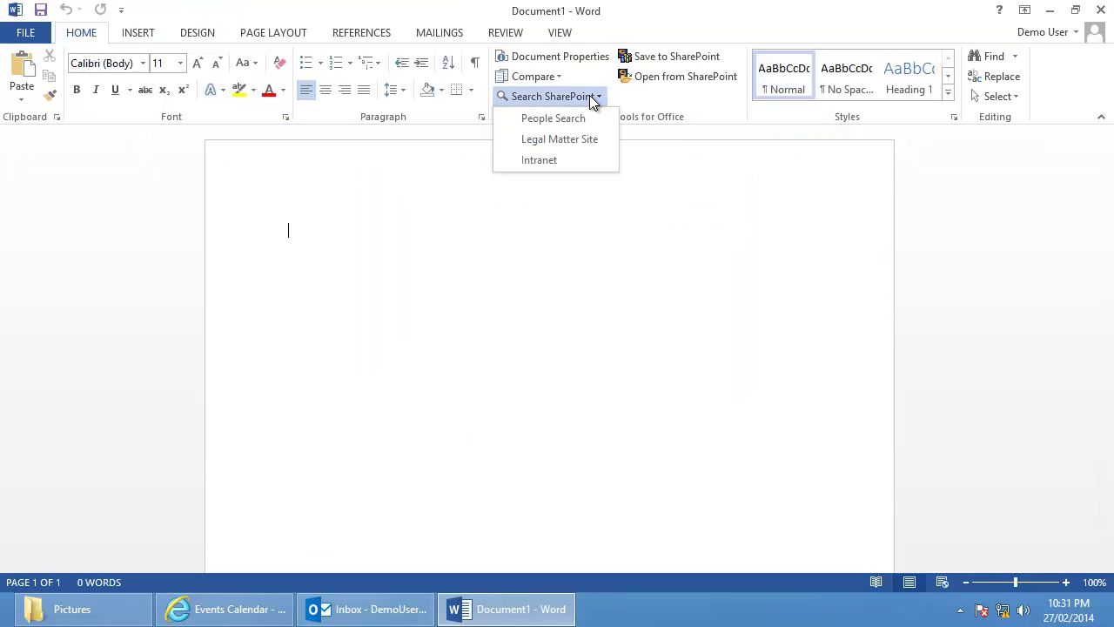
click(647, 77)
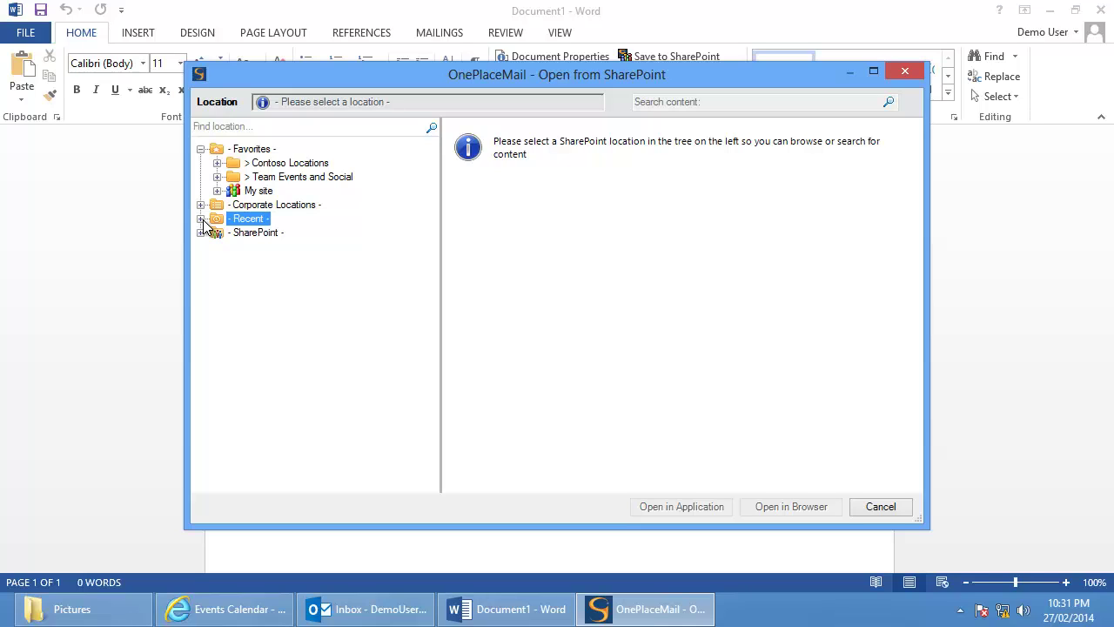
click(201, 205)
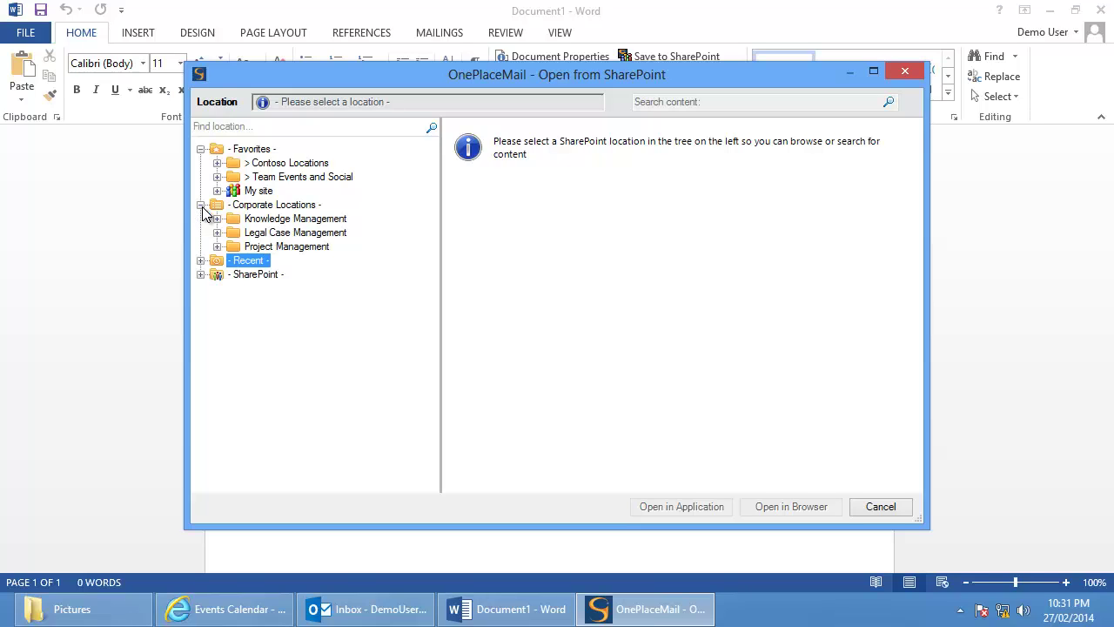
click(216, 232)
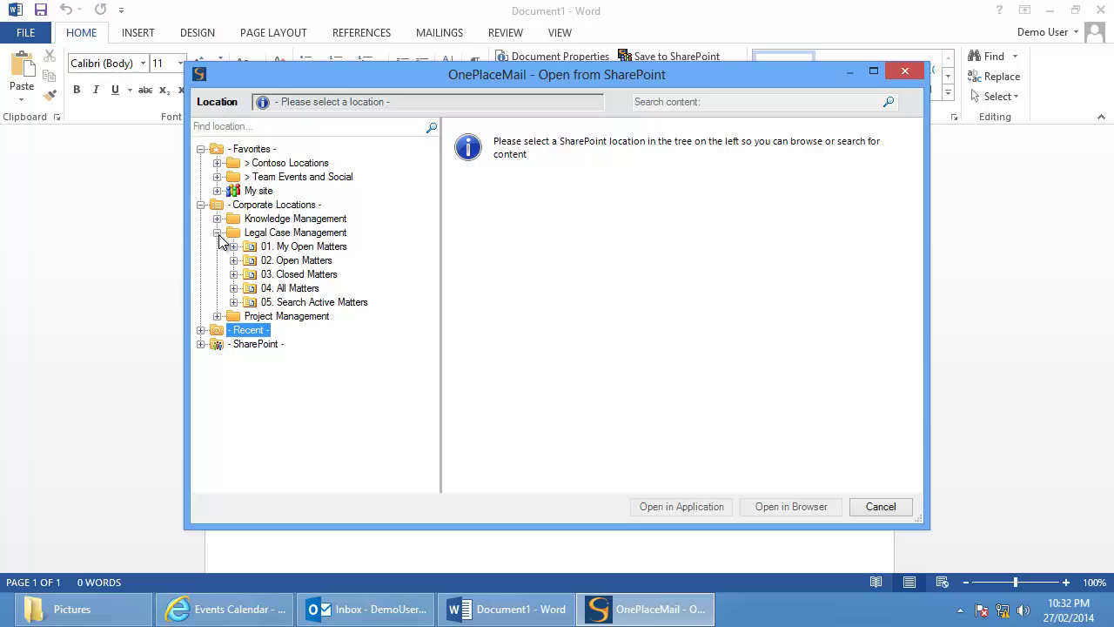
click(233, 288)
click(283, 290)
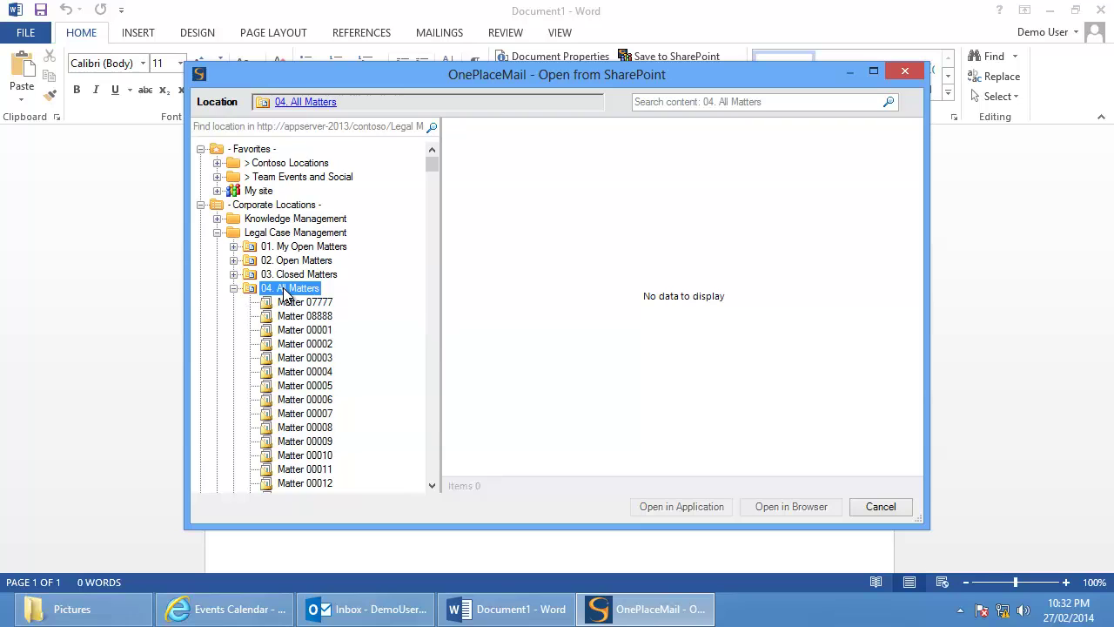
text(15)
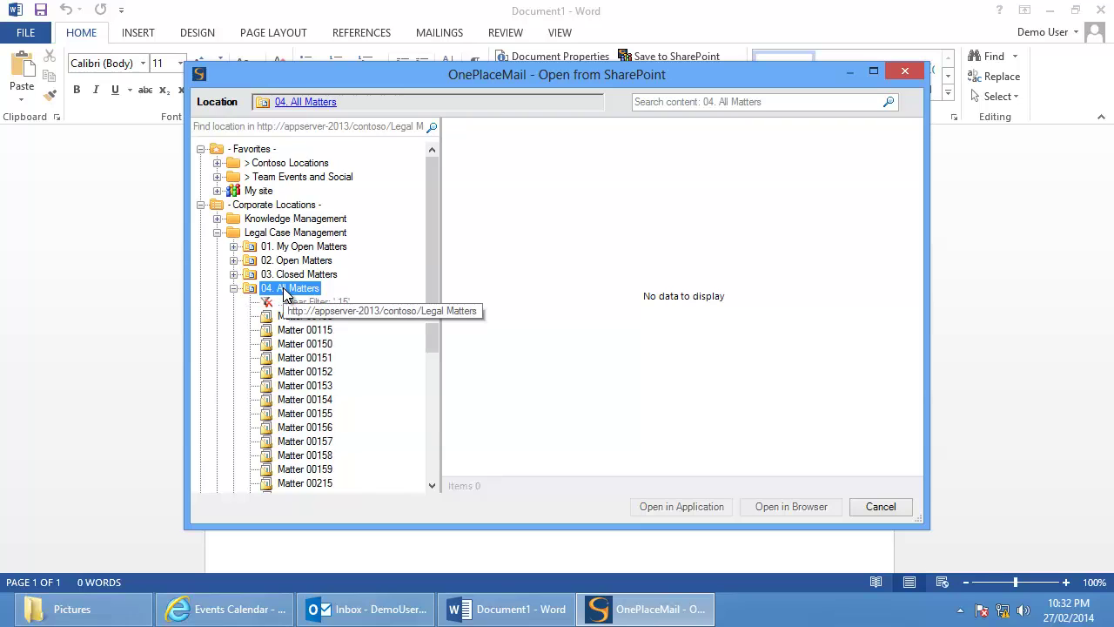
text(0)
click(318, 317)
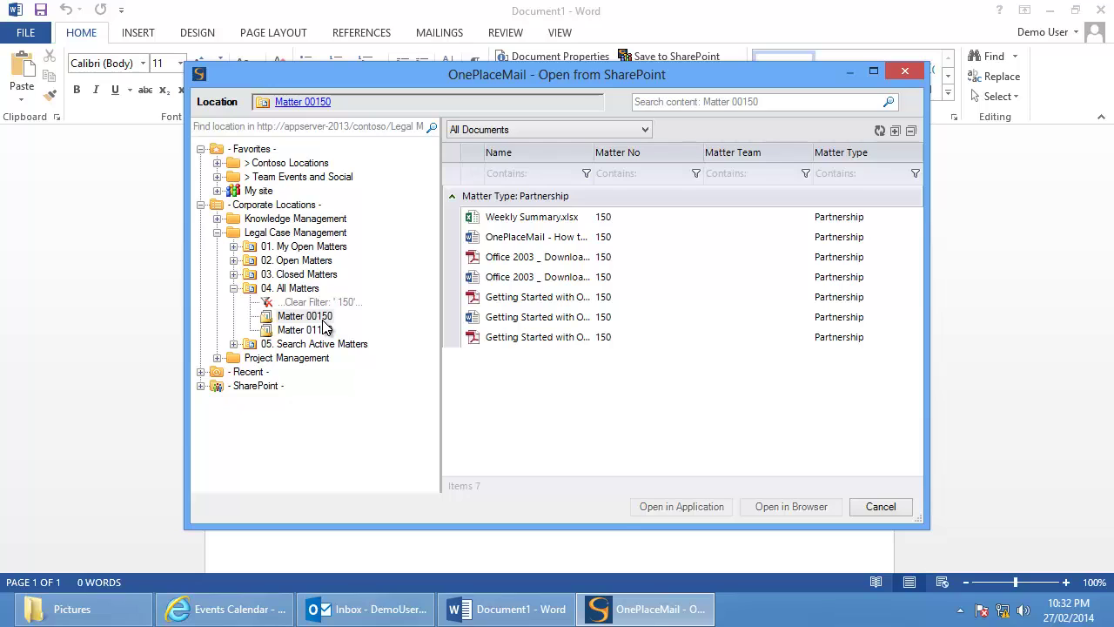
click(513, 218)
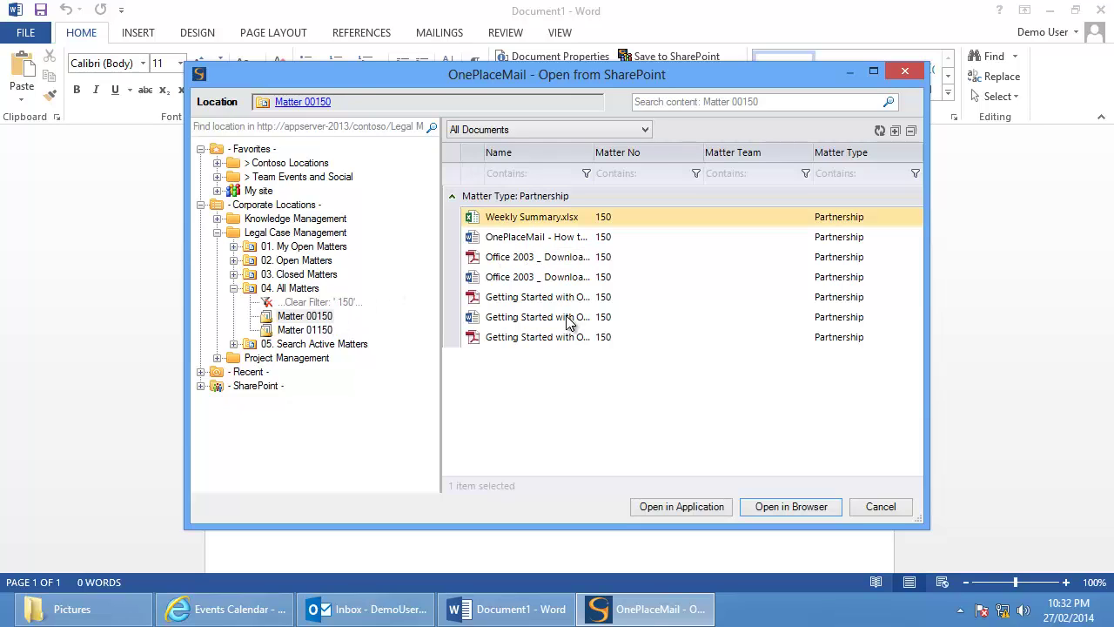
click(722, 509)
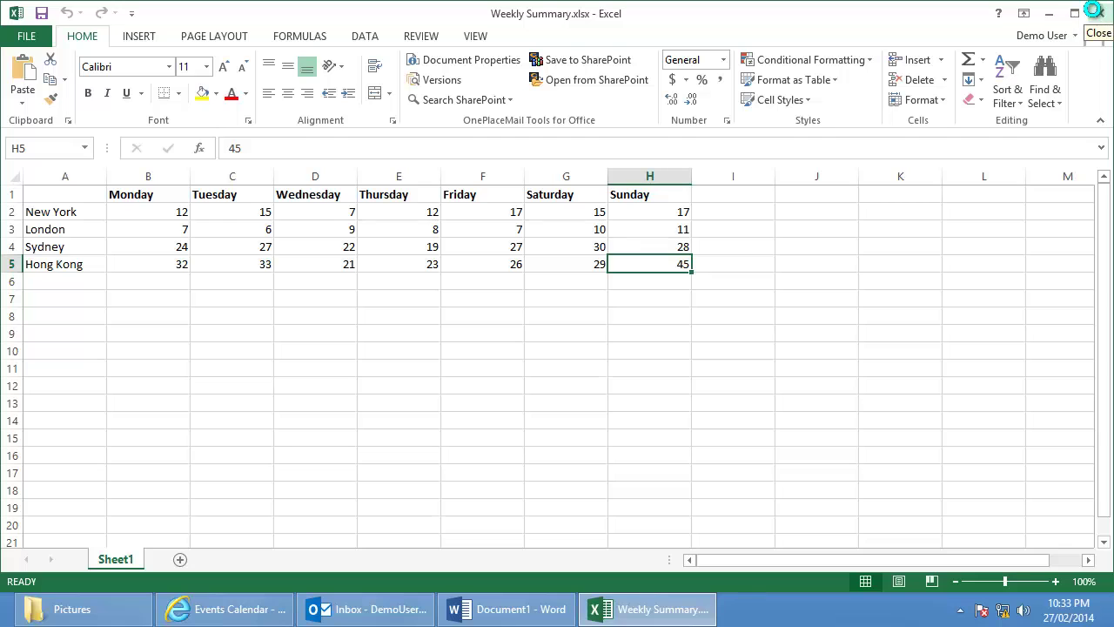
click(1093, 11)
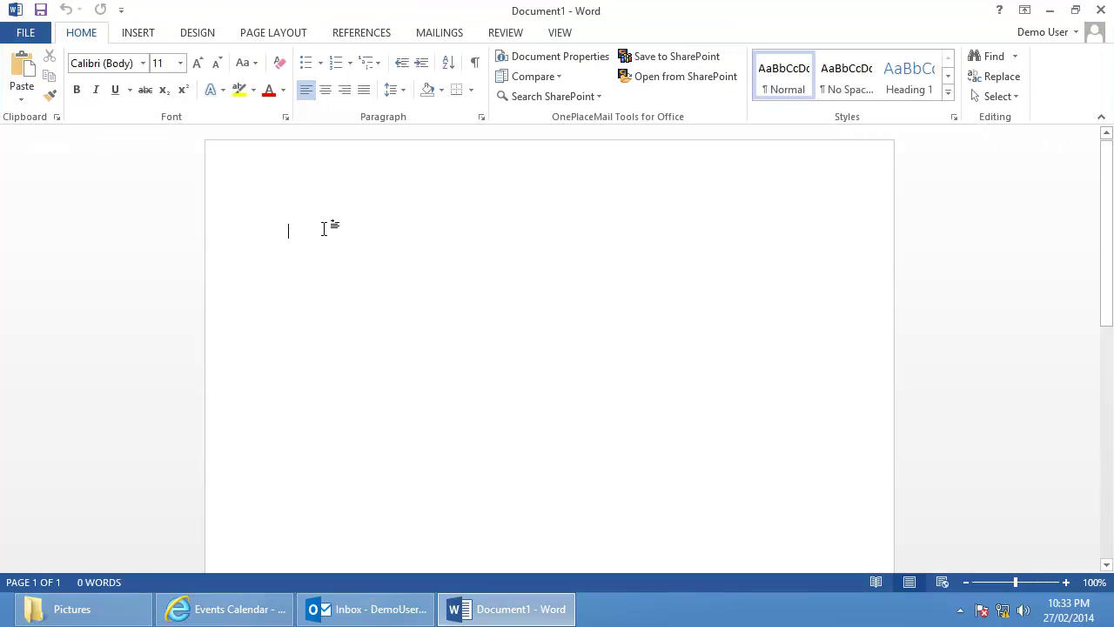
Step: Type 'Example Document' and save it to SharePoint under that file name
text(Example Document)
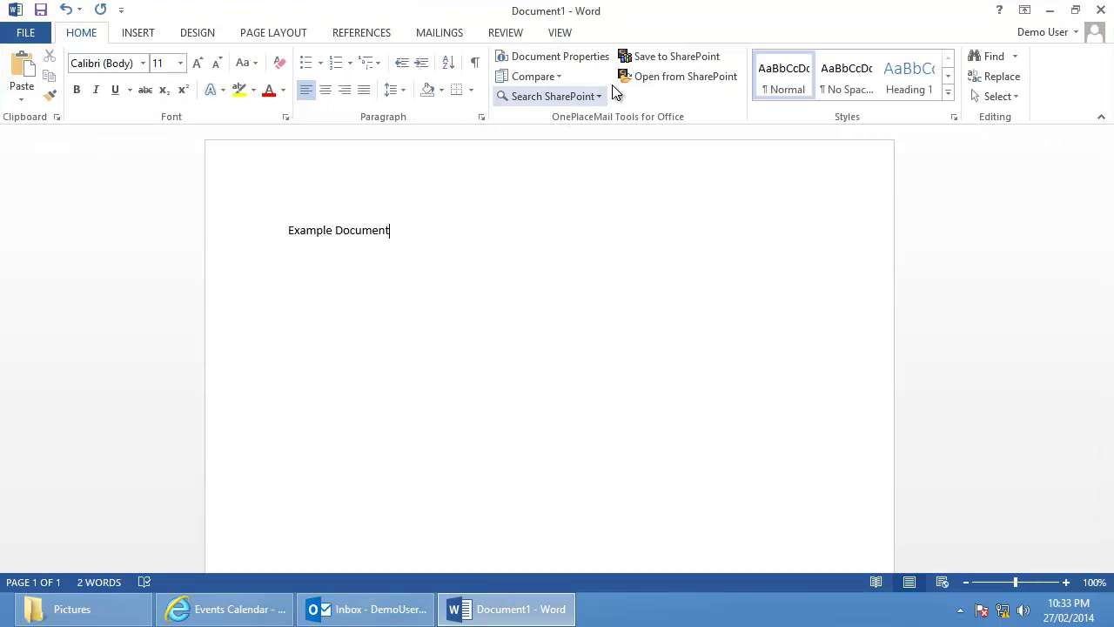
click(653, 57)
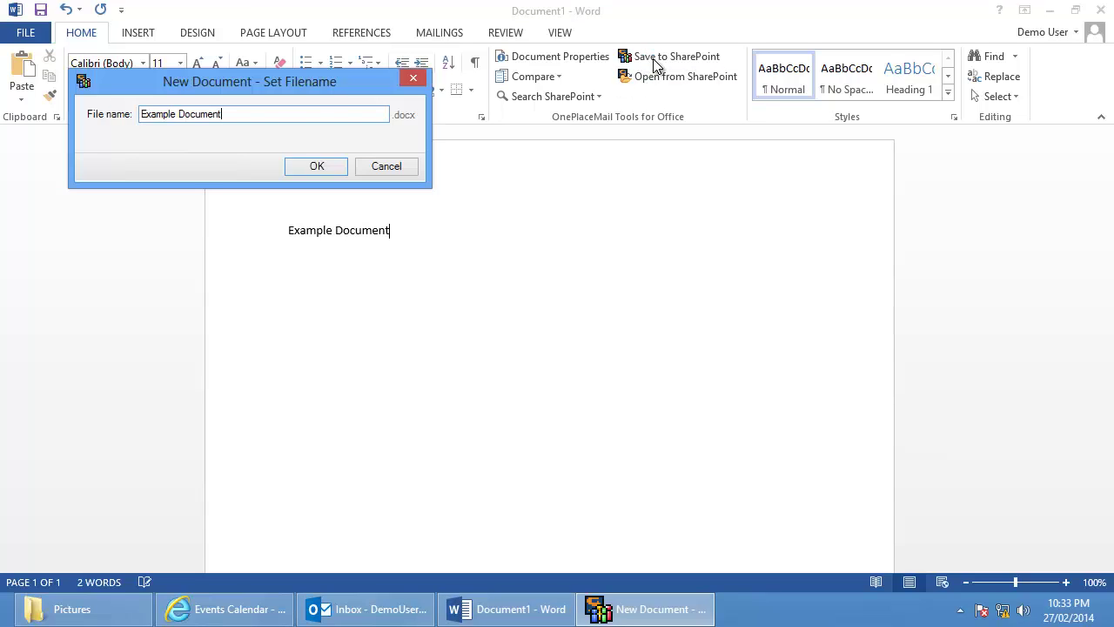
key(Return)
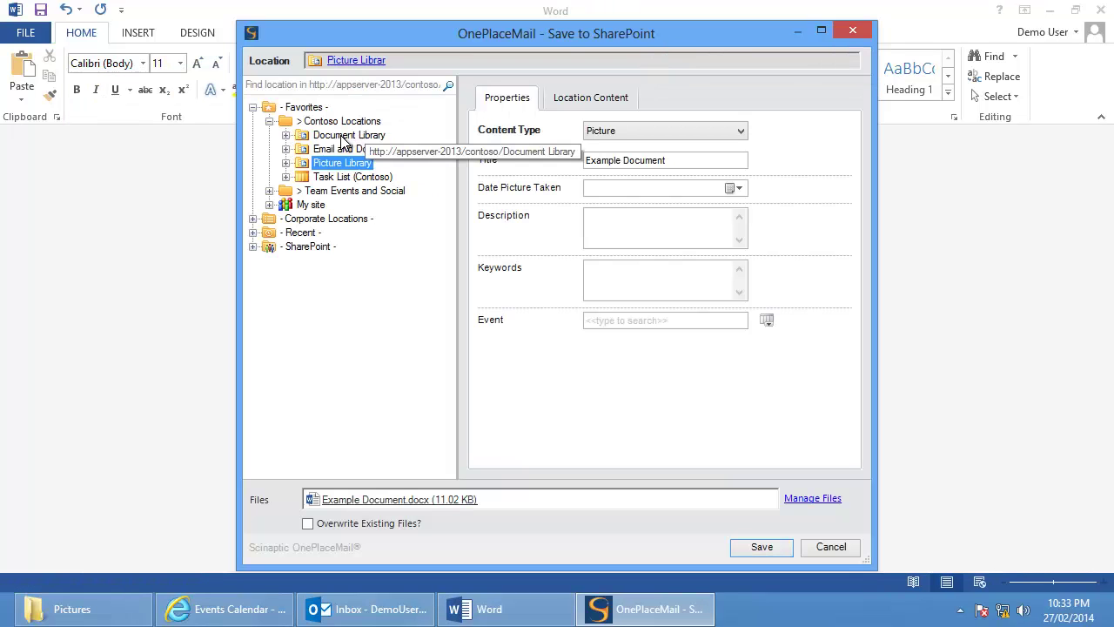
Step: Target Project 001's 01. Contracts folder, set Example Text to 'Example', and save
click(285, 134)
click(302, 149)
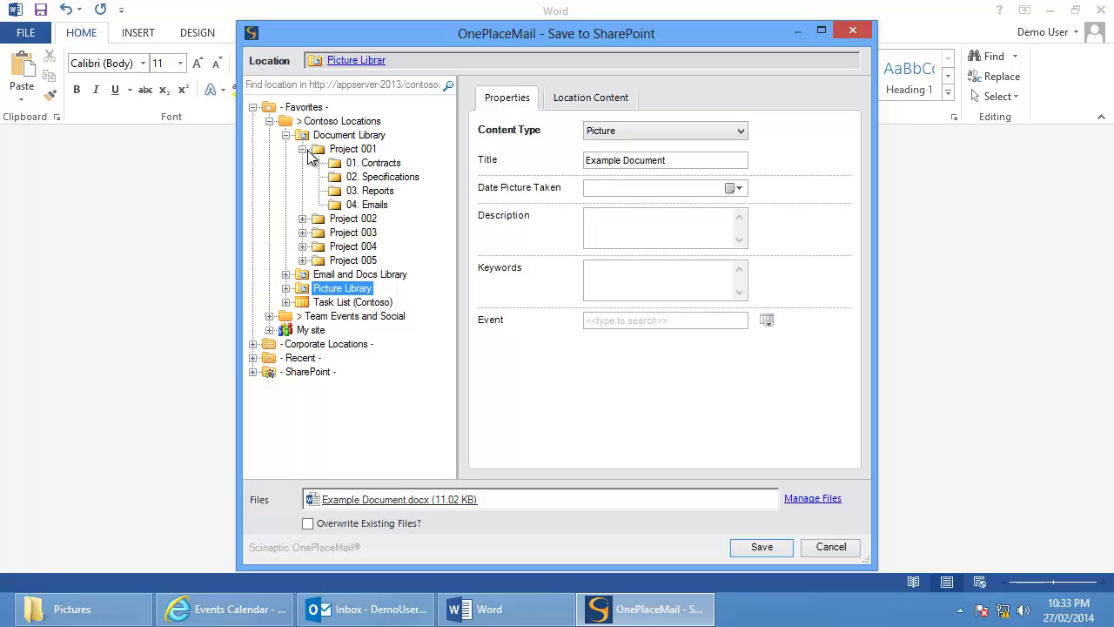
click(358, 165)
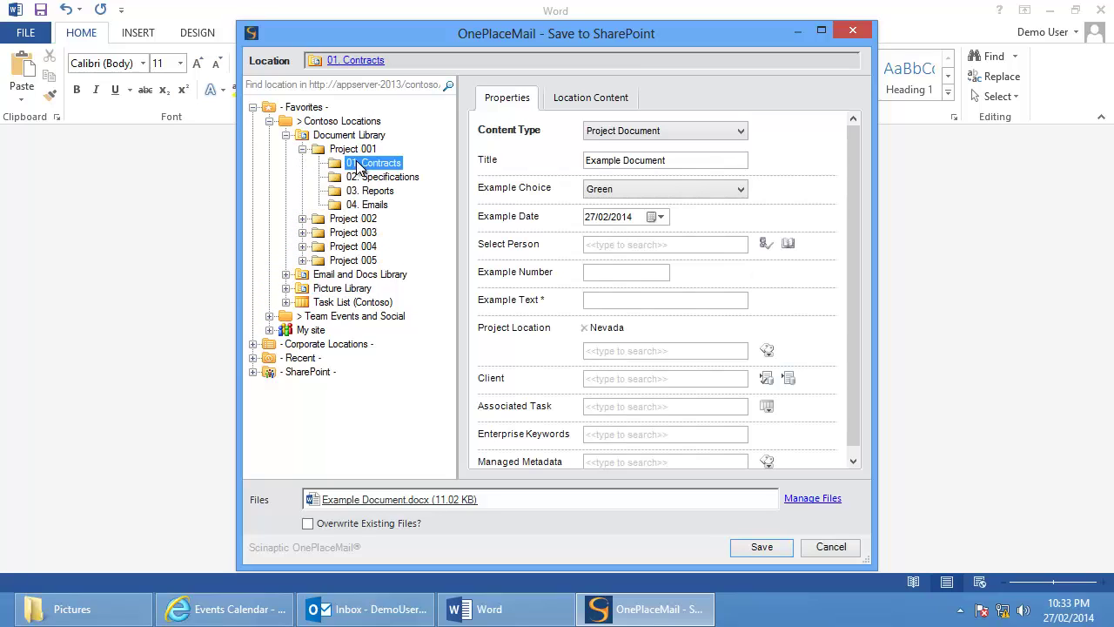
click(609, 300)
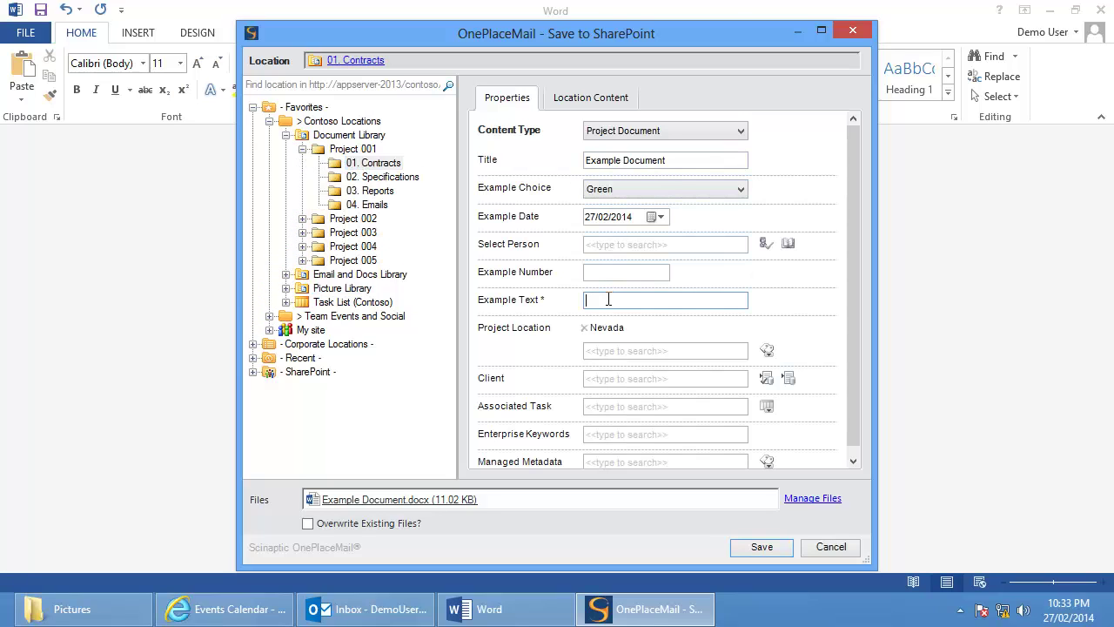
text(Example)
click(741, 546)
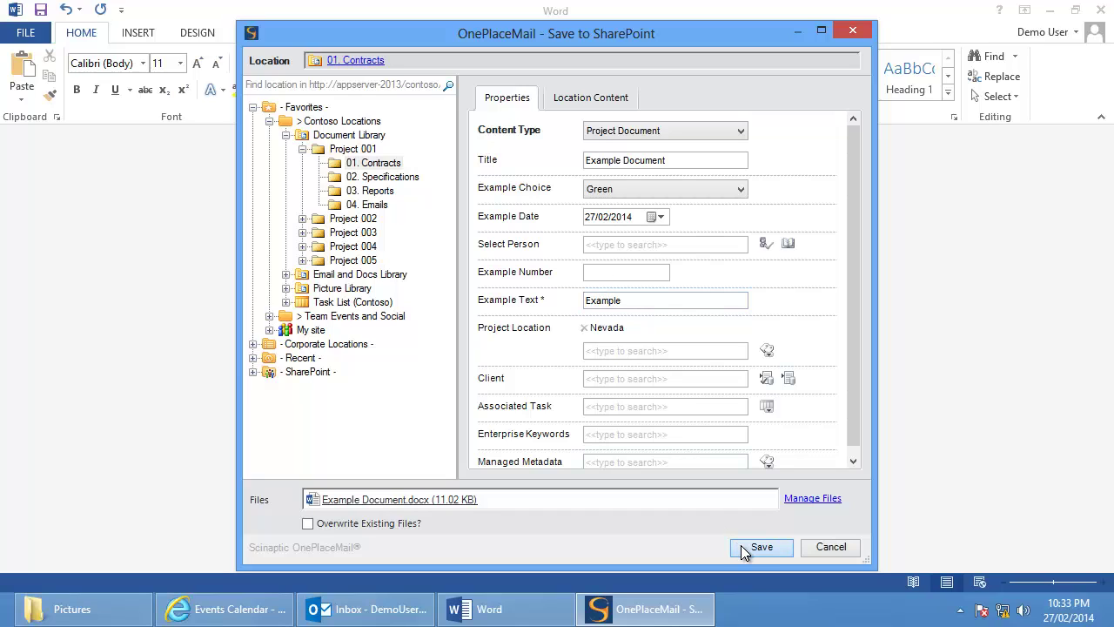